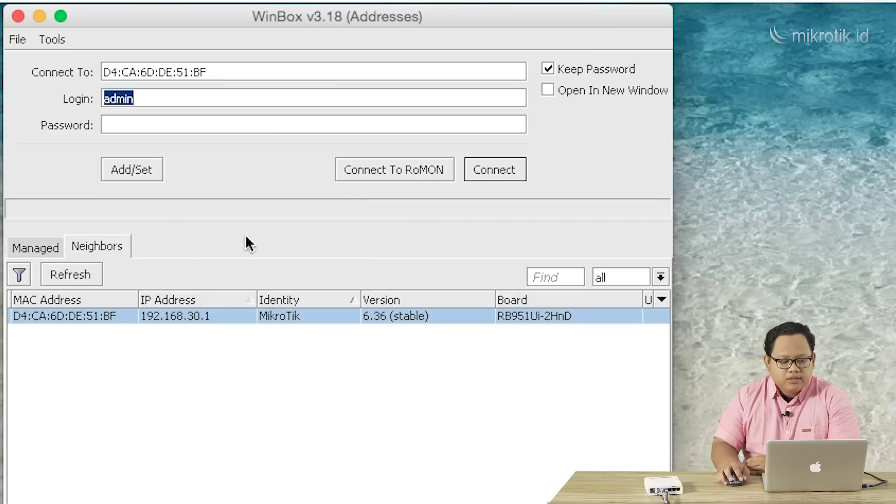
# Log into the MikroTik router and close the Address List window.
pyautogui.click(498, 170)
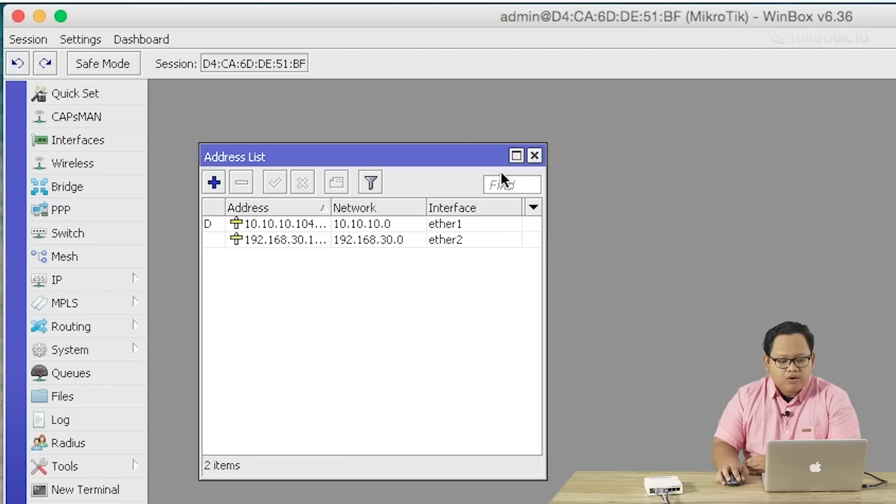
pyautogui.moveTo(464, 157); pyautogui.dragTo(457, 119)
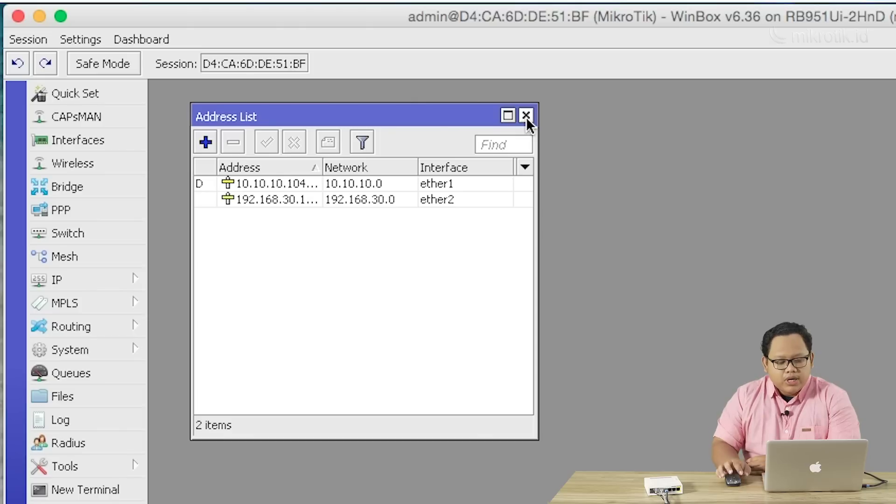
pyautogui.click(526, 116)
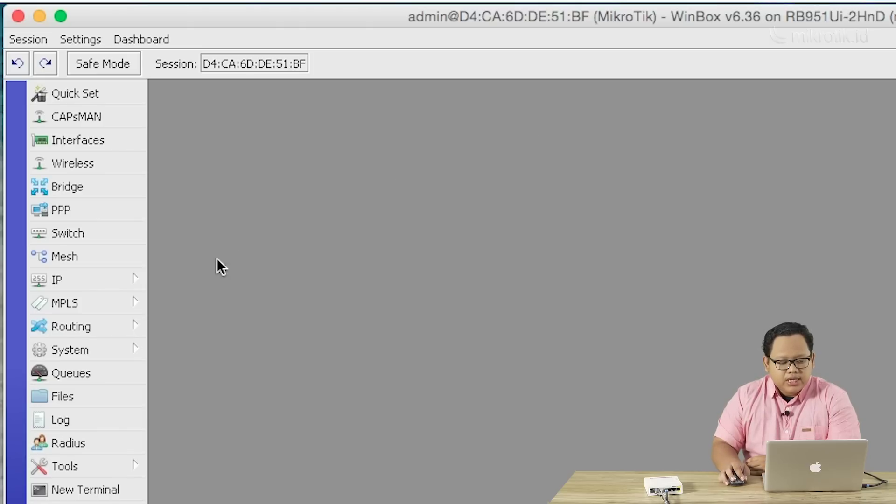
# Inspect ether1's DHCP client lease, then bring up the IP Addresses list.
pyautogui.click(130, 280)
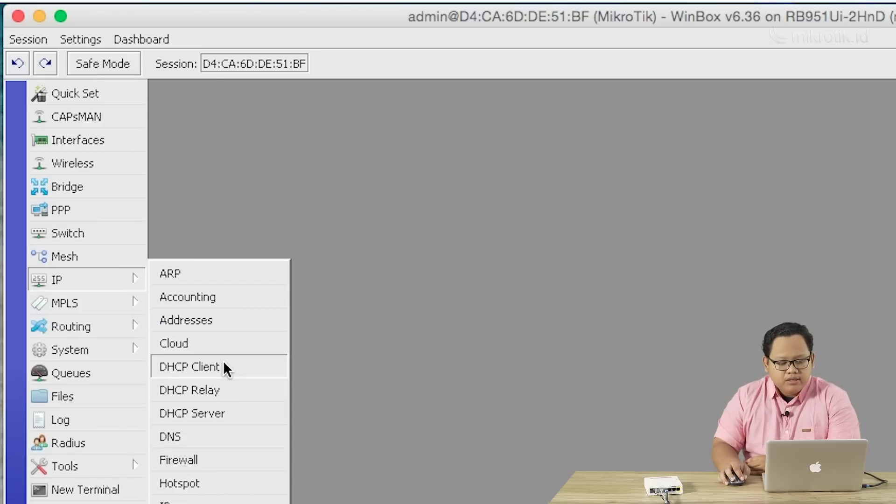
pyautogui.click(223, 369)
pyautogui.moveTo(567, 282); pyautogui.dragTo(386, 166)
pyautogui.click(411, 259)
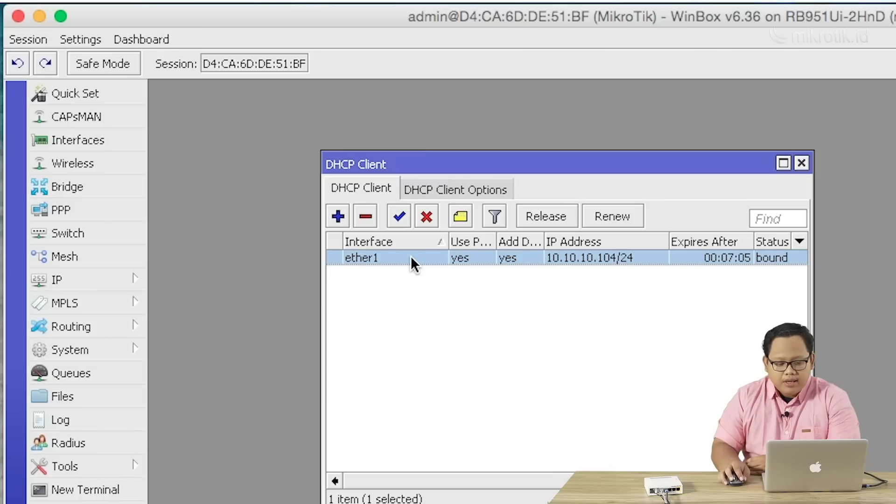
pyautogui.click(805, 167)
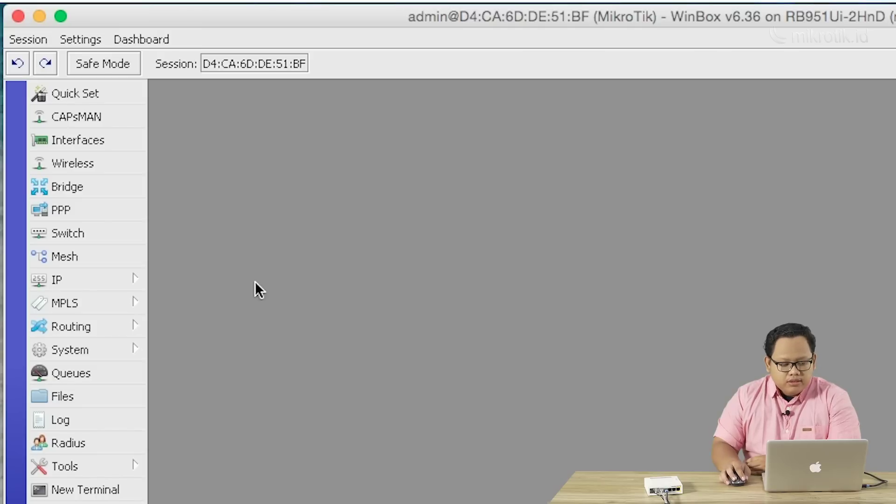
pyautogui.click(136, 280)
pyautogui.click(191, 312)
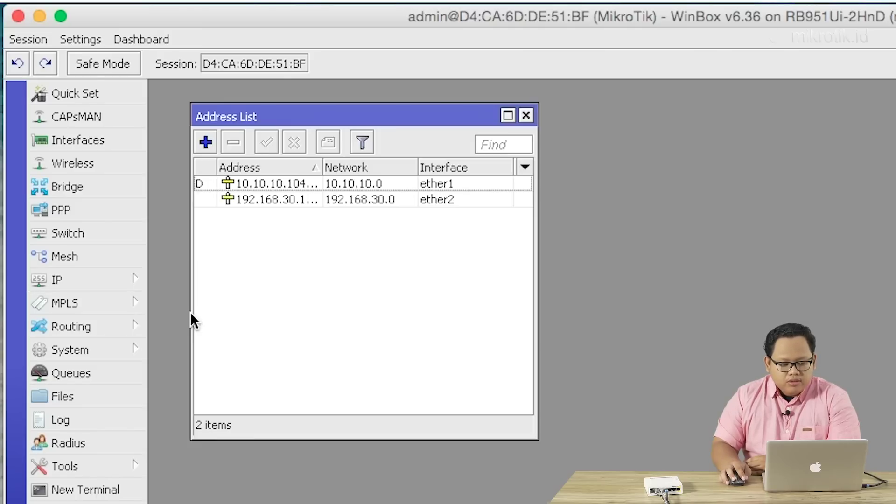
# Widen the Address column and give 192.168.30.1/24 on ether2 the comment 'LAN'.
pyautogui.moveTo(375, 114); pyautogui.dragTo(429, 124)
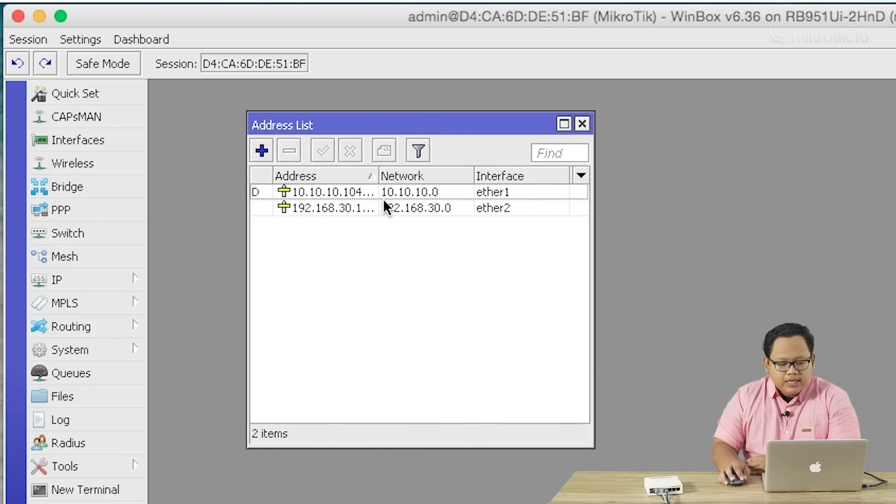
pyautogui.moveTo(380, 176); pyautogui.dragTo(418, 178)
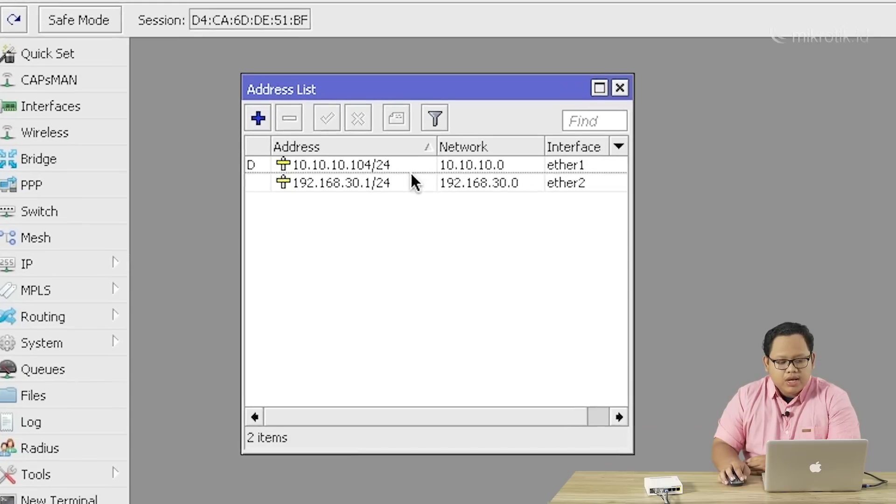
pyautogui.click(411, 177)
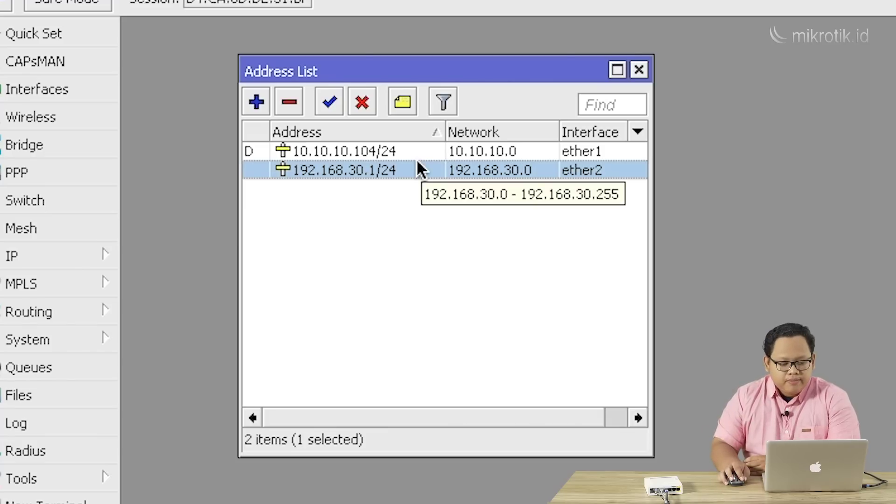
pyautogui.click(412, 148)
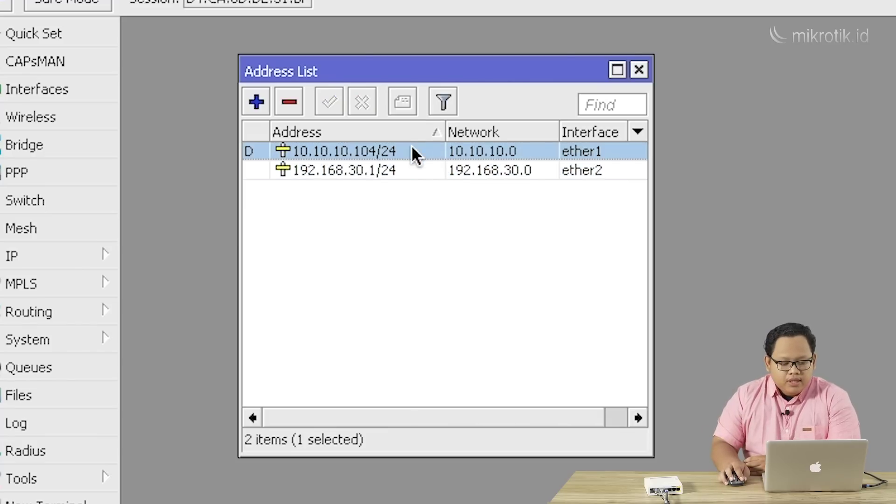
pyautogui.click(387, 172)
pyautogui.click(404, 102)
pyautogui.write('LAN')
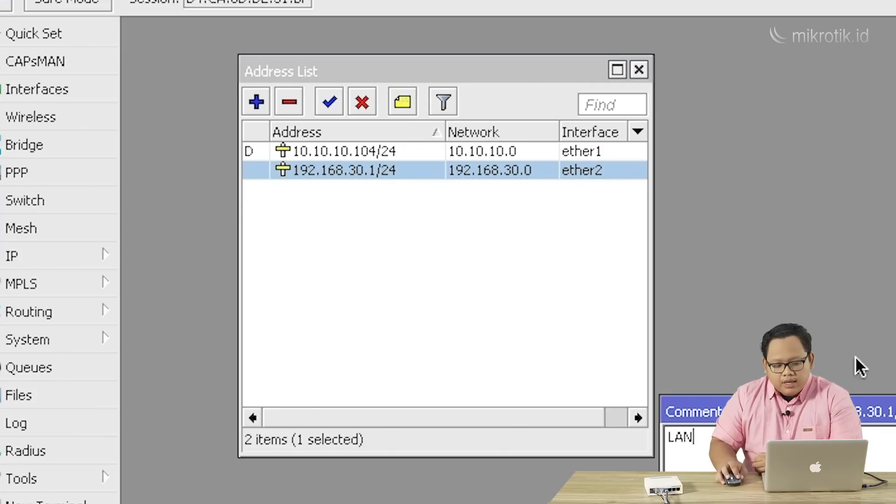
pyautogui.press('Return')
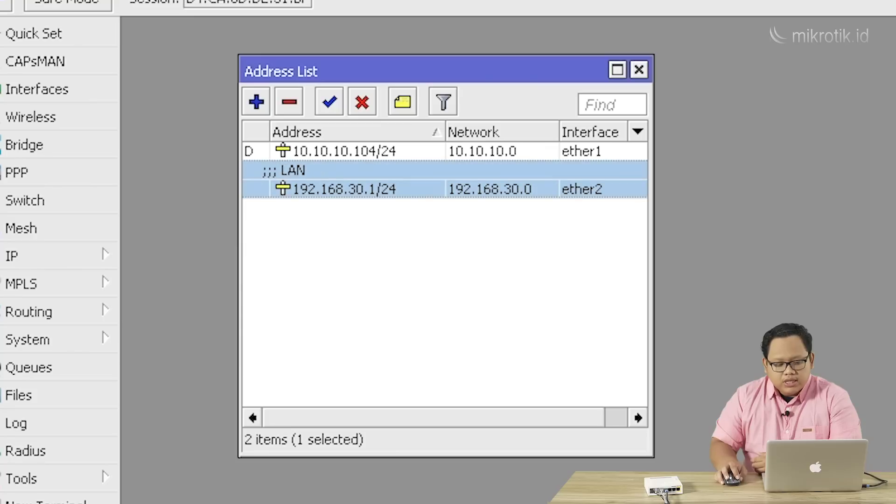
pyautogui.moveTo(483, 67); pyautogui.dragTo(482, 44)
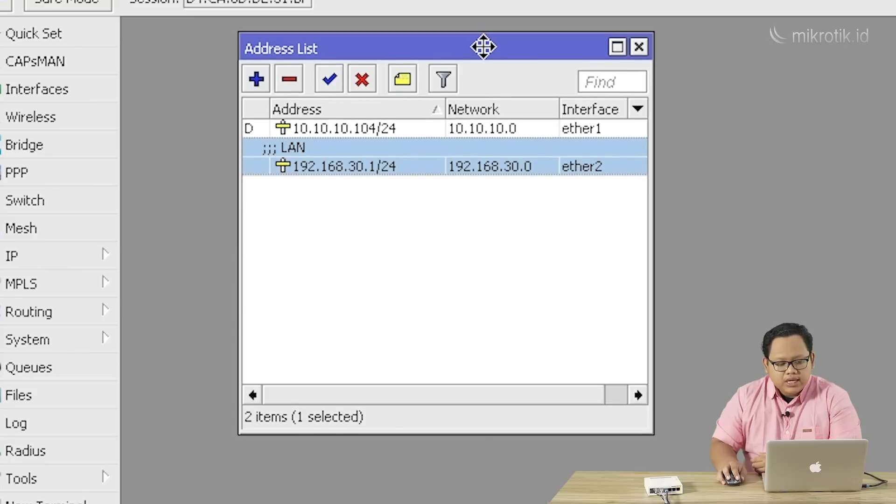
pyautogui.click(77, 256)
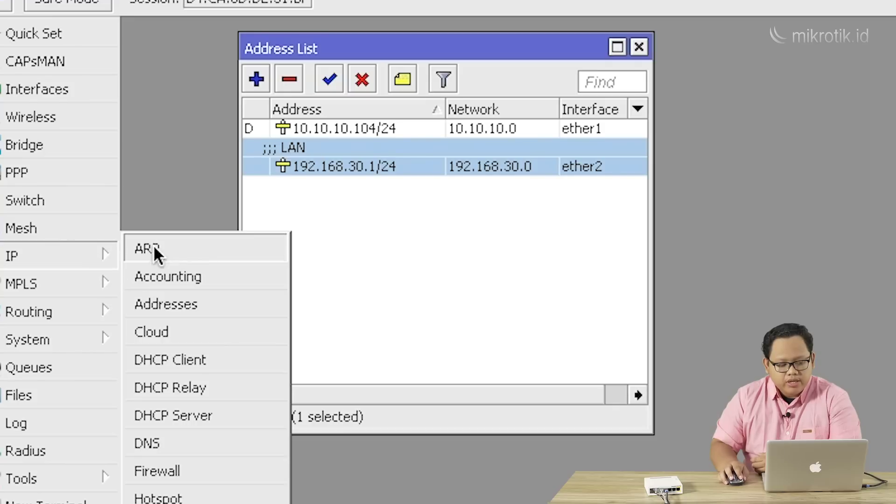
# Show the DHCP server's leases with a widened Address column, including 192.168.30.254.
pyautogui.click(217, 411)
pyautogui.moveTo(430, 50); pyautogui.dragTo(519, 205)
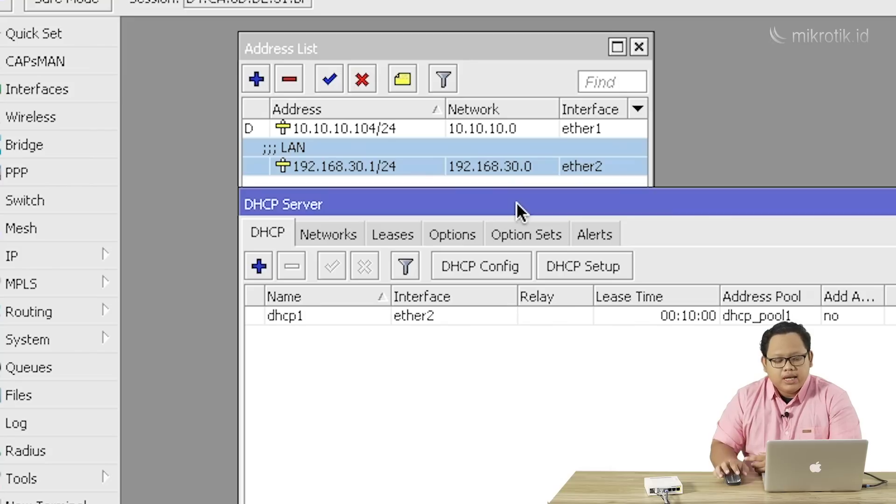
pyautogui.click(408, 236)
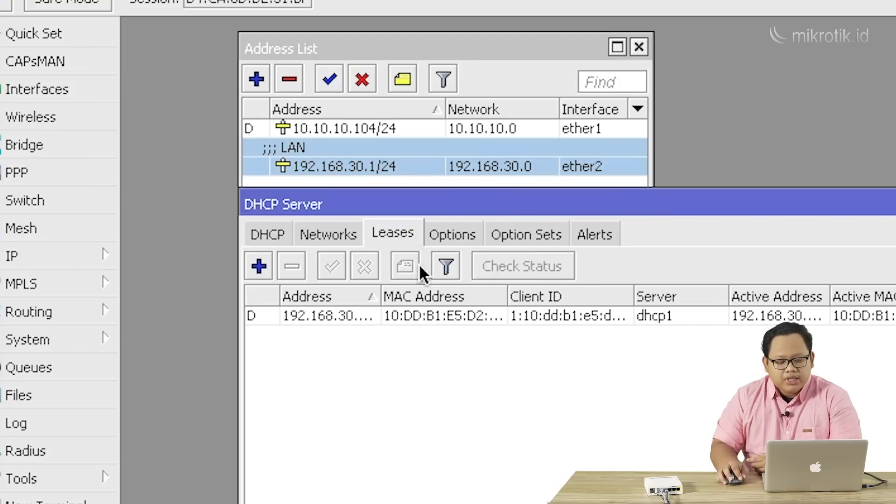
pyautogui.moveTo(377, 294); pyautogui.dragTo(428, 295)
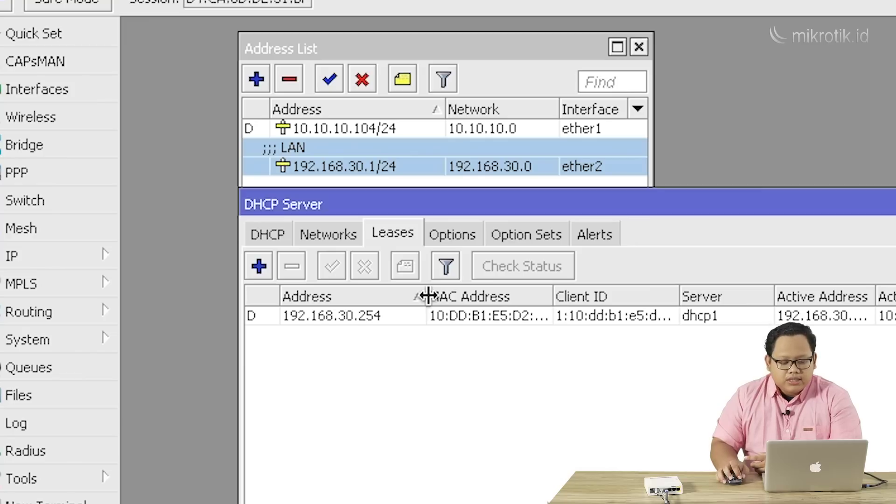
# Review the srcnat rule's chain and out interface in Firewall NAT, then close it.
pyautogui.click(83, 260)
pyautogui.click(184, 464)
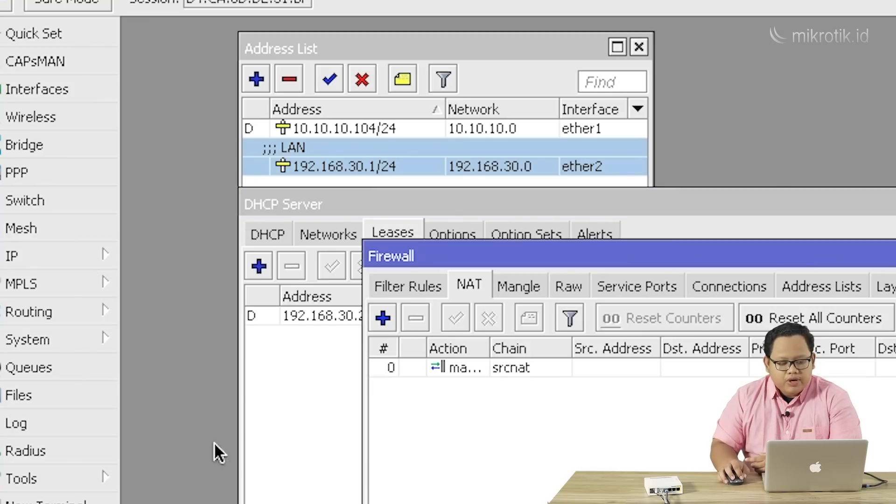
pyautogui.moveTo(431, 256); pyautogui.dragTo(311, 353)
pyautogui.doubleClick(382, 458)
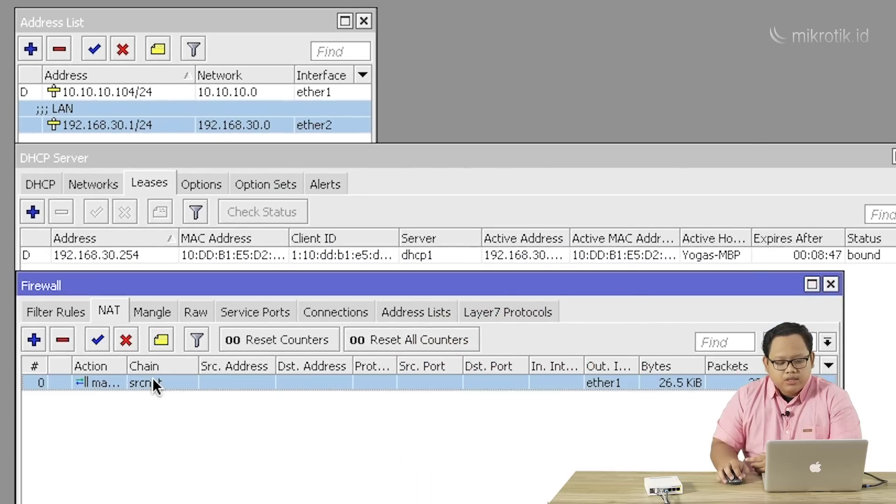
pyautogui.click(380, 40)
pyautogui.click(377, 37)
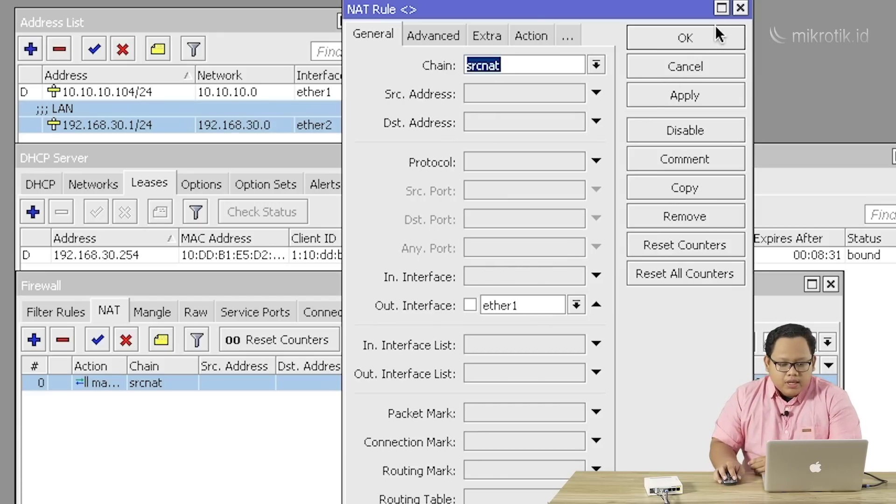
pyautogui.click(742, 9)
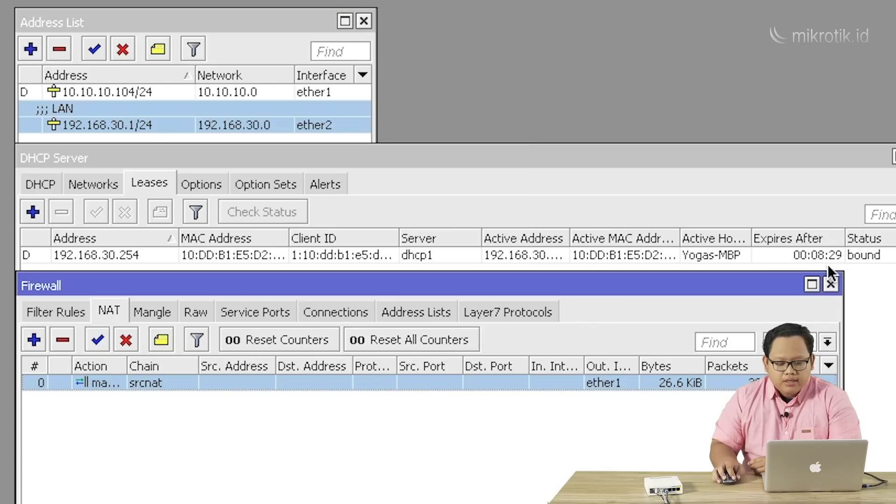
pyautogui.click(831, 285)
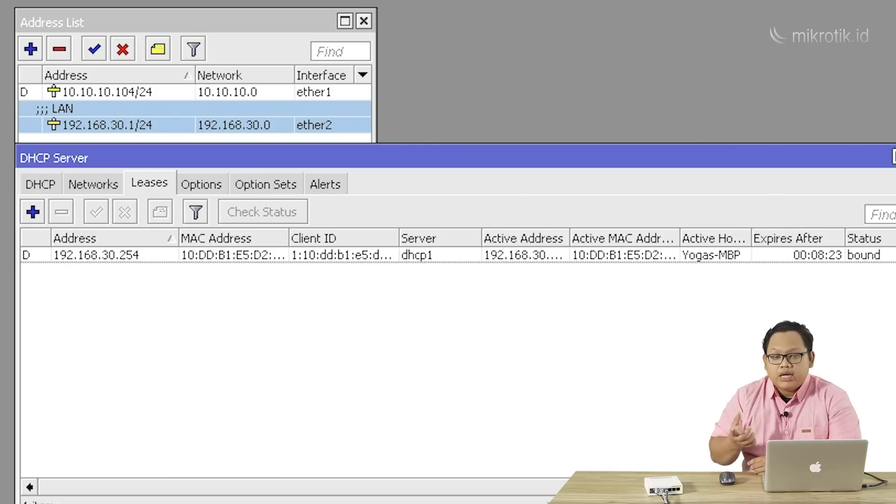
# Close the DHCP Server and Address List windows and set the router identity to 'Office B'.
pyautogui.click(895, 158)
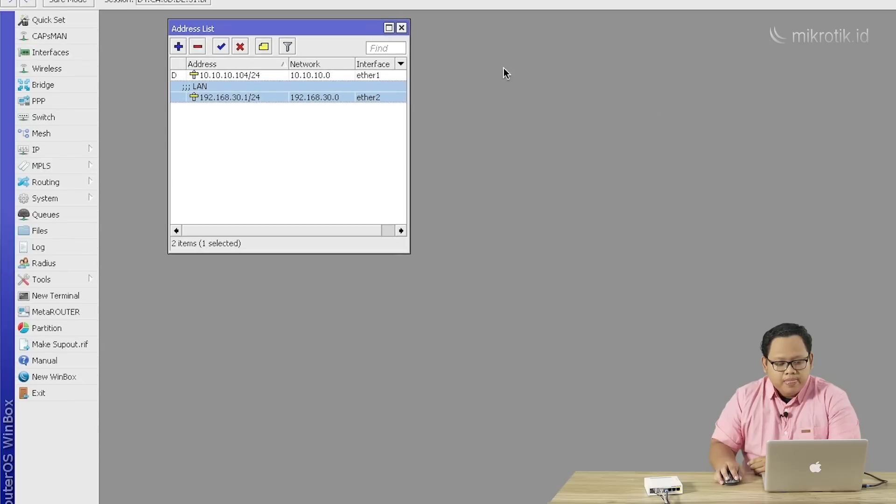
pyautogui.click(401, 28)
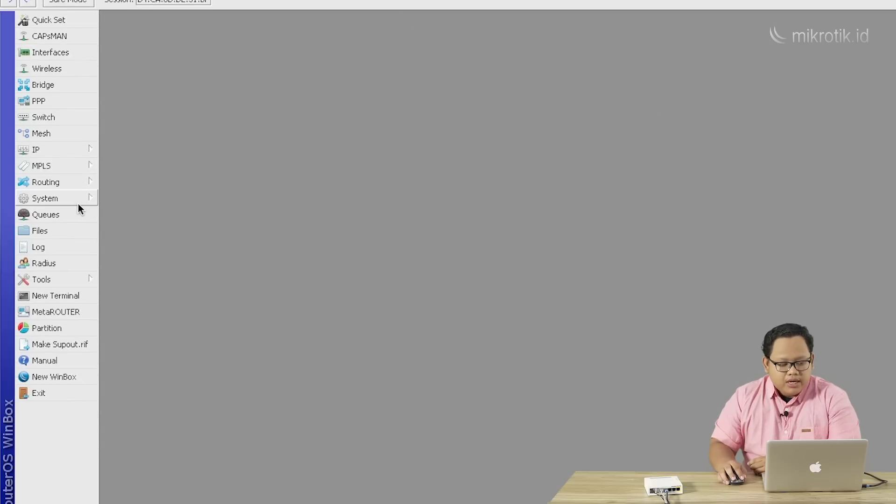
pyautogui.click(80, 201)
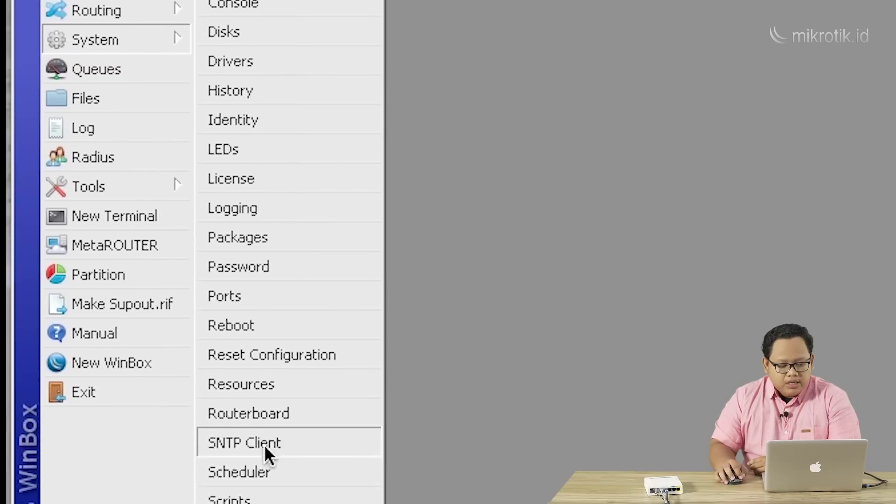
pyautogui.click(349, 87)
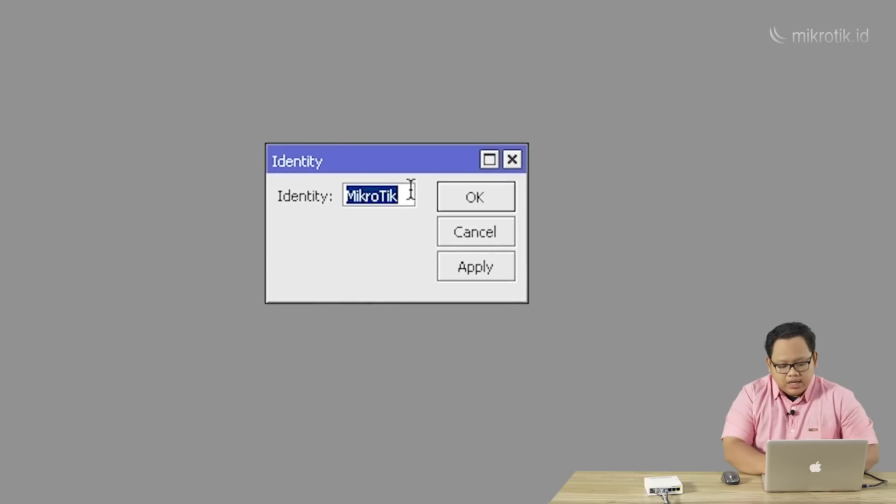
pyautogui.write('Office B')
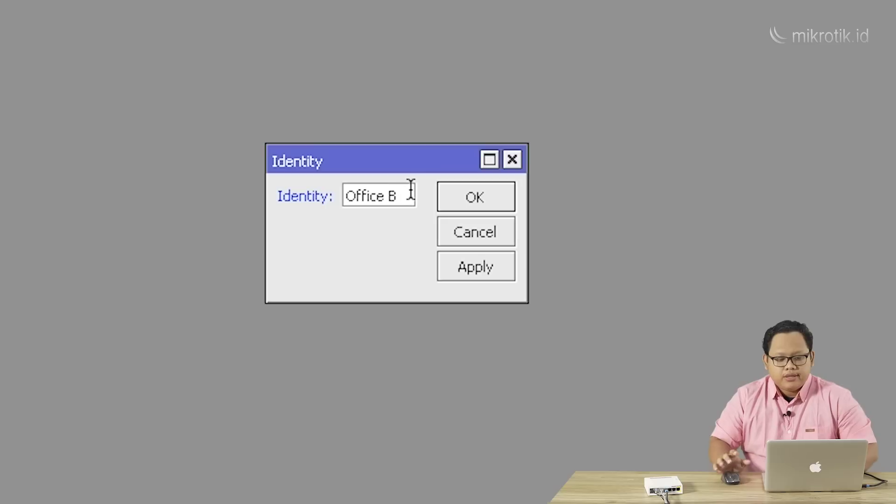
pyautogui.click(466, 201)
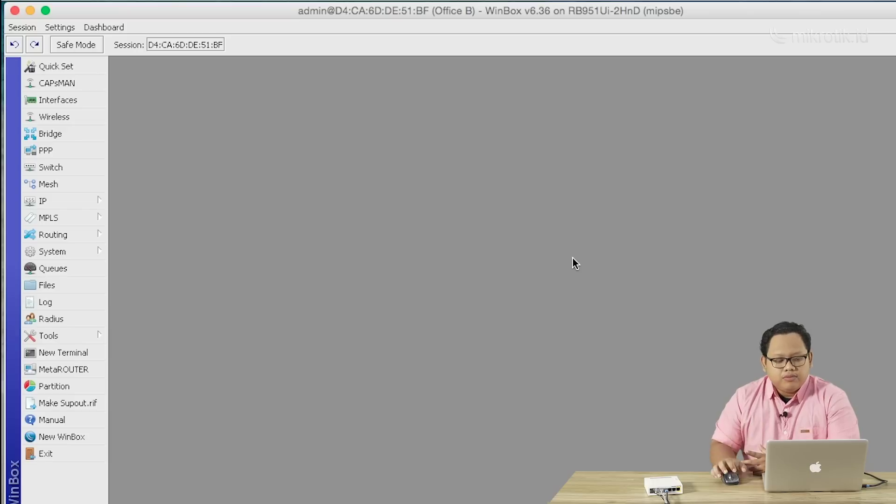
# Bring up the PPP window and its SSTP Server settings on Office A.
pyautogui.click(30, 11)
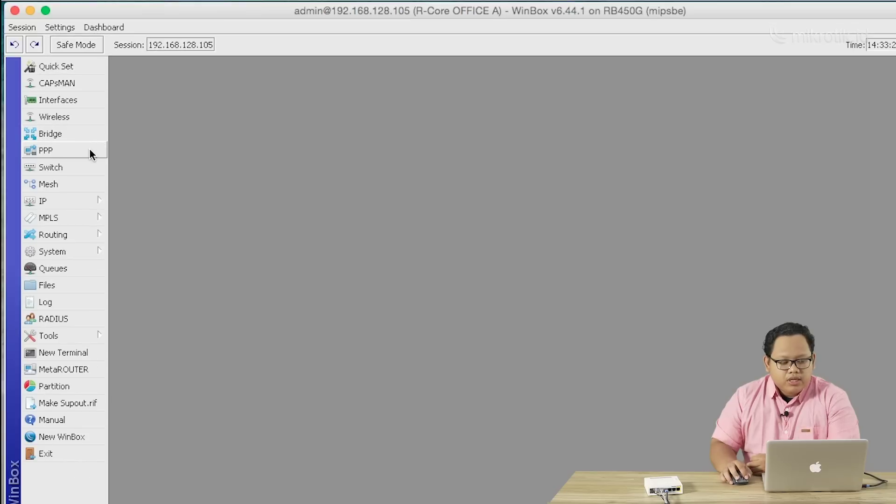
pyautogui.click(91, 154)
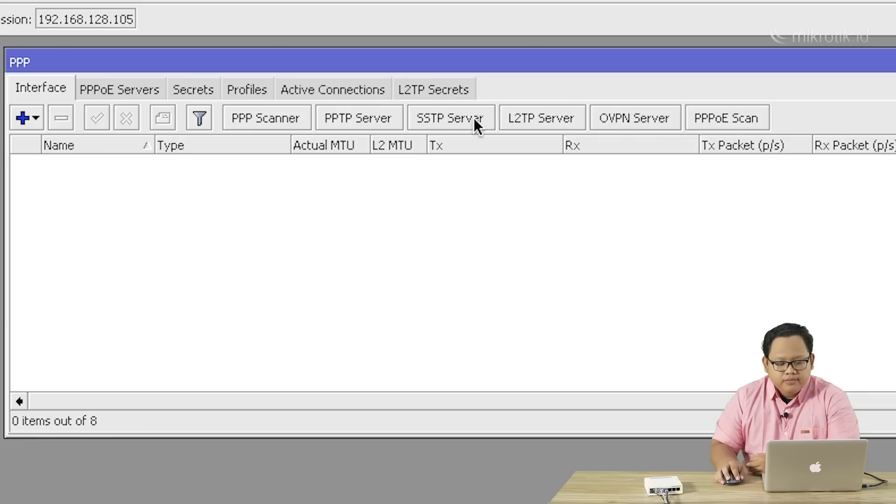
pyautogui.click(442, 123)
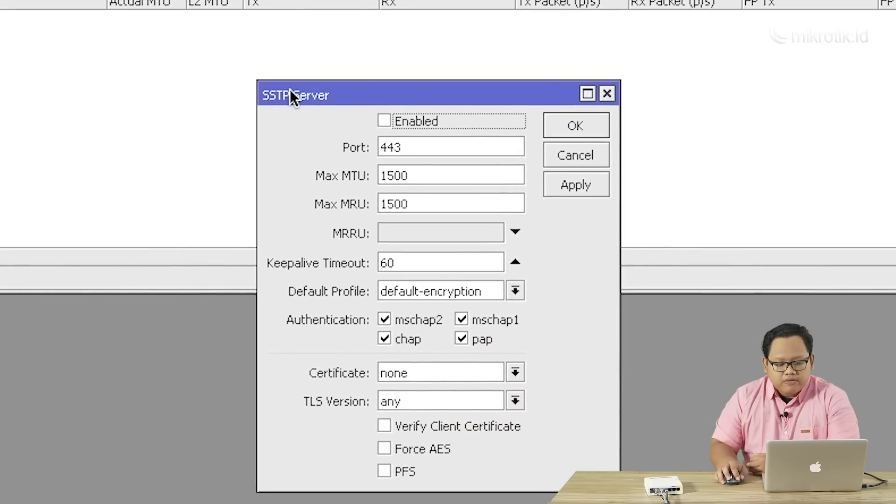
# Enable the SSTP server with default-encryption as default profile, save, recheck and close.
pyautogui.moveTo(375, 156); pyautogui.dragTo(200, 23)
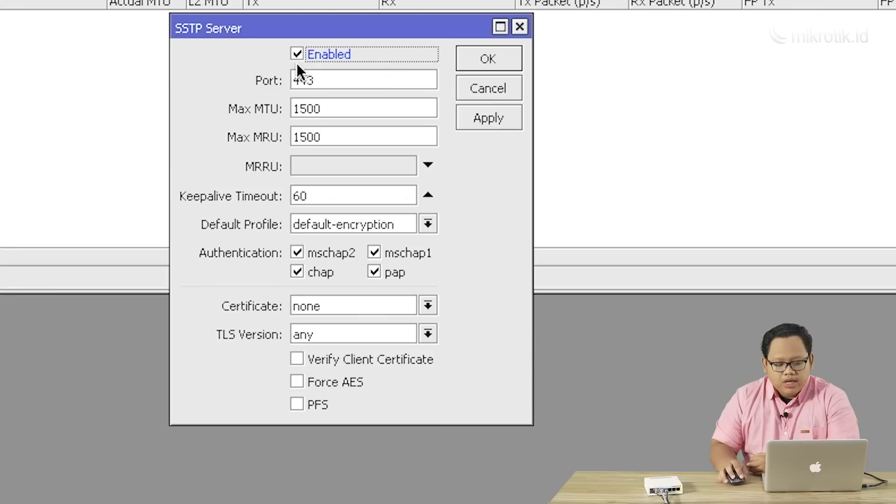
pyautogui.click(400, 220)
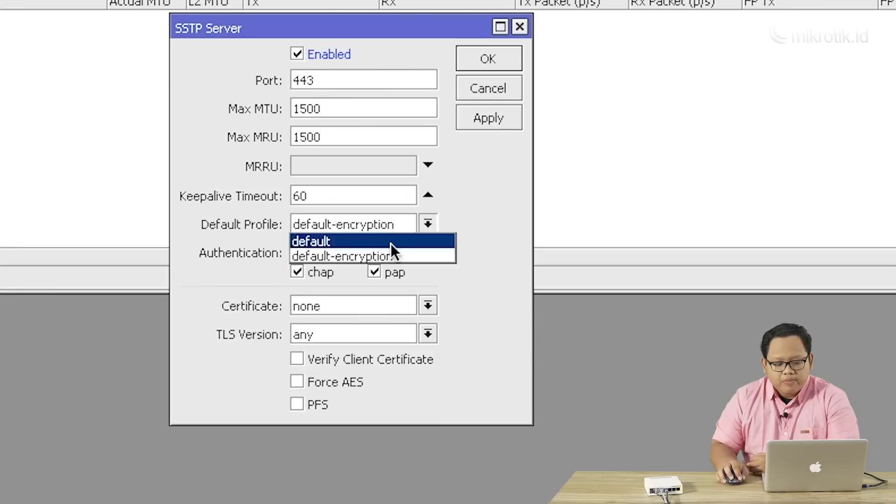
pyautogui.click(389, 254)
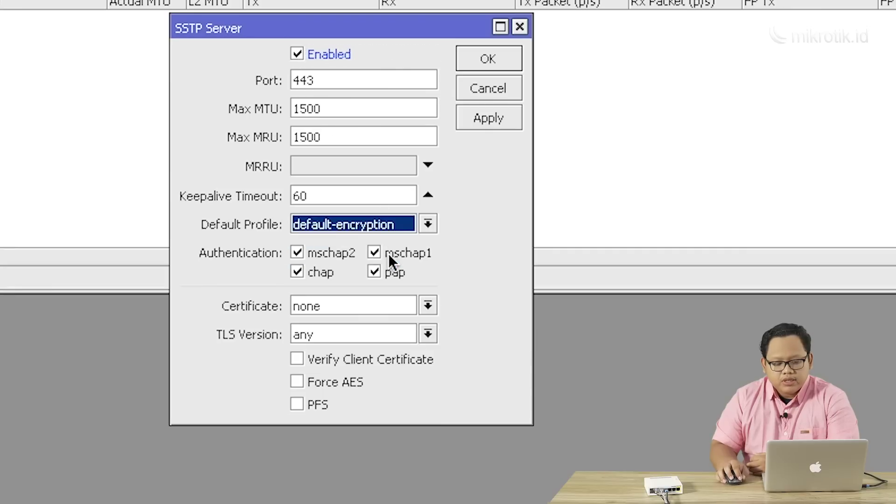
pyautogui.click(489, 57)
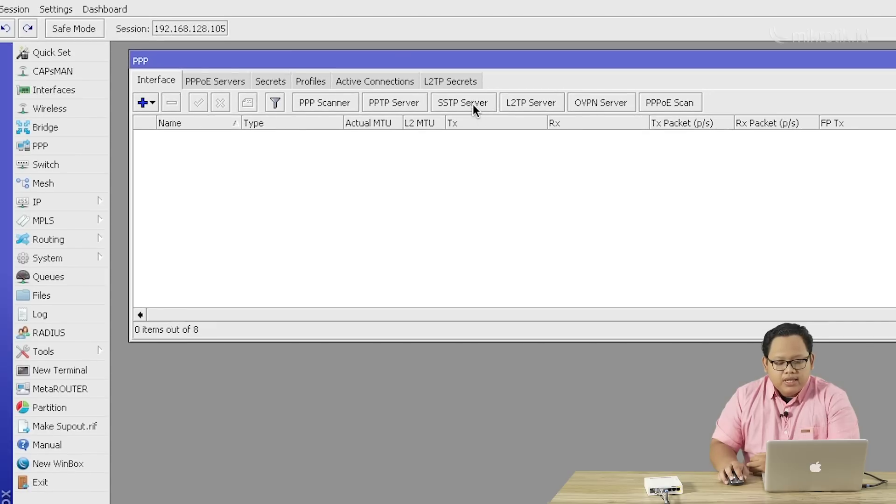
pyautogui.click(472, 105)
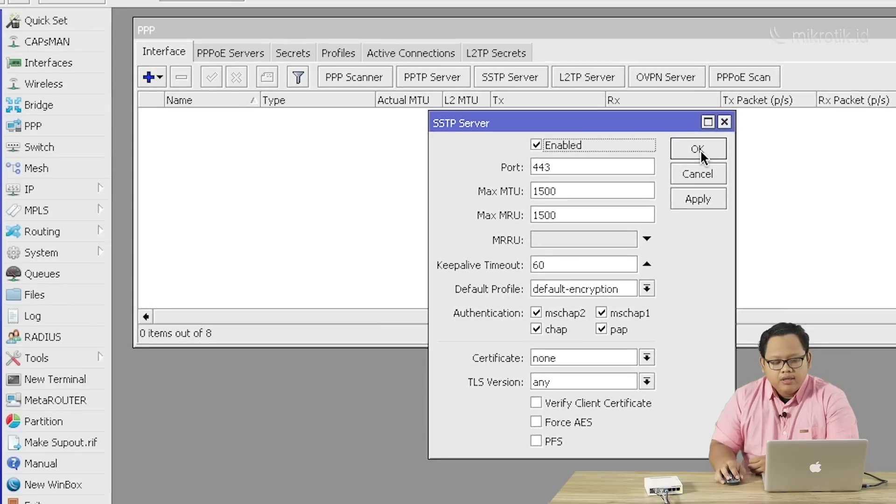
pyautogui.click(552, 108)
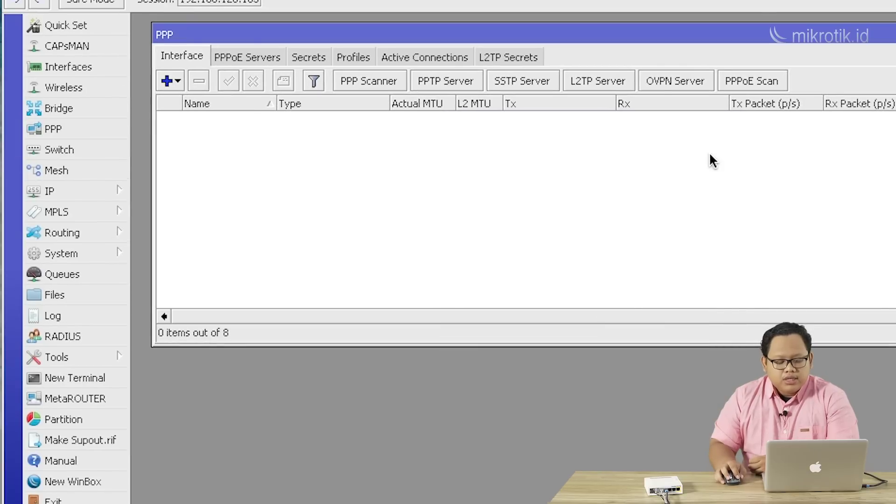
# Open user1's PPP secret and check its service is sstp.
pyautogui.click(311, 58)
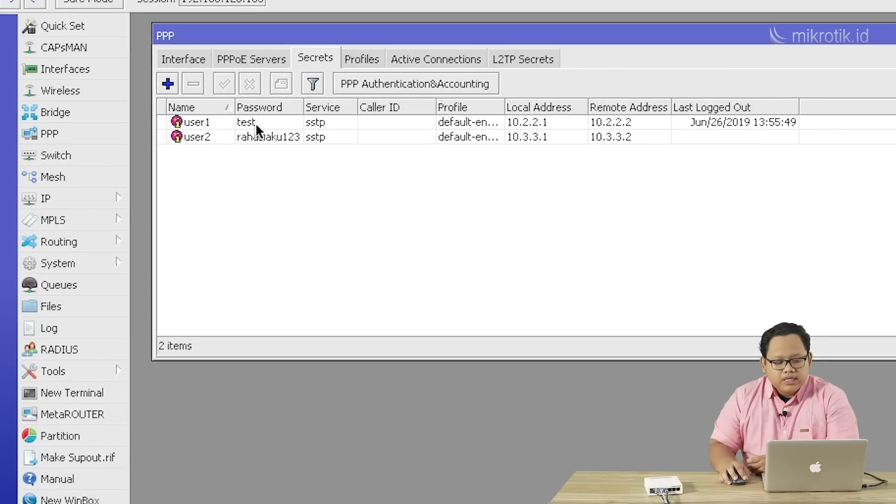
pyautogui.doubleClick(298, 167)
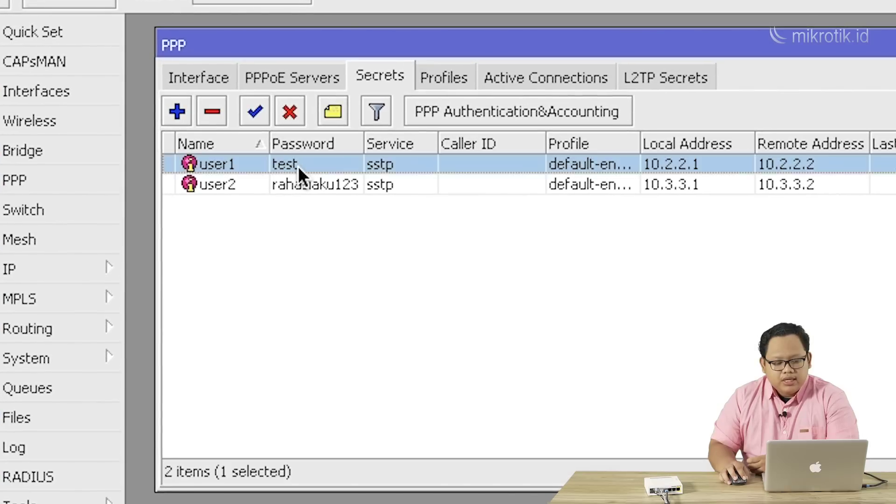
pyautogui.moveTo(697, 216); pyautogui.dragTo(501, 166)
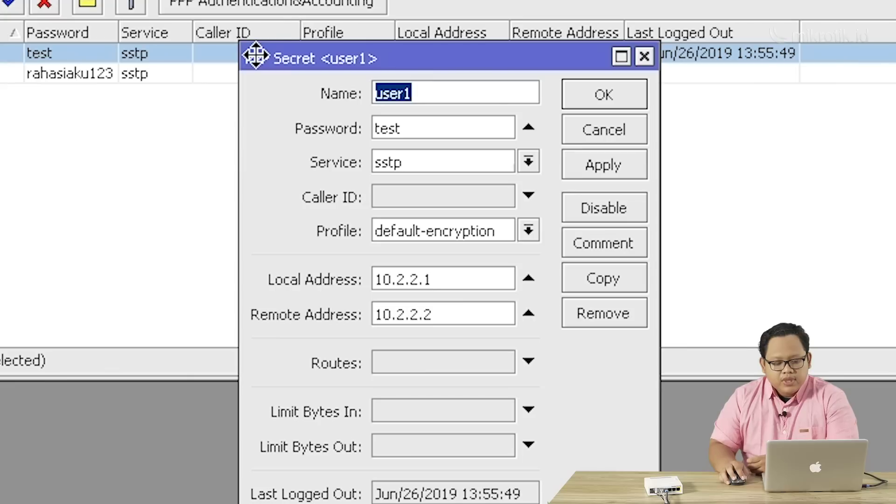
pyautogui.click(458, 89)
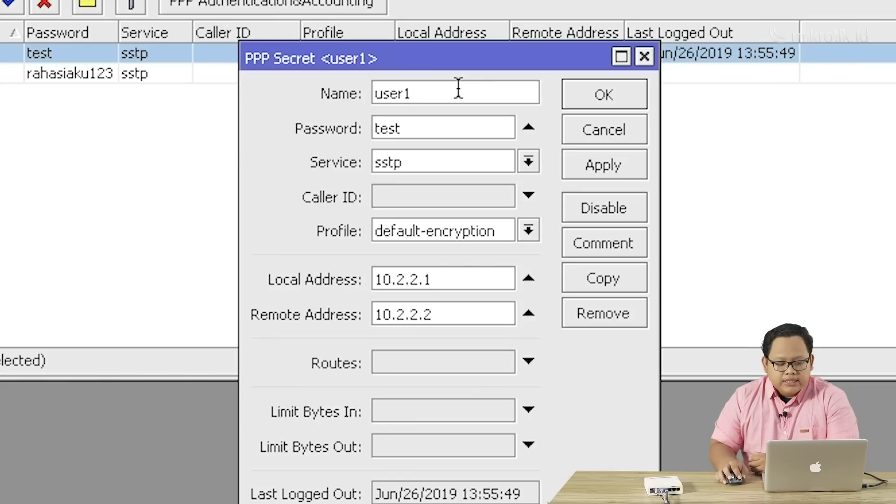
pyautogui.click(524, 160)
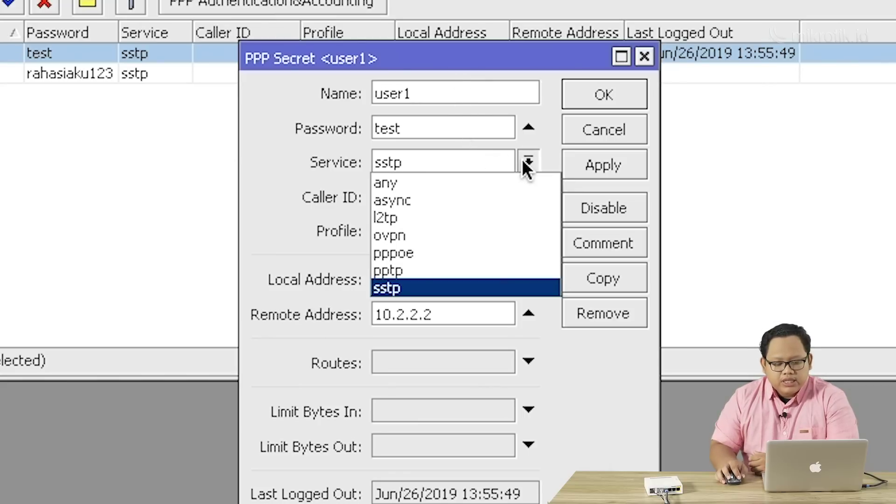
pyautogui.click(484, 288)
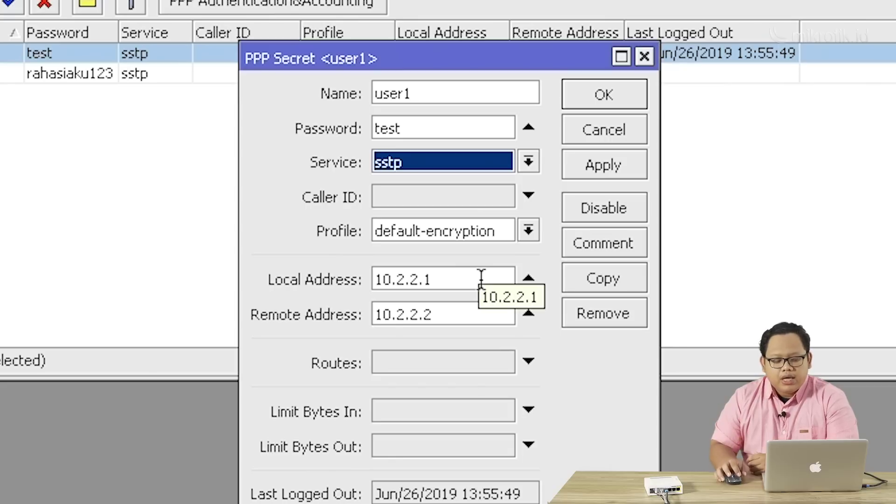
# Restore service sstp after trying 'any', confirm remote address 10.2.2.2, and save user1.
pyautogui.click(526, 162)
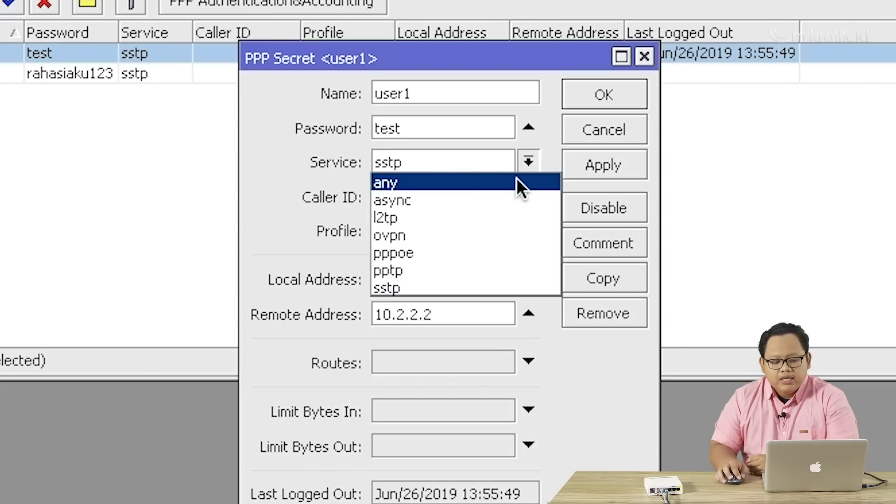
pyautogui.click(517, 182)
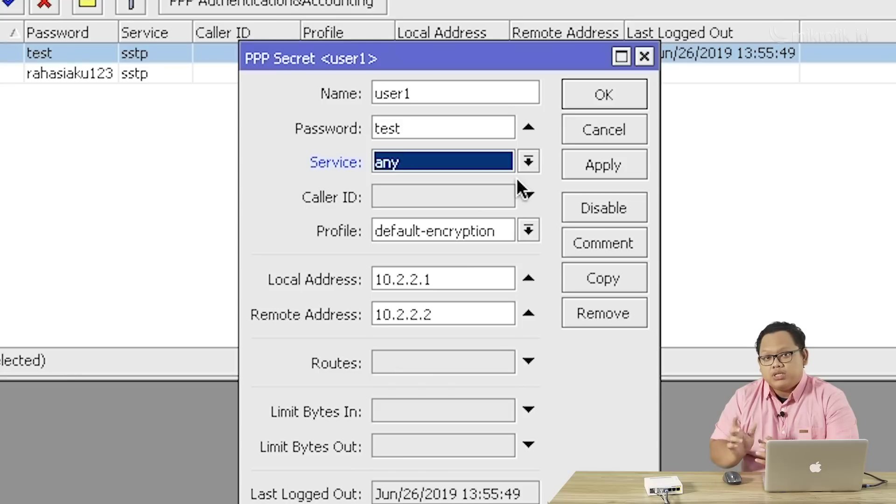
pyautogui.click(519, 162)
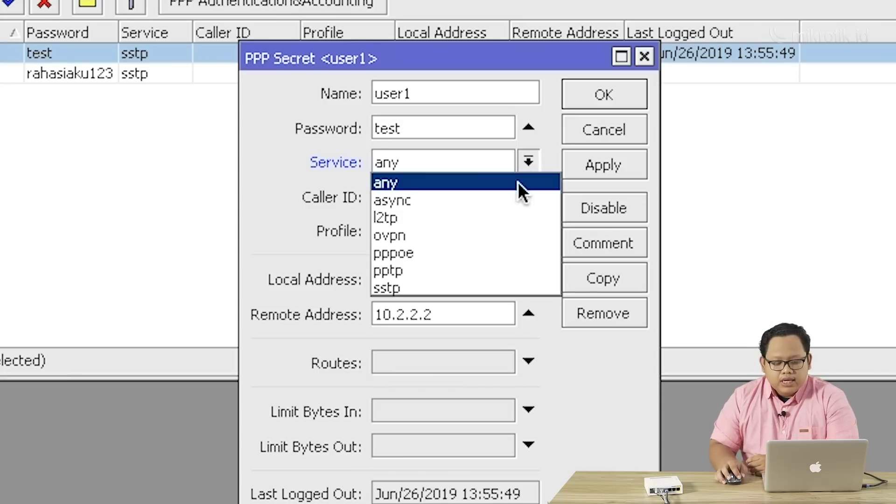
pyautogui.click(472, 287)
pyautogui.click(472, 283)
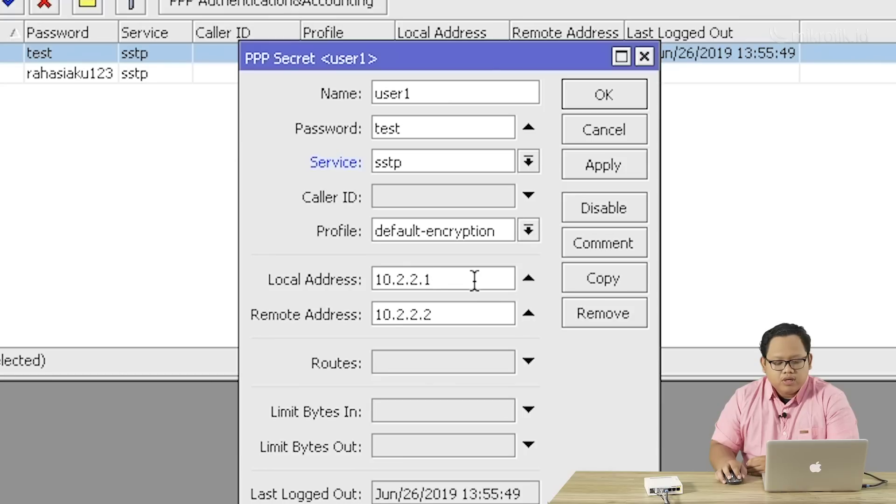
pyautogui.click(462, 320)
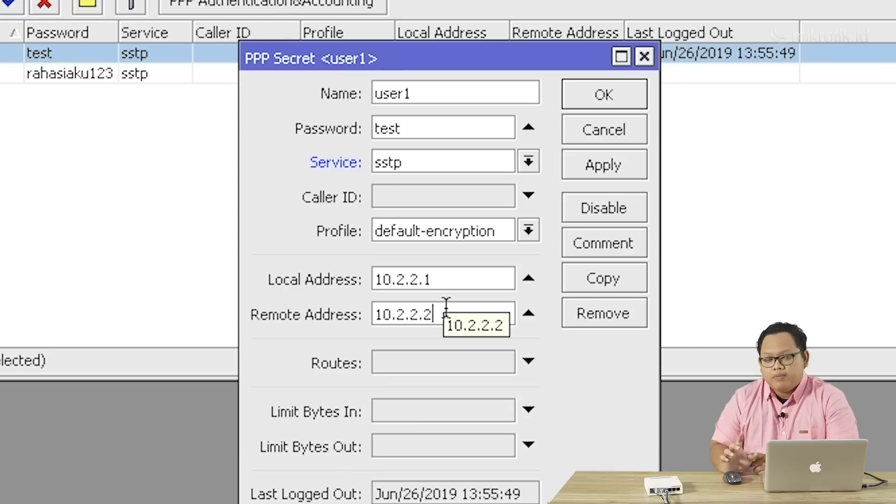
pyautogui.click(602, 95)
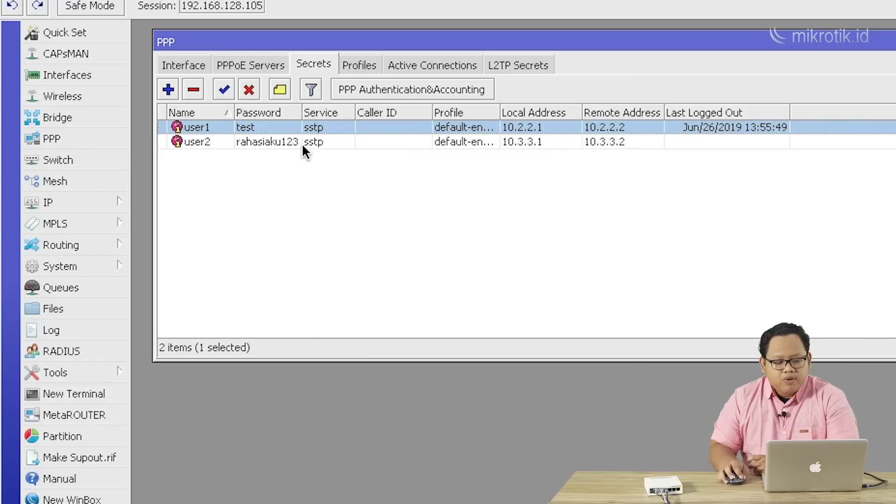
pyautogui.click(304, 142)
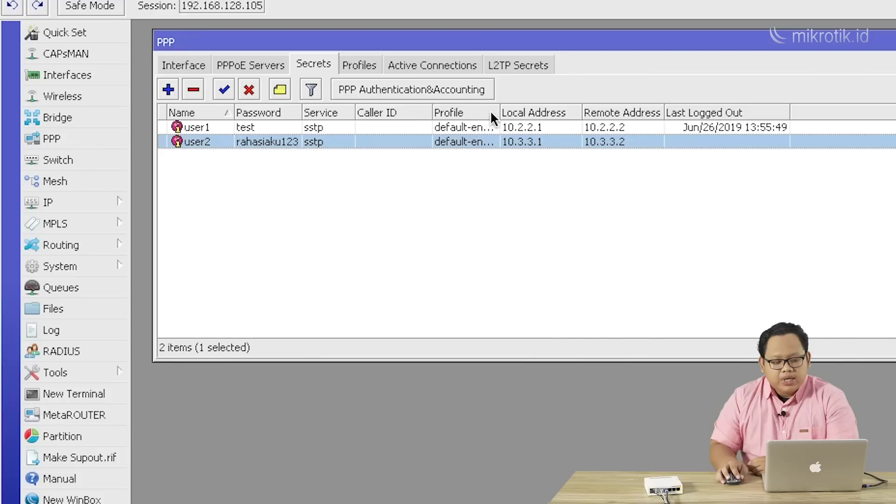
# Give user1 the default-encryption profile, then minimise the Office A router window.
pyautogui.doubleClick(482, 128)
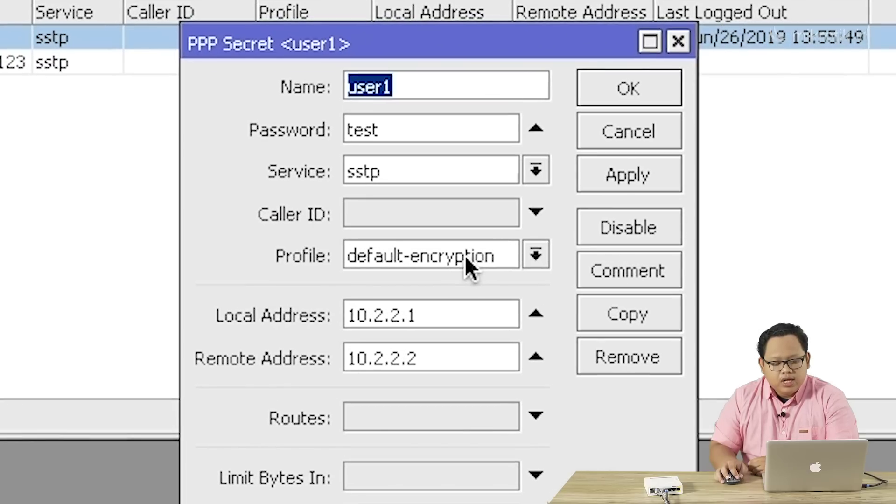
pyautogui.click(503, 256)
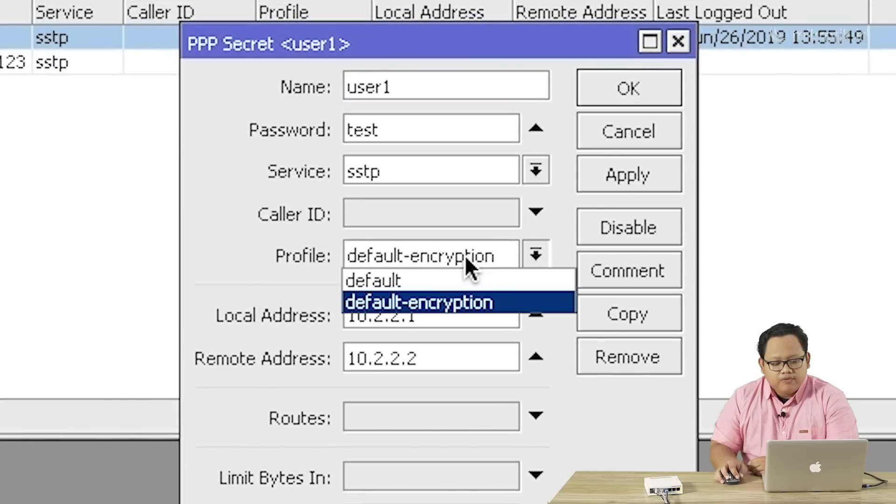
pyautogui.click(461, 304)
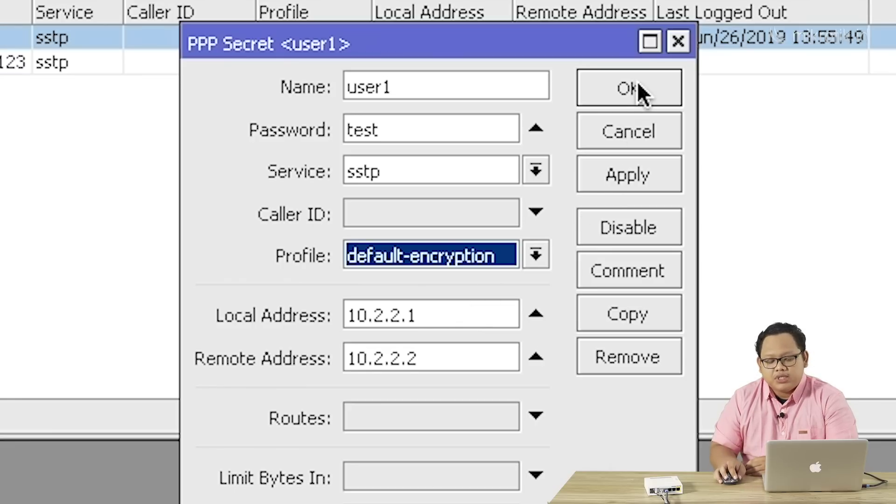
pyautogui.click(634, 95)
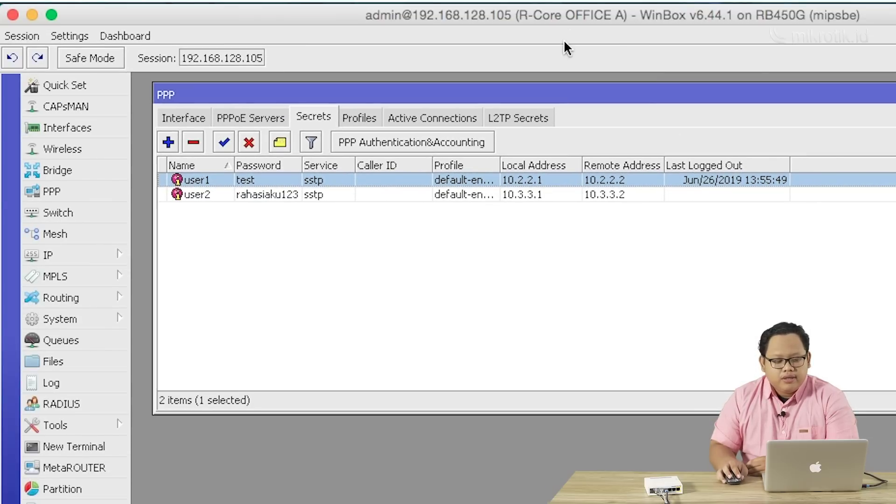
pyautogui.click(33, 15)
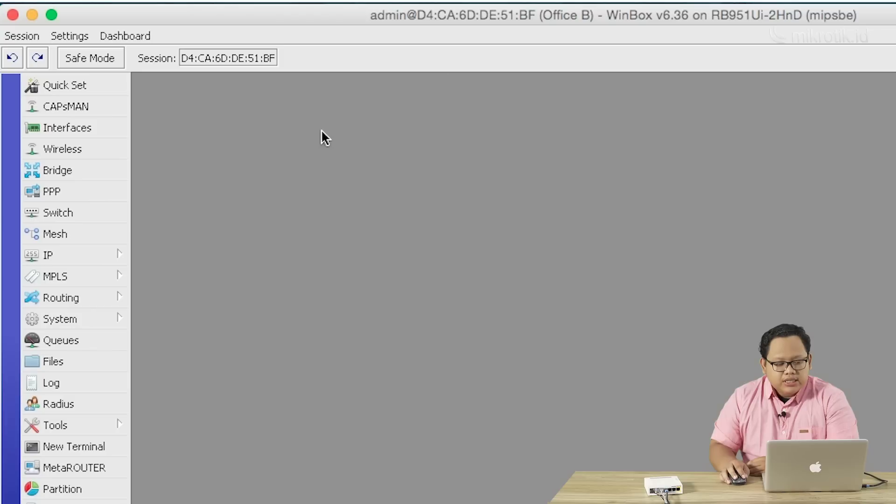
# Open the PPP window on Office B and place it at the top of the workspace.
pyautogui.click(102, 194)
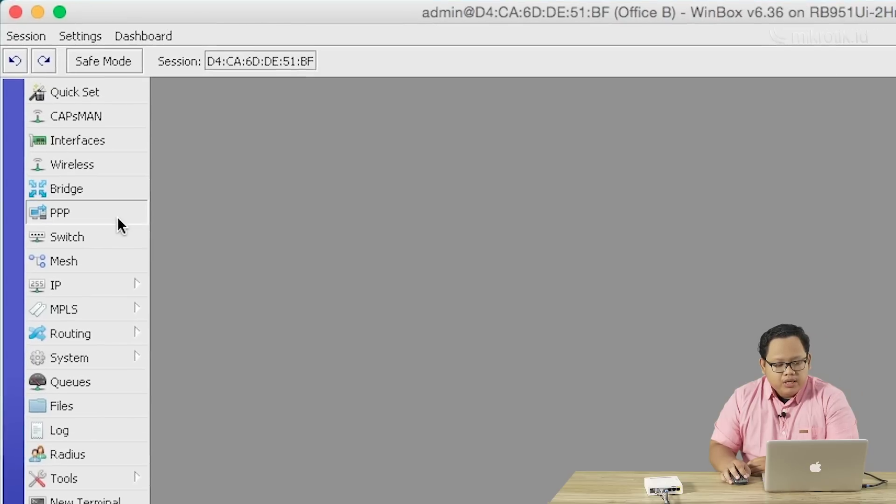
pyautogui.moveTo(211, 306); pyautogui.dragTo(224, 100)
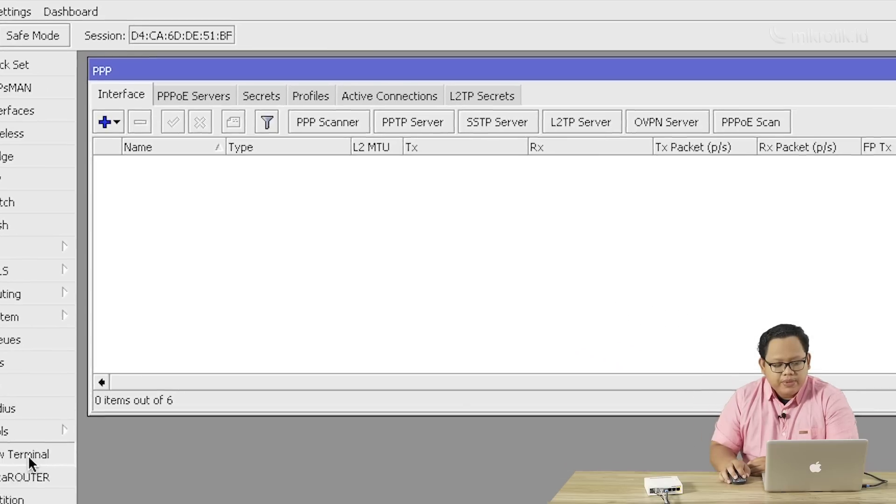
# Ping 192.168.128.105 from the Office B terminal for 8/8 replies, then list PPP interface types.
pyautogui.click(111, 503)
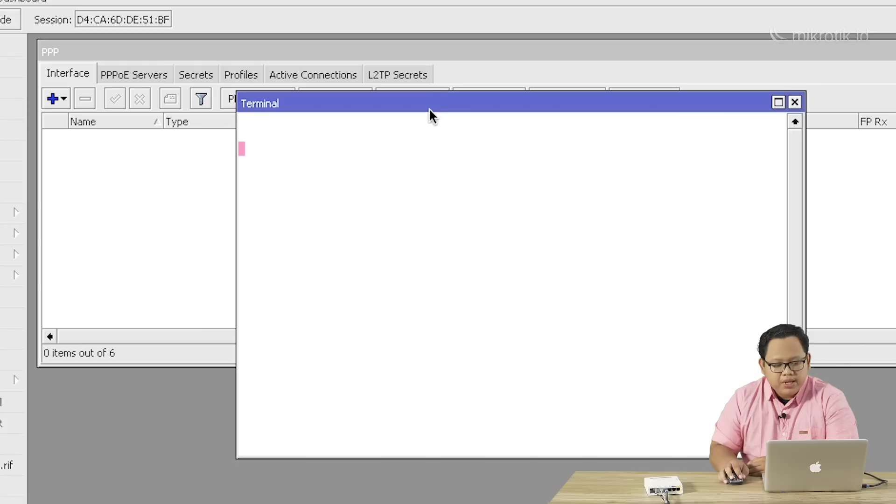
pyautogui.moveTo(434, 103); pyautogui.dragTo(435, 208)
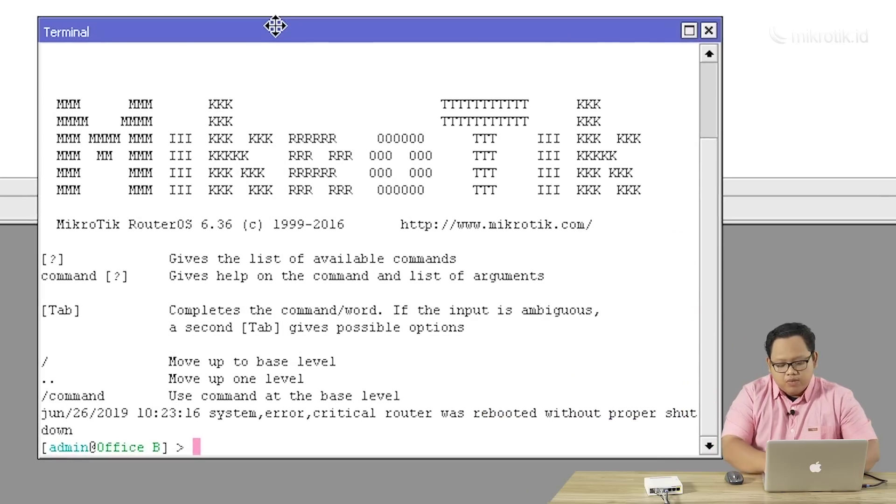
pyautogui.write('ping 19')
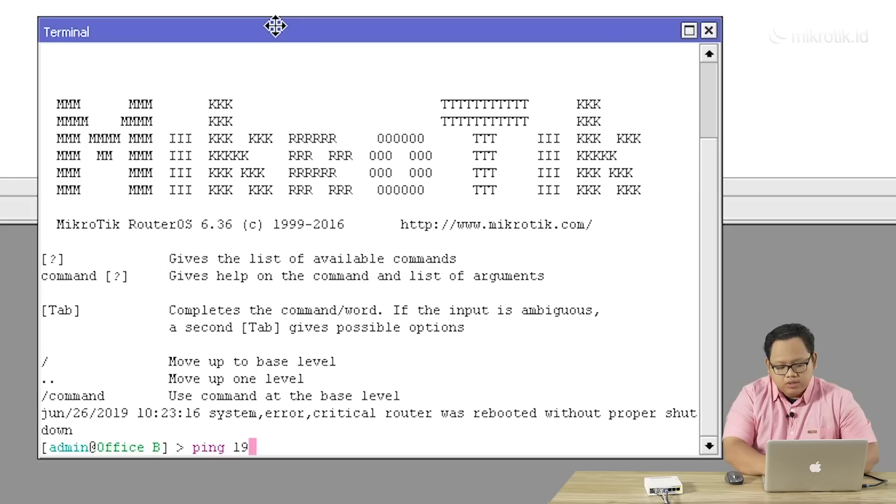
pyautogui.write('2.168.128.105')
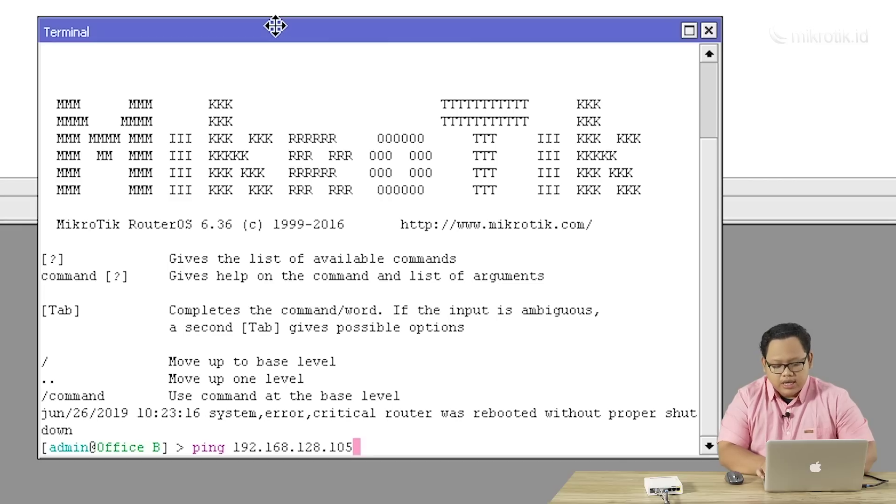
pyautogui.press('Return')
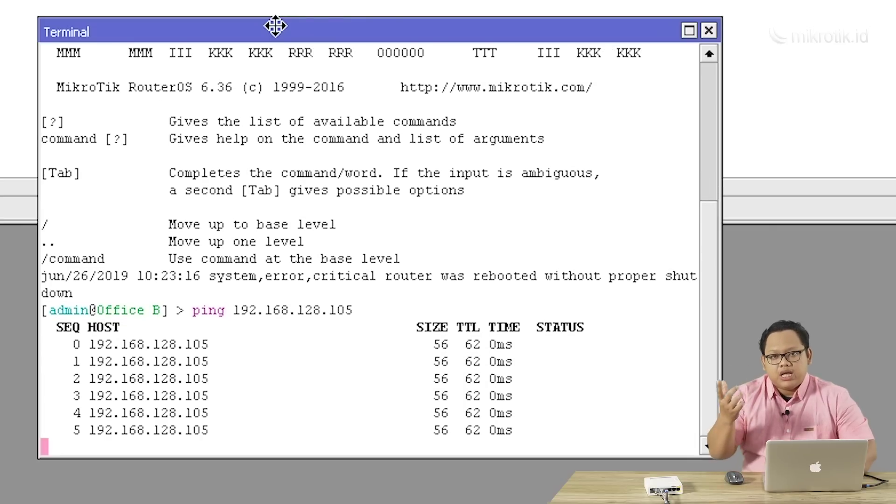
pyautogui.hotkey('ctrl', 'c')
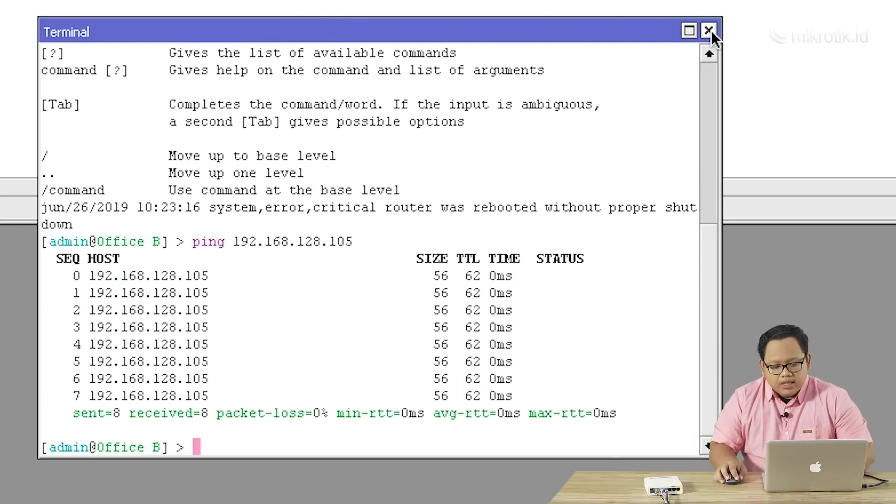
pyautogui.click(709, 30)
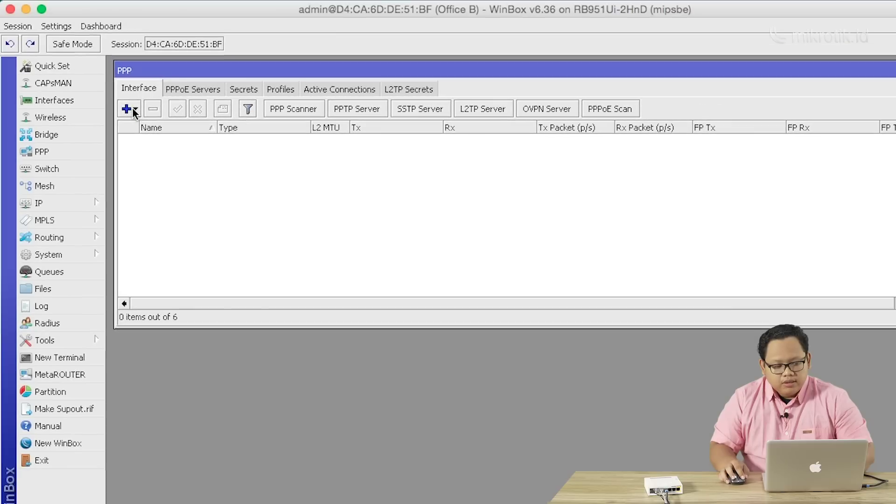
pyautogui.click(134, 110)
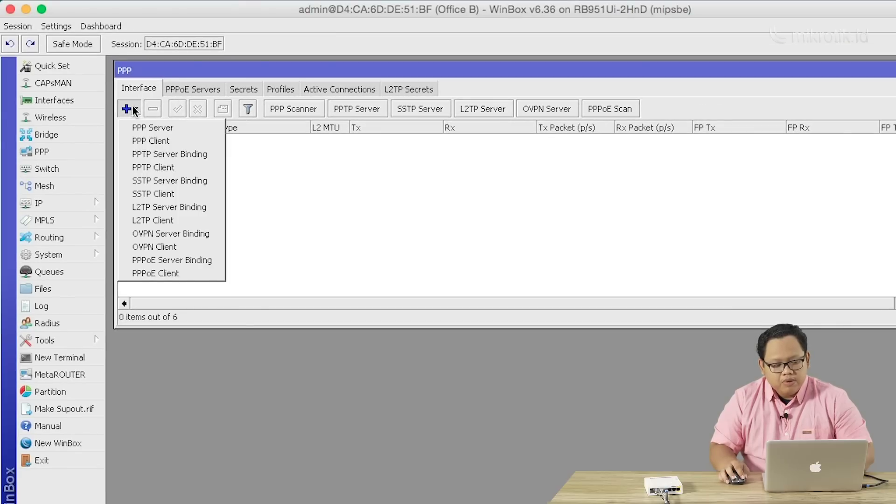
# Create SSTP client sstp-pusat dialing 192.168.128.105 with the tunnel user's login, server-address verification off.
pyautogui.click(171, 196)
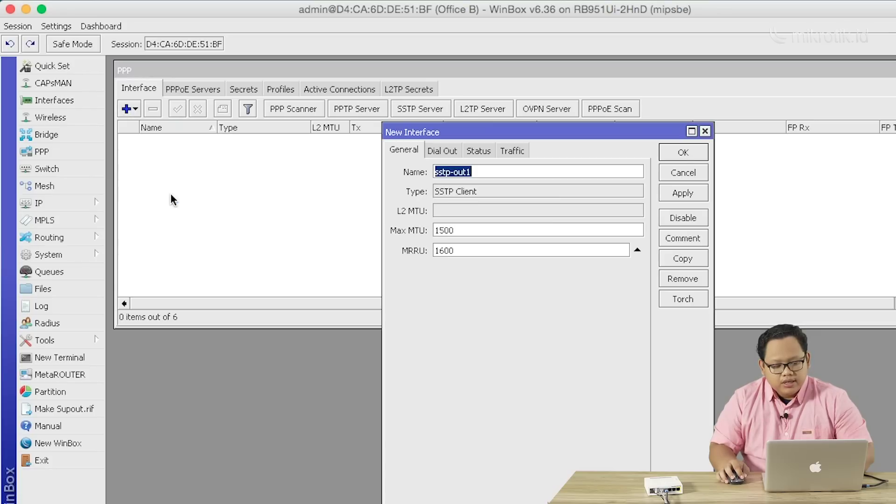
pyautogui.click(487, 172)
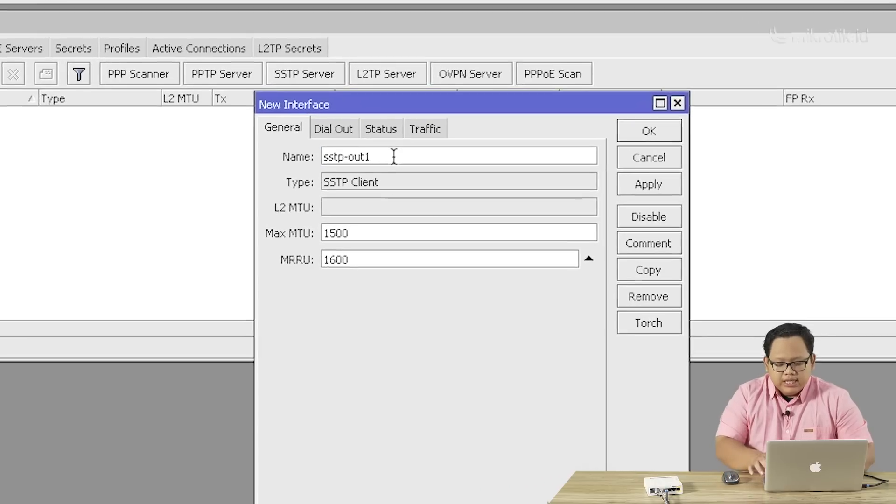
pyautogui.press('BackSpace')
pyautogui.press('BackSpace')
pyautogui.press('BackSpace')
pyautogui.press('BackSpace')
pyautogui.write('pusat')
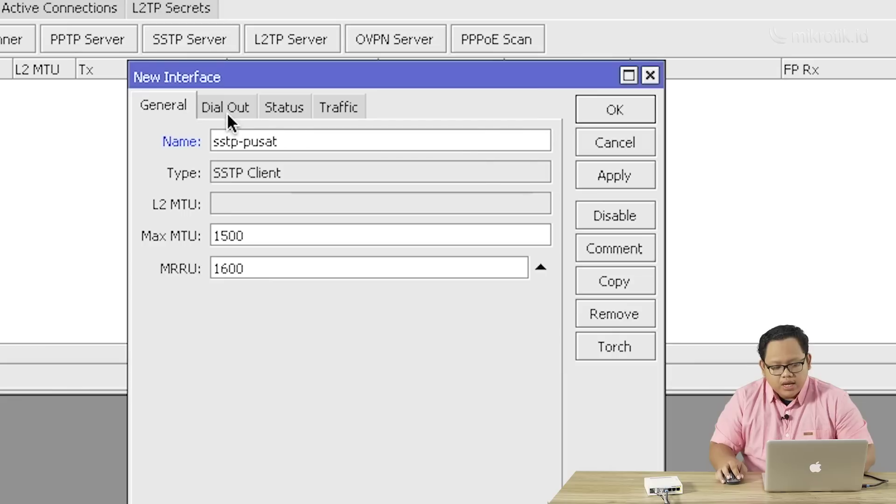
pyautogui.click(227, 111)
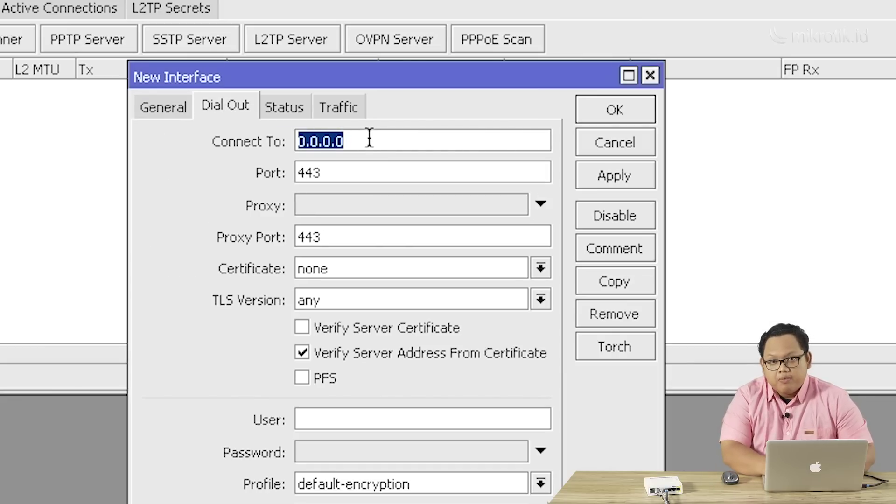
pyautogui.write('192.168.128.105')
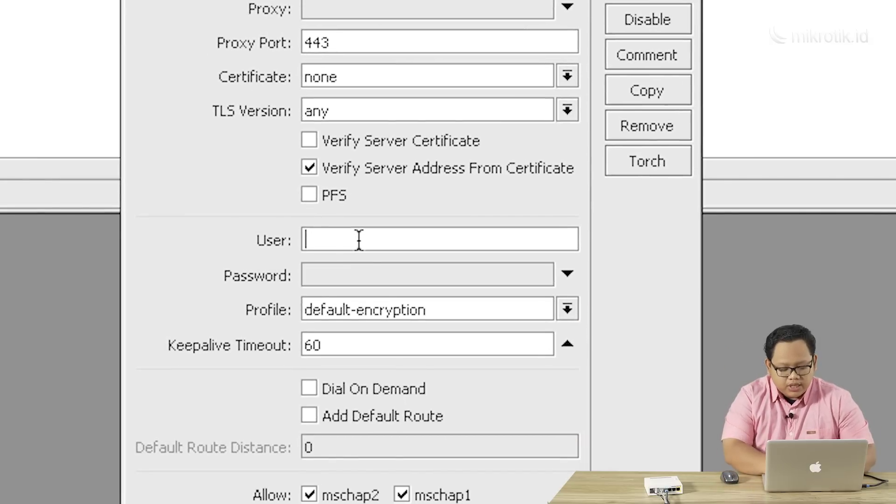
pyautogui.write('user1')
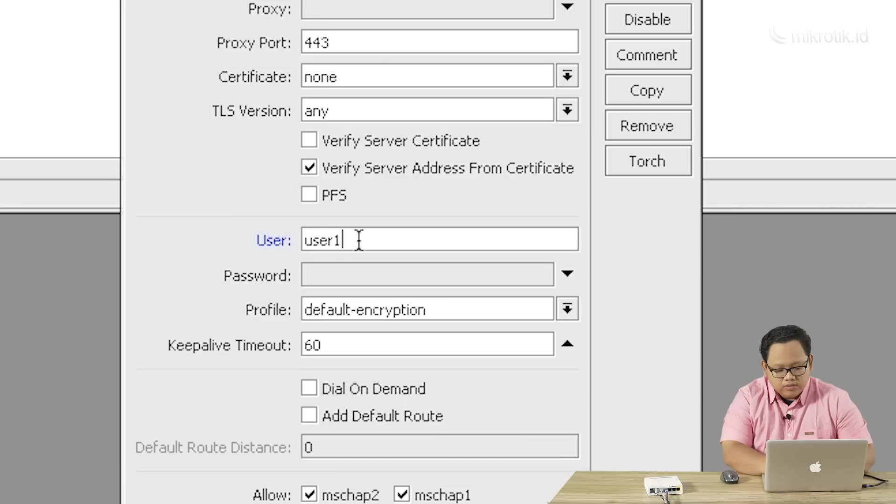
pyautogui.press('Tab')
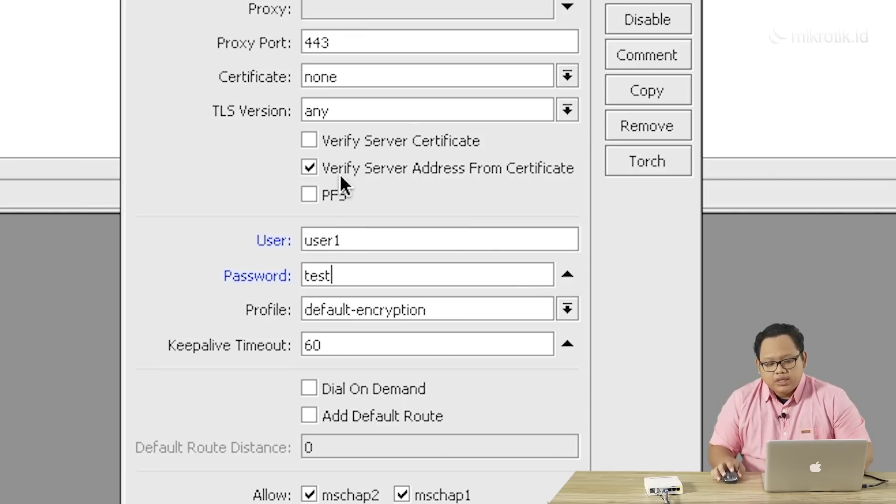
pyautogui.click(311, 168)
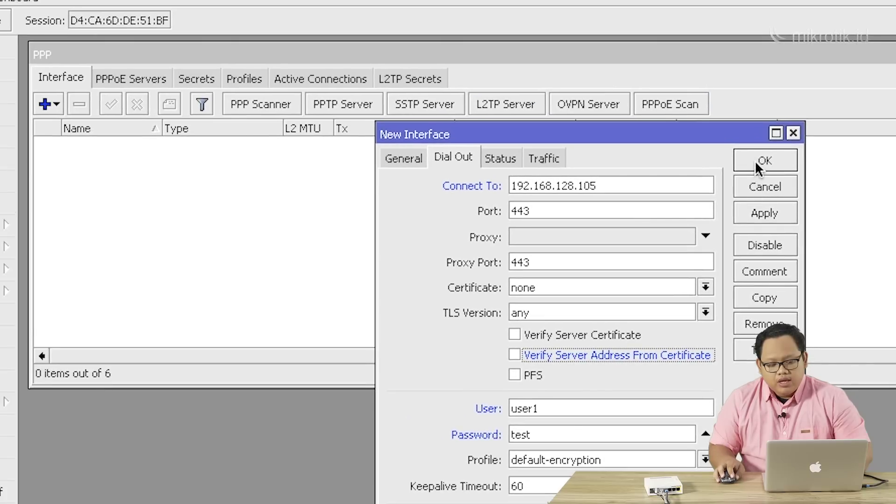
pyautogui.click(755, 160)
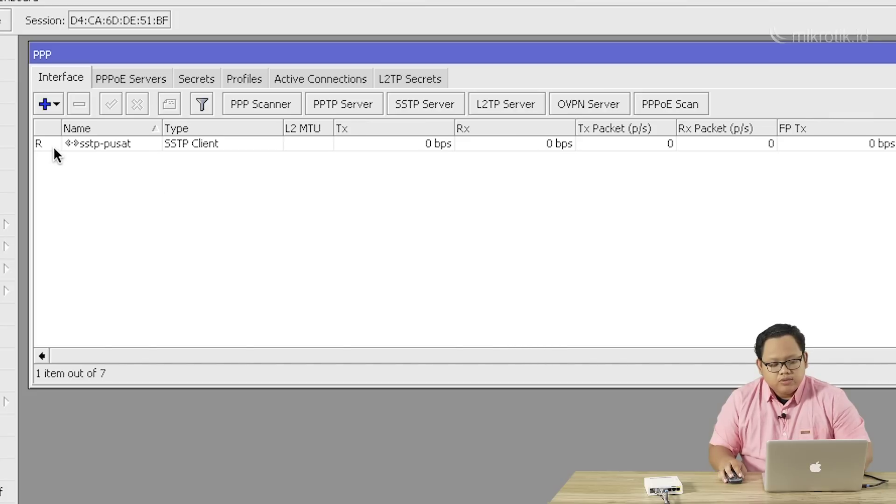
# Confirm sstp-pusat carries the R (running) flag in the PPP interface list, then bring up the IP menu.
pyautogui.moveTo(53, 147)
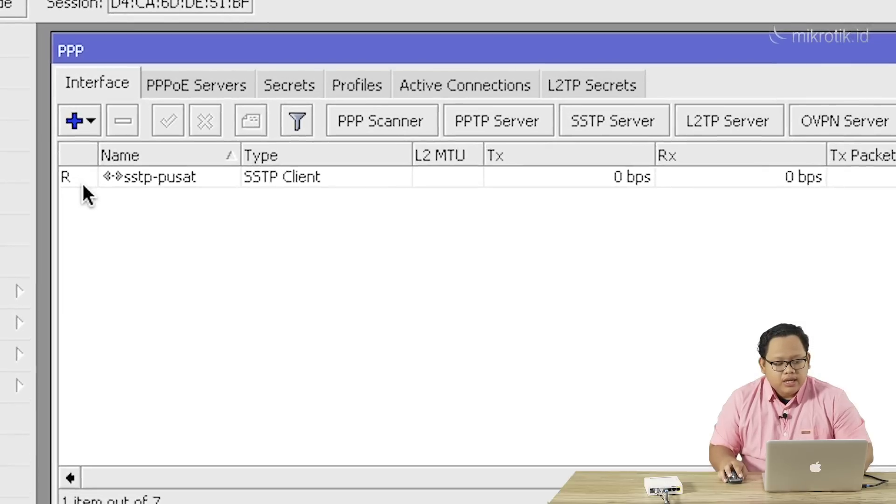
pyautogui.moveTo(96, 200)
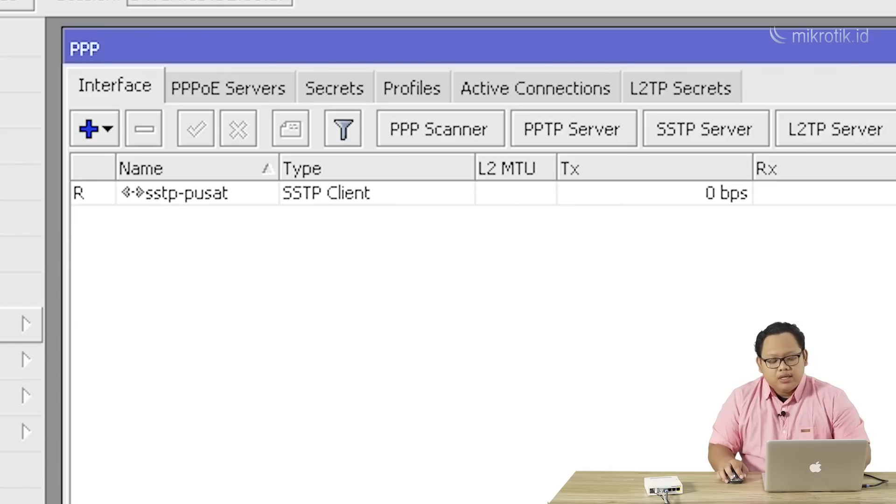
pyautogui.click(9, 325)
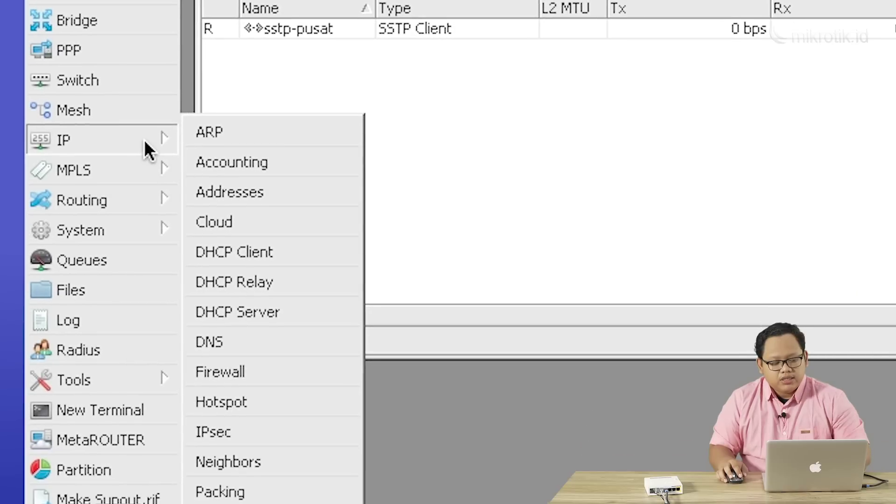
# Open IP Addresses and check the dynamic 10.2.2.2 entry on sstp-pusat, network 10.2.2.1.
pyautogui.click(242, 190)
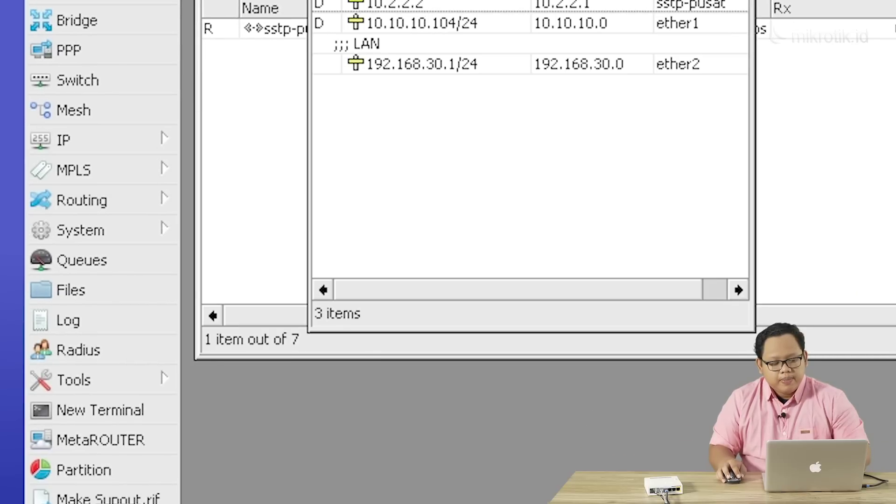
pyautogui.moveTo(448, 5); pyautogui.dragTo(319, 121)
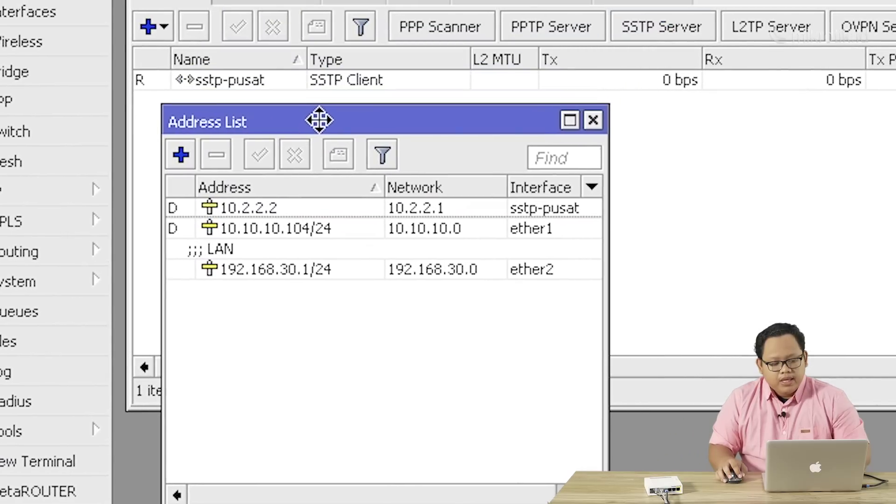
pyautogui.click(313, 210)
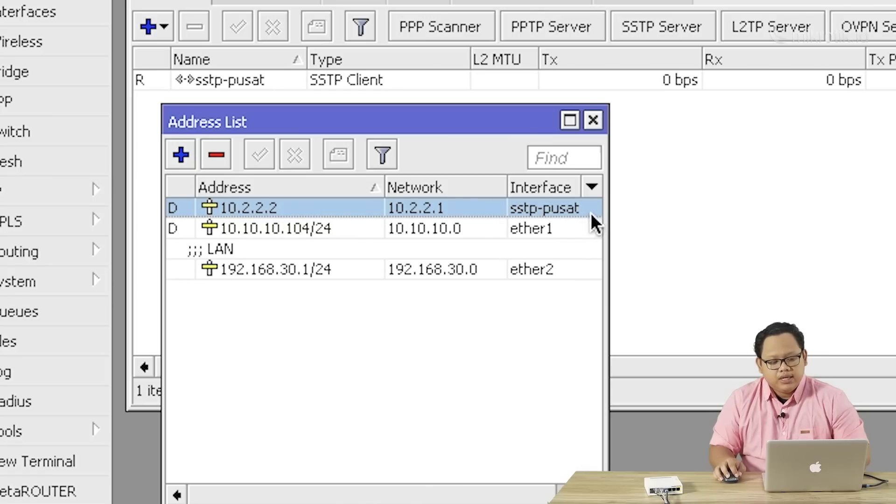
pyautogui.moveTo(606, 212); pyautogui.dragTo(631, 212)
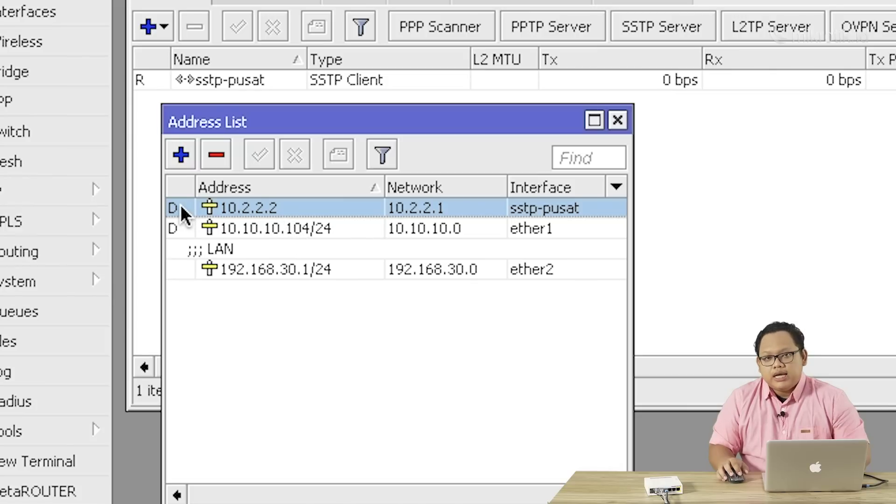
pyautogui.moveTo(180, 205)
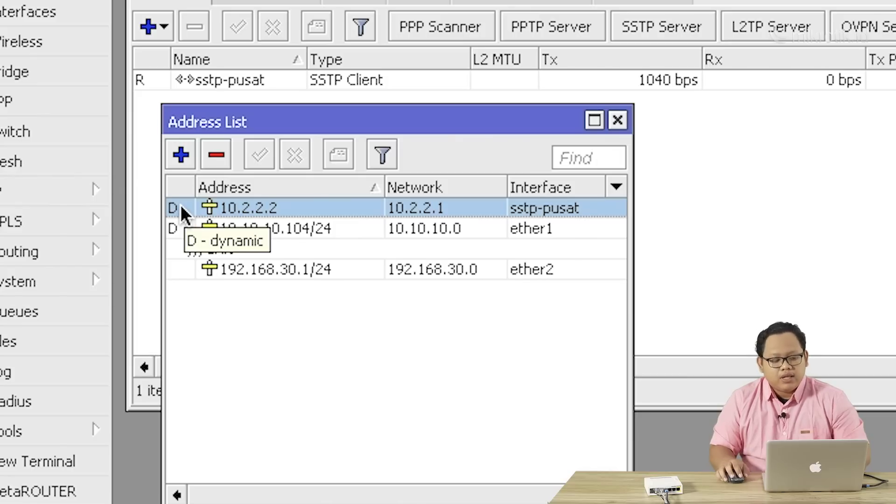
pyautogui.moveTo(254, 113); pyautogui.dragTo(224, 120)
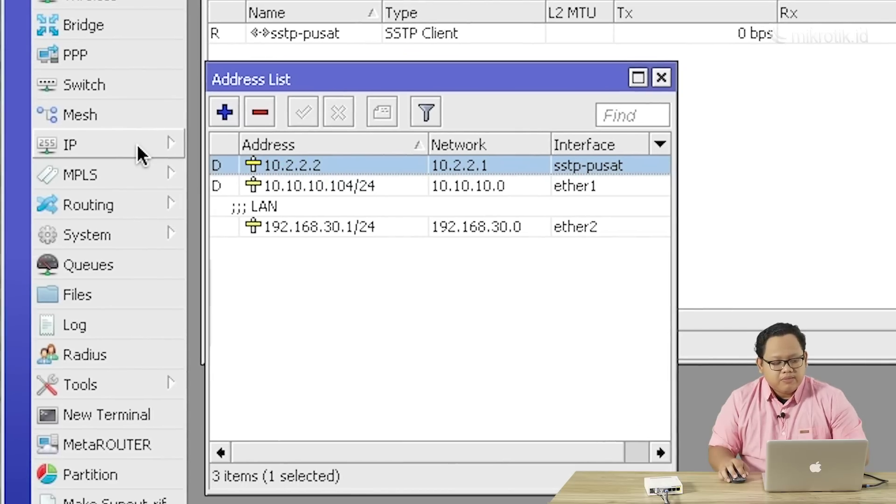
pyautogui.click(140, 153)
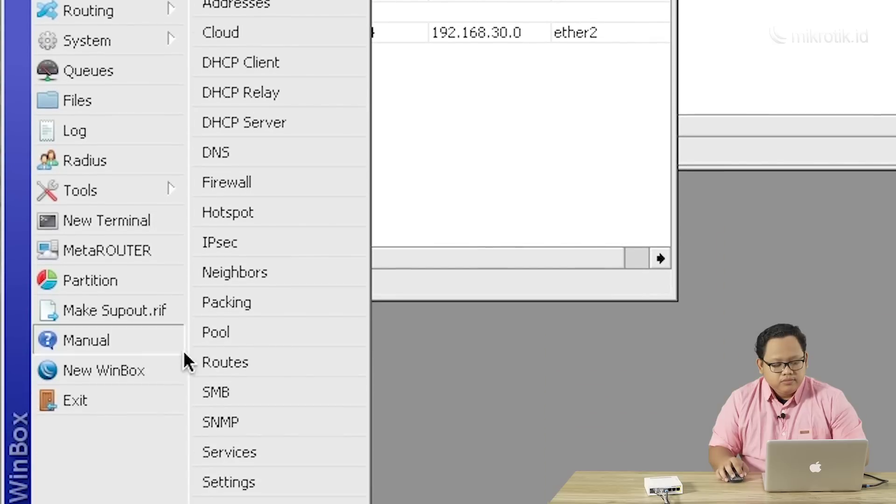
# From the route list, start a new route to 172.16.1.0/24 with gateway 10.2.2.1.
pyautogui.click(219, 448)
pyautogui.moveTo(682, 0); pyautogui.dragTo(350, 74)
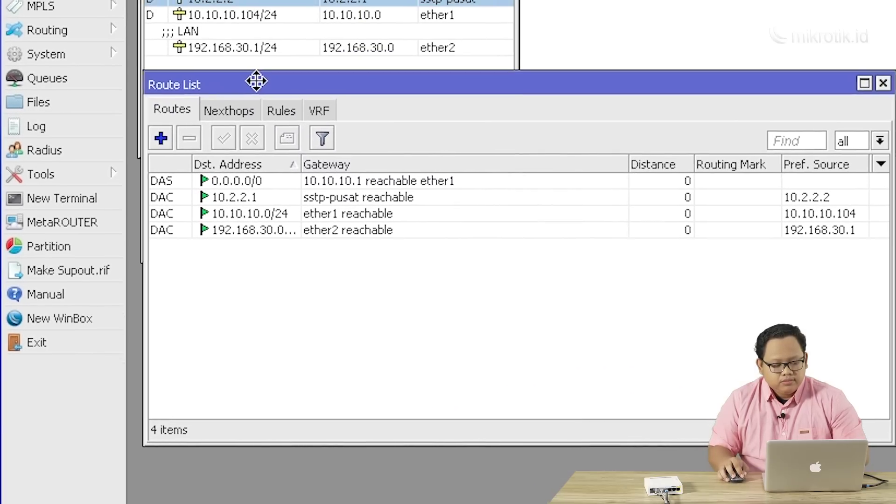
pyautogui.moveTo(256, 81); pyautogui.dragTo(255, 82)
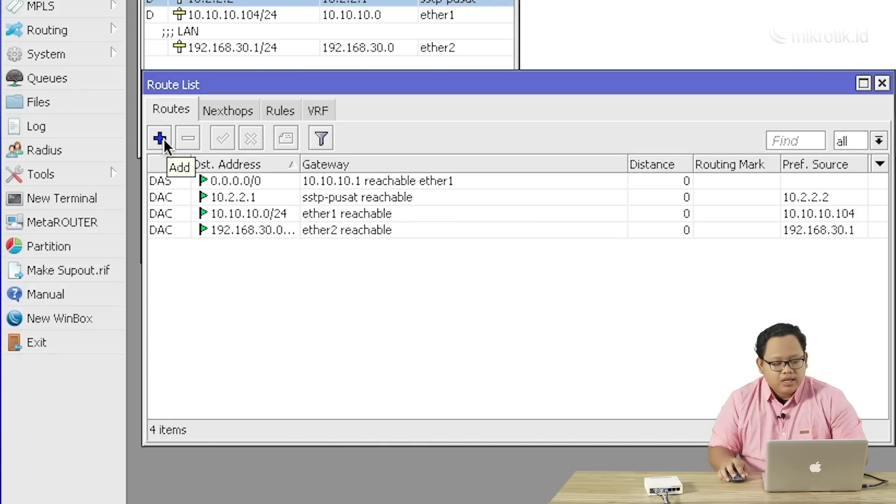
pyautogui.click(161, 138)
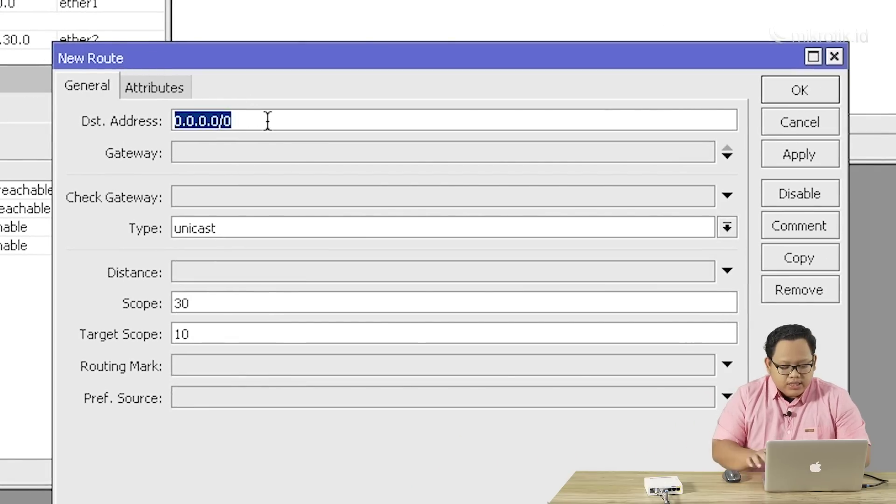
pyautogui.write('172.16.1.0/24')
pyautogui.click(187, 151)
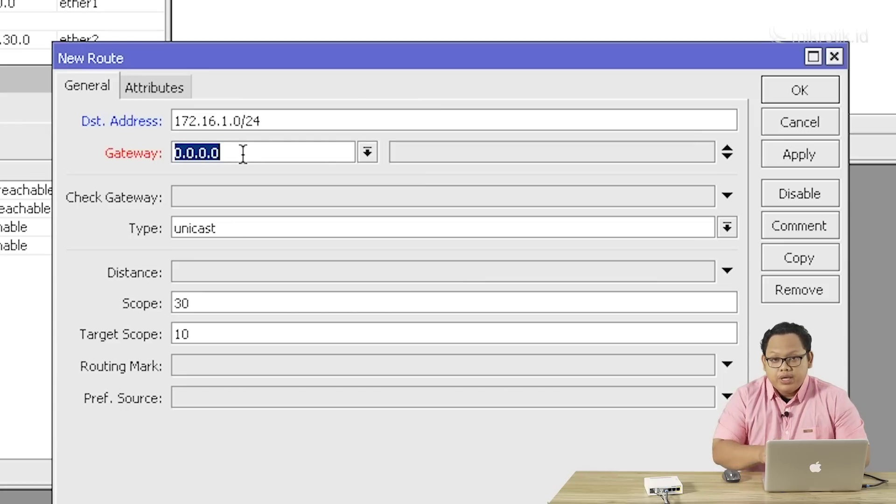
pyautogui.write('10.')
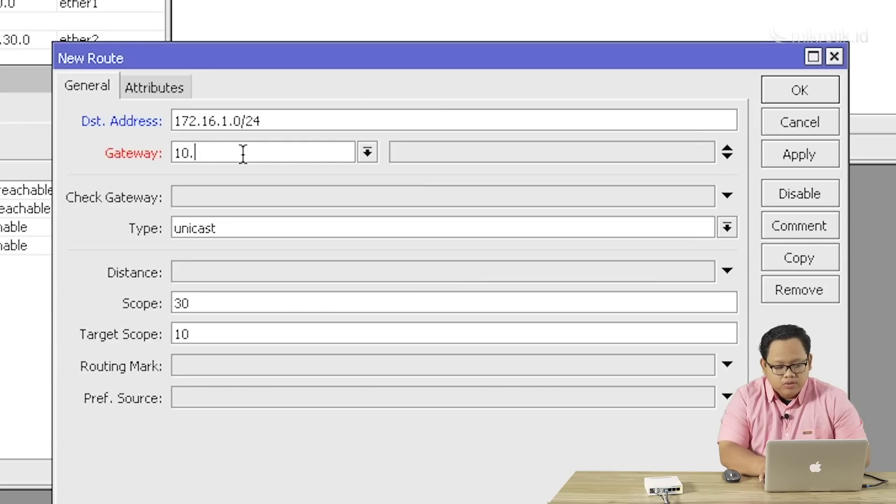
pyautogui.write('2.2.1')
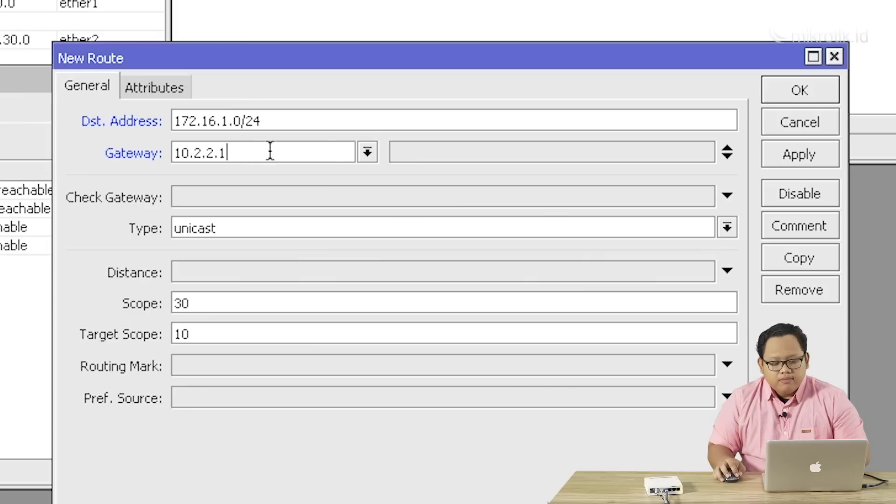
# Put the gateway back to 10.2.2.1 after trying sstp-pusat, then save and check the route.
pyautogui.click(368, 151)
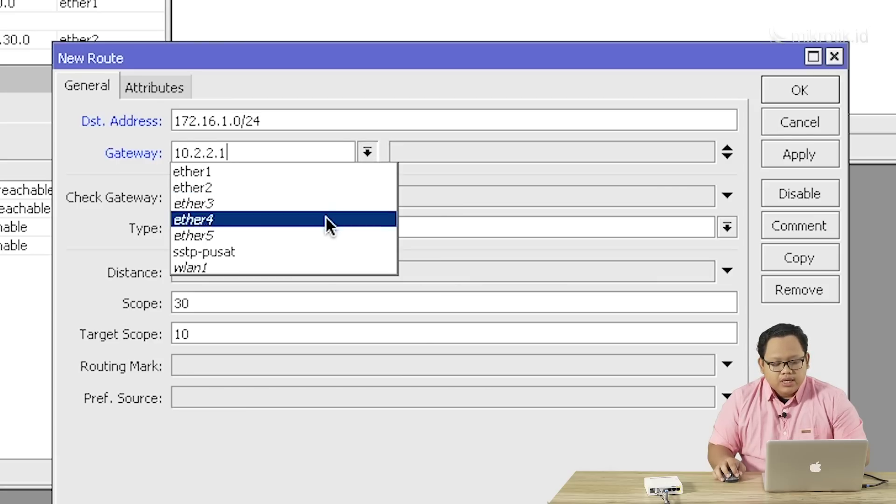
pyautogui.click(313, 244)
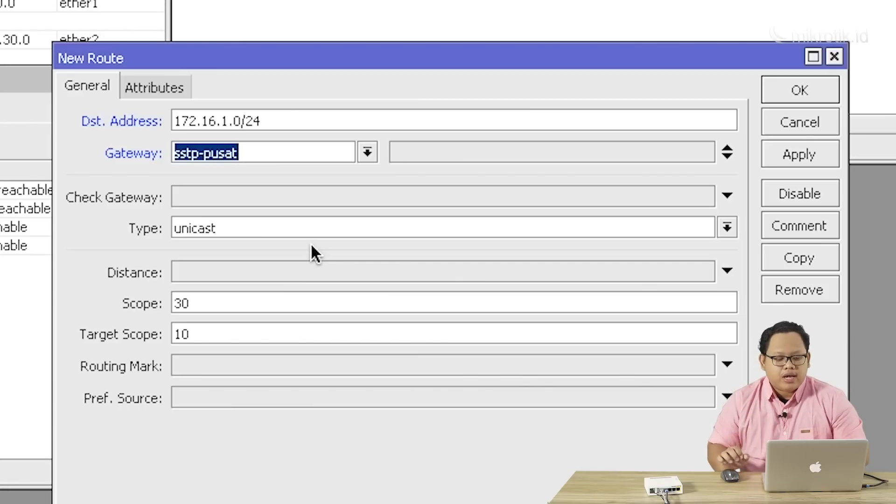
pyautogui.click(367, 152)
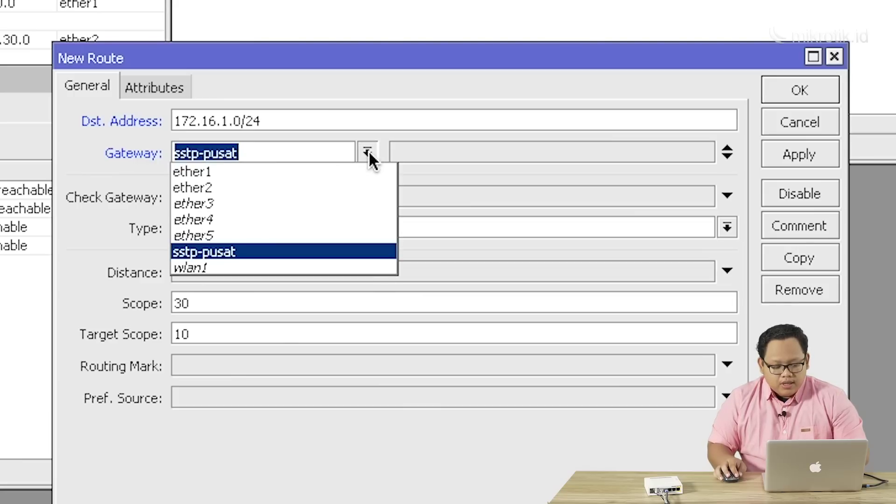
pyautogui.click(311, 153)
pyautogui.click(312, 152)
pyautogui.doubleClick(312, 152)
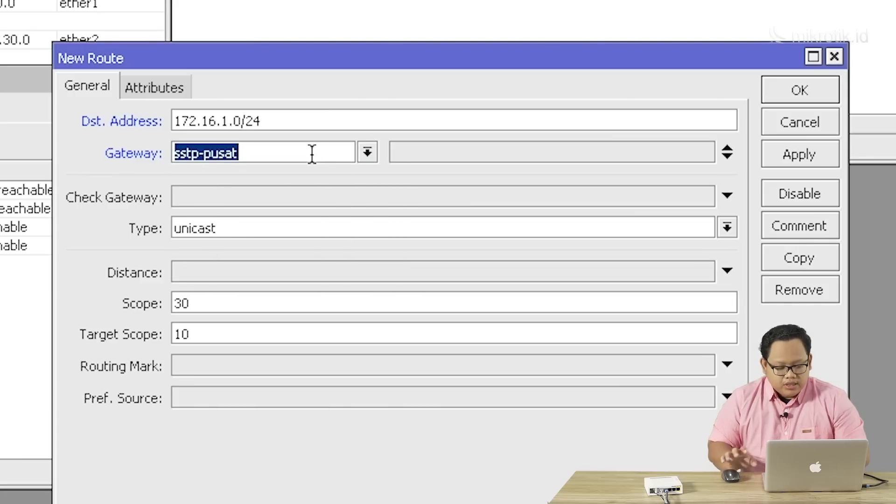
pyautogui.write('10.2.2.1')
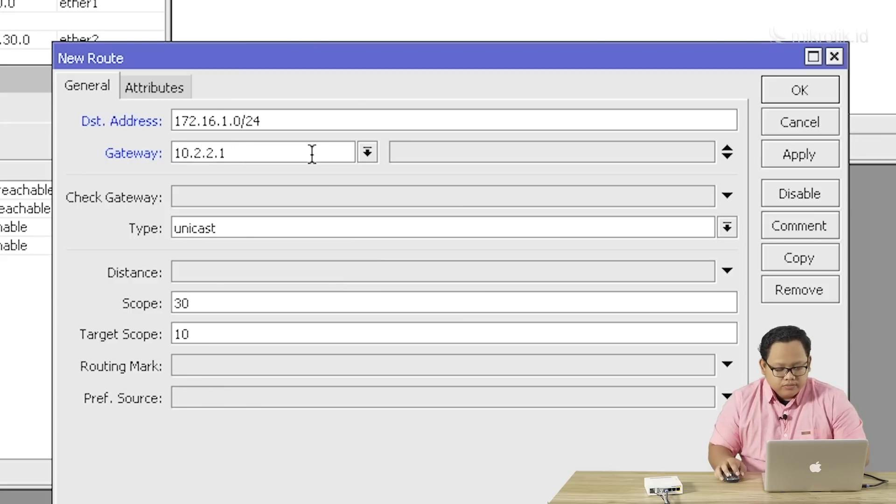
pyautogui.click(814, 92)
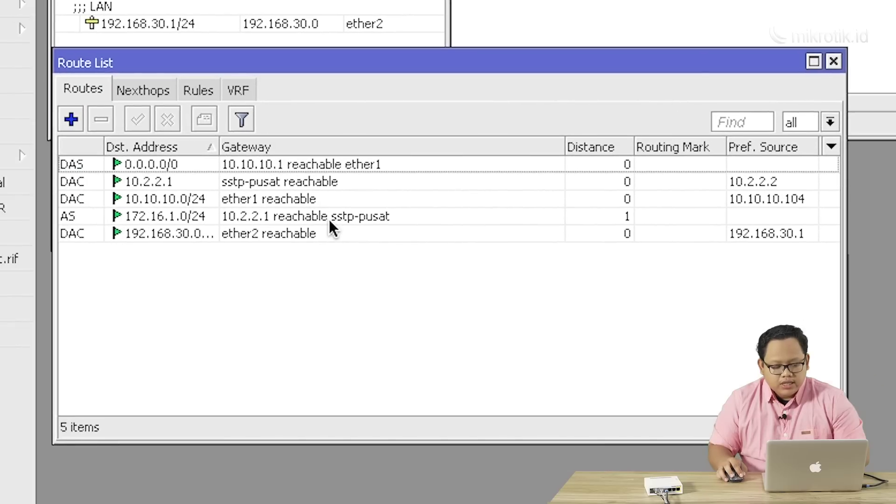
pyautogui.click(52, 249)
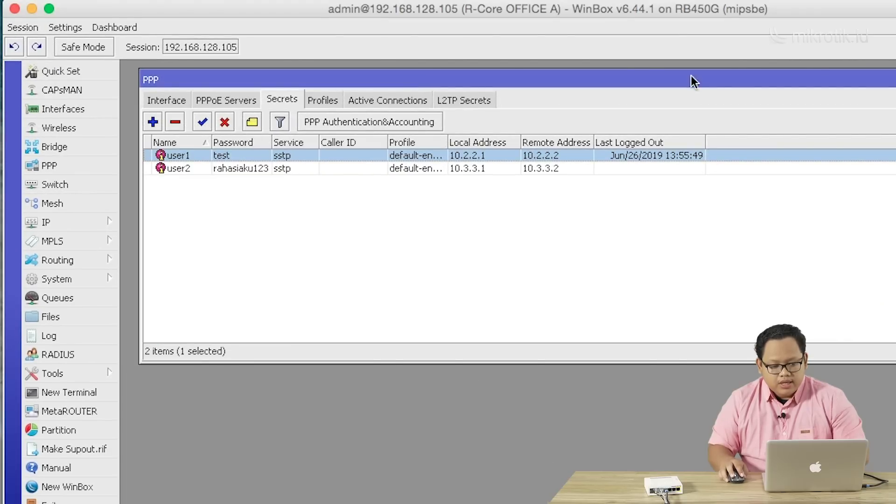
# Show Office A's PPP Interface tab to find the sstp-user1 server binding.
pyautogui.click(167, 100)
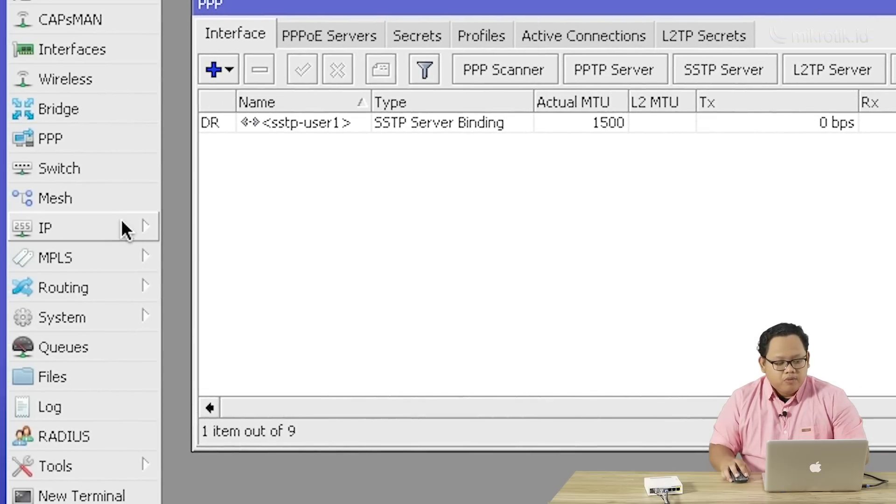
# Open Office A's address list, check the 10.2.2.1 tunnel address, and bring up the route list.
pyautogui.click(117, 230)
pyautogui.click(249, 249)
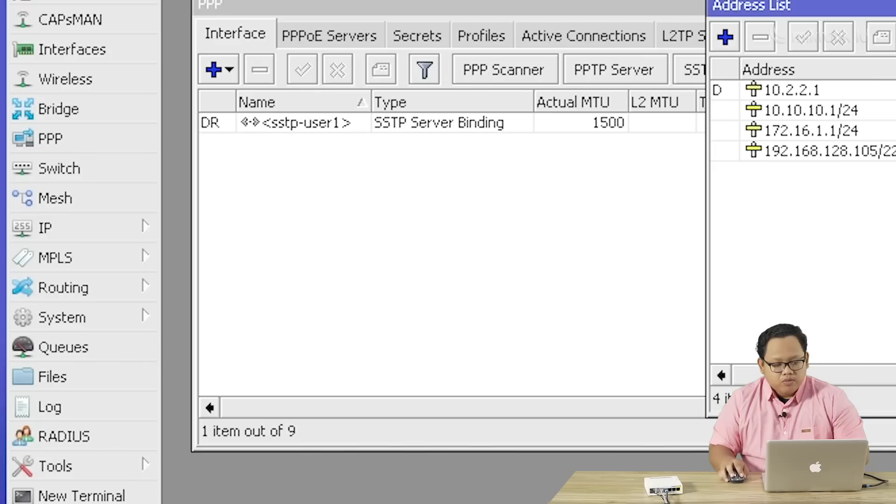
pyautogui.moveTo(738, 2); pyautogui.dragTo(227, 164)
pyautogui.click(415, 258)
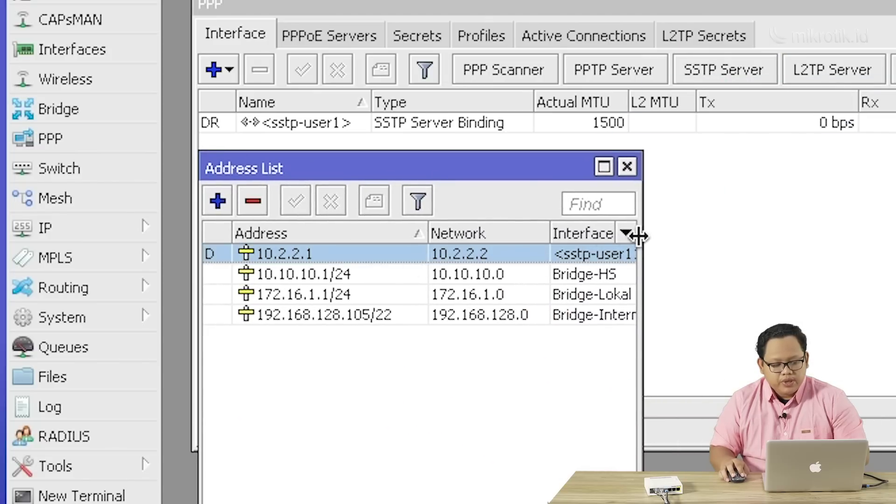
pyautogui.moveTo(639, 237); pyautogui.dragTo(682, 232)
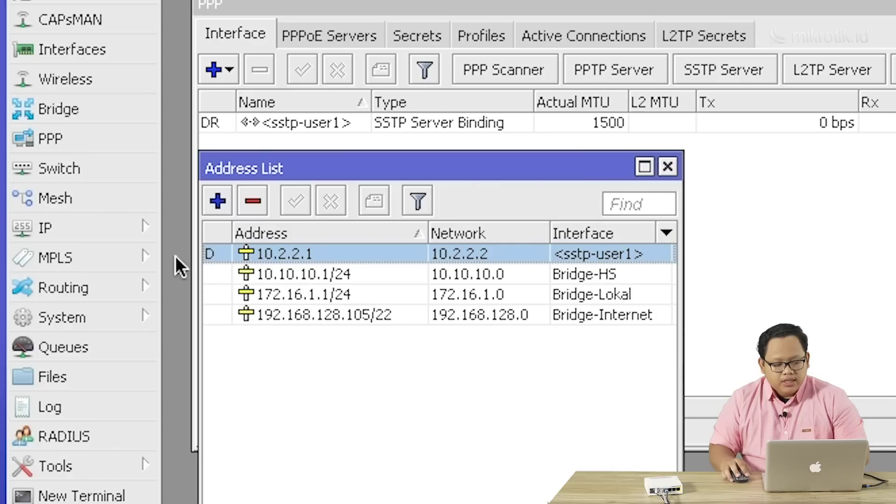
pyautogui.click(130, 230)
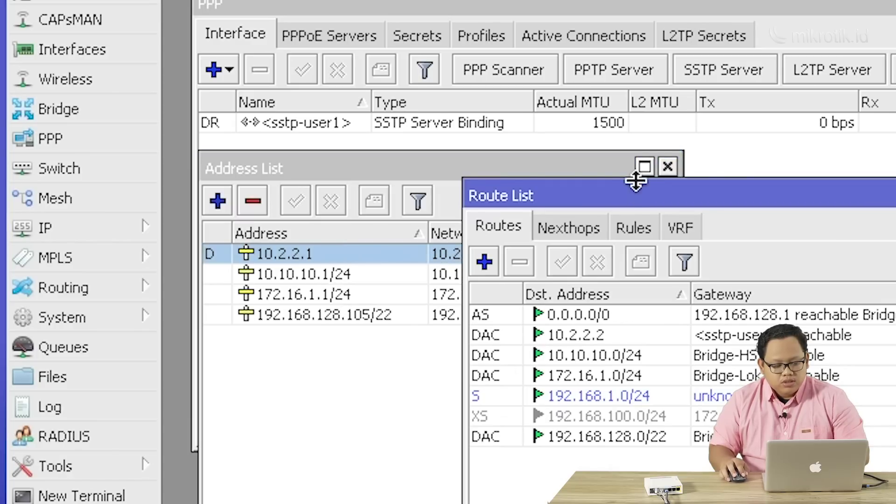
pyautogui.moveTo(635, 185); pyautogui.dragTo(513, 298)
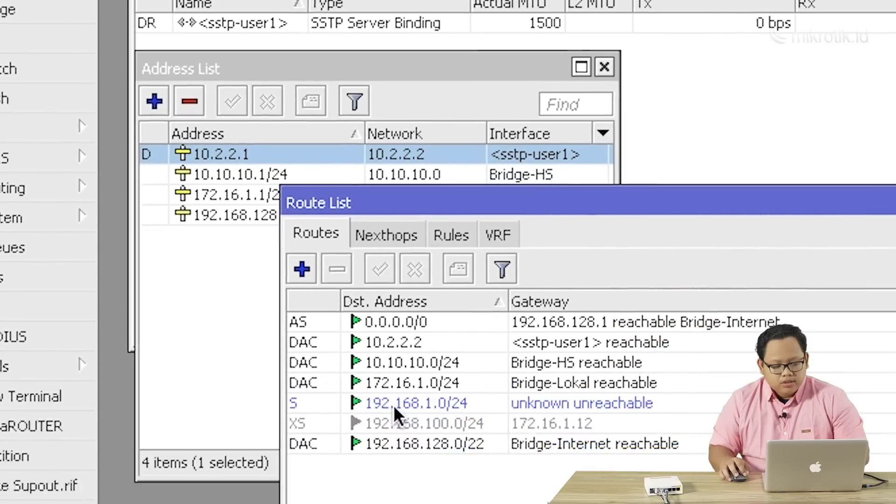
# Delete the old 192.168.1.0/24 and 192.168.100.0/24 routes.
pyautogui.click(457, 501)
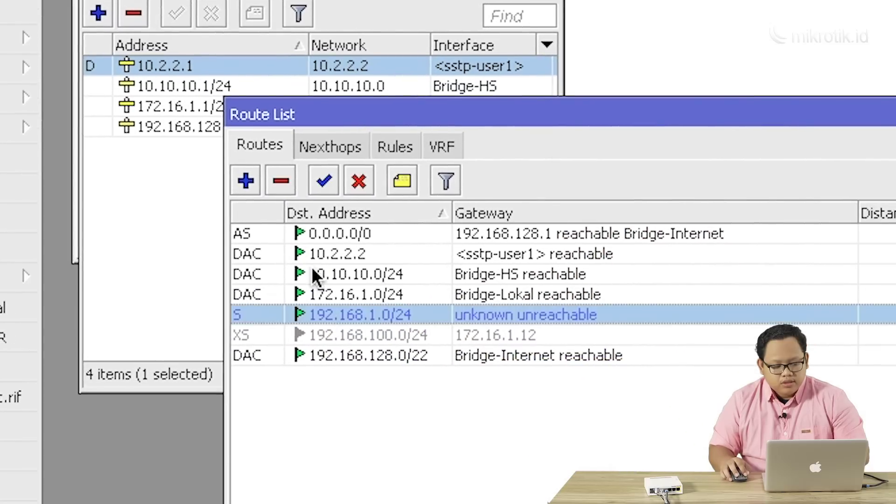
pyautogui.click(282, 173)
pyautogui.click(376, 315)
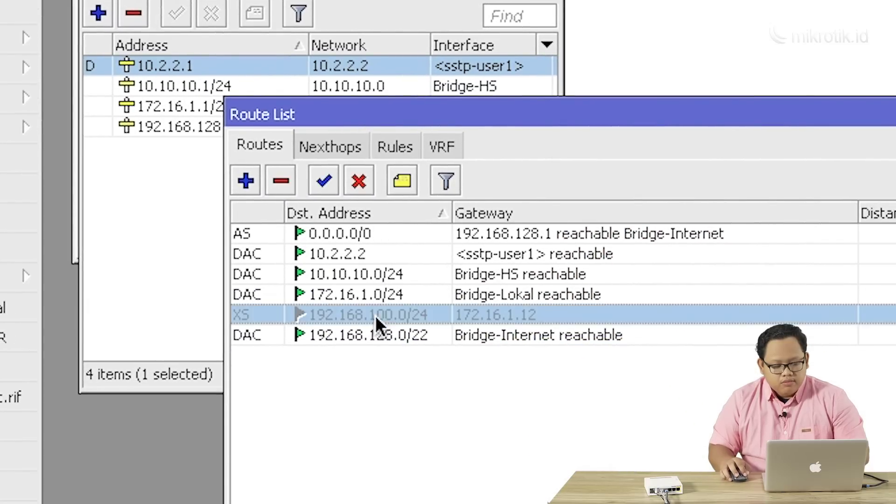
pyautogui.click(282, 182)
# Add a static route to 192.168.30.0/24 via gateway 10.2.2.2.
pyautogui.click(245, 182)
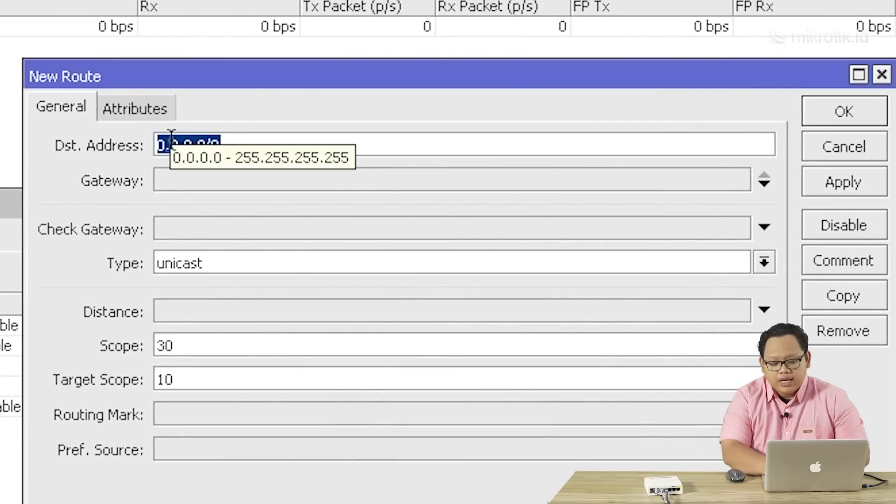
pyautogui.write('192')
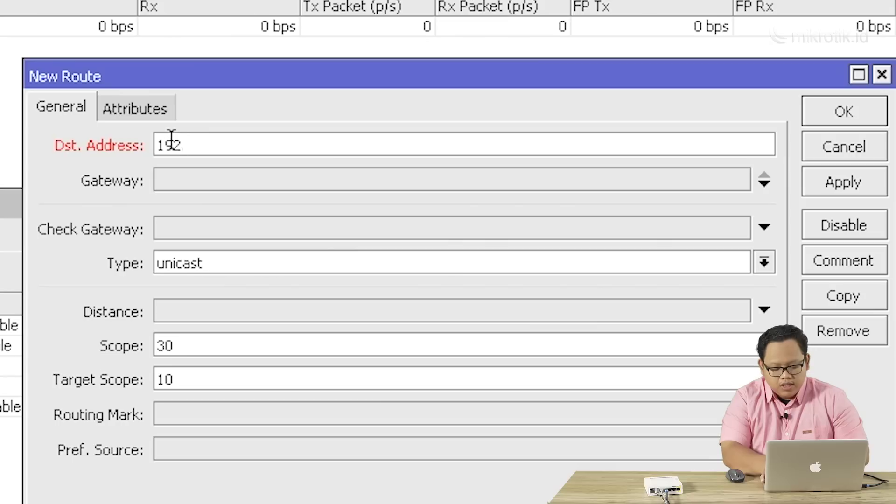
pyautogui.write('.168.30.0/24')
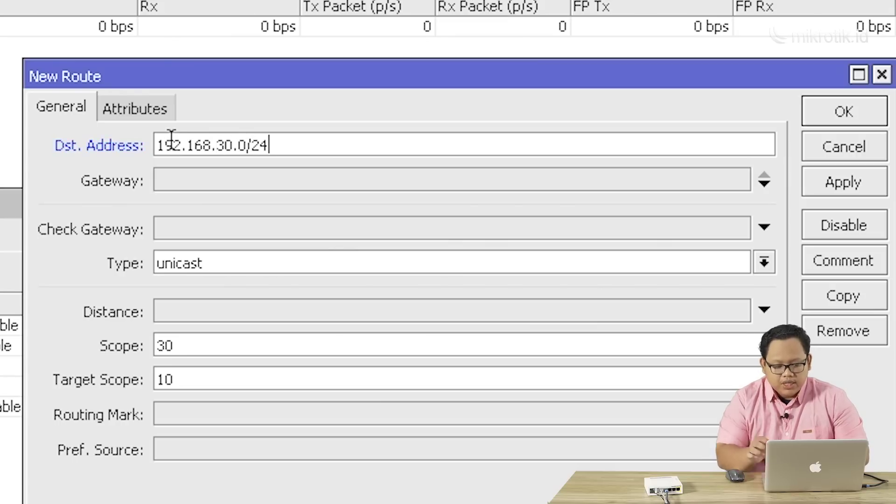
pyautogui.click(179, 183)
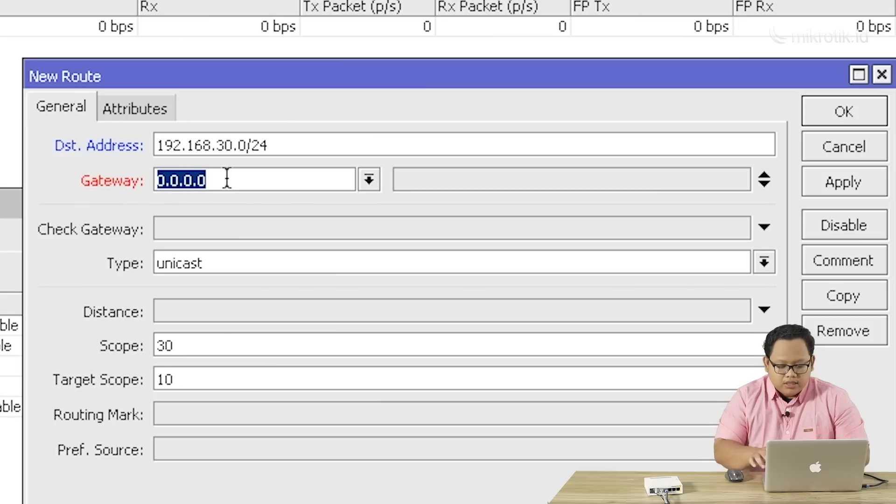
pyautogui.write('10.')
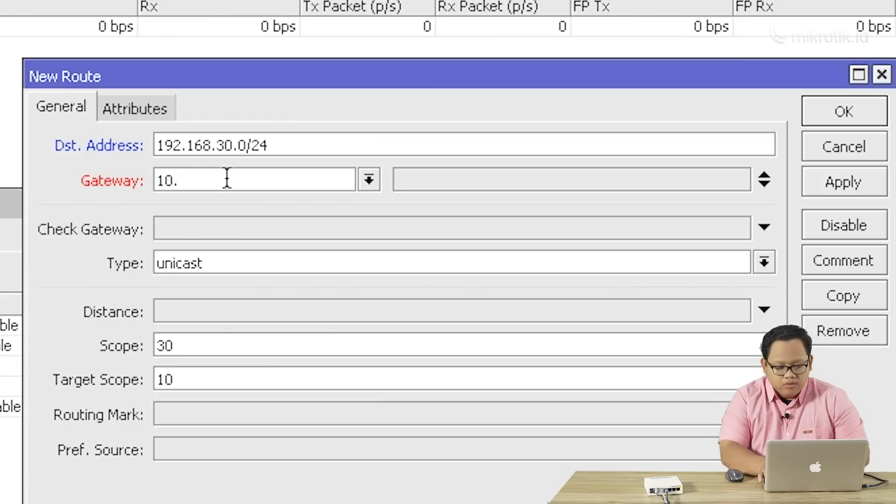
pyautogui.write('2.2.2')
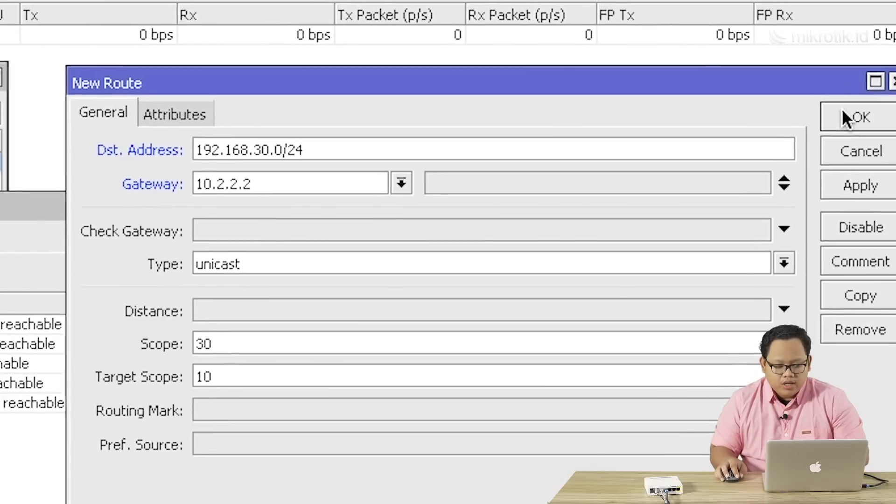
pyautogui.click(846, 118)
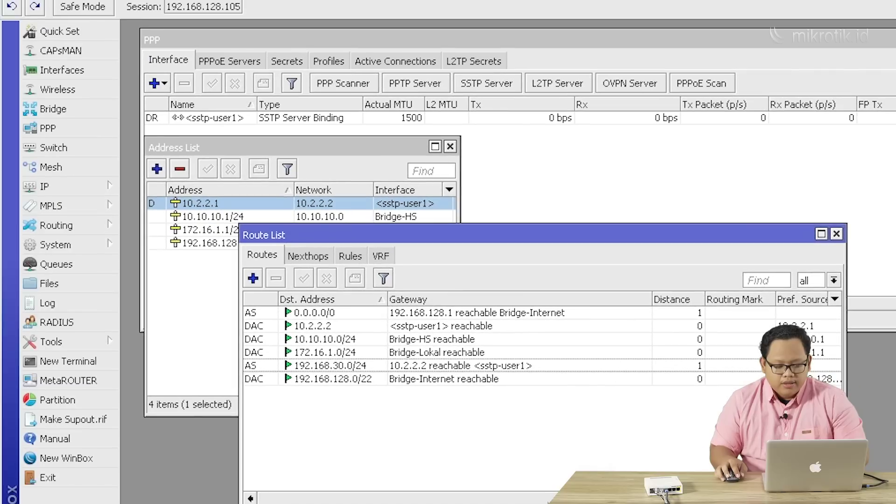
# Close the route and address lists and ping 192.168.30.1 from a router terminal.
pyautogui.moveTo(745, 237); pyautogui.dragTo(677, 265)
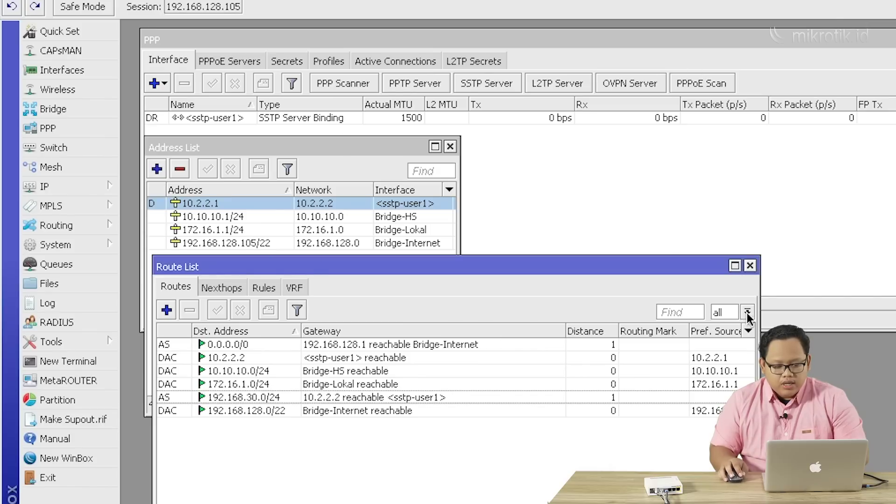
pyautogui.click(750, 266)
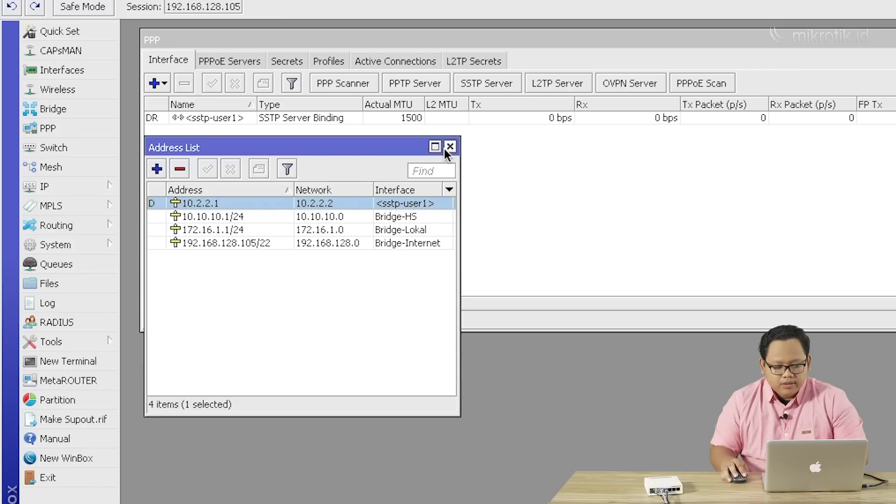
pyautogui.click(449, 146)
pyautogui.click(58, 364)
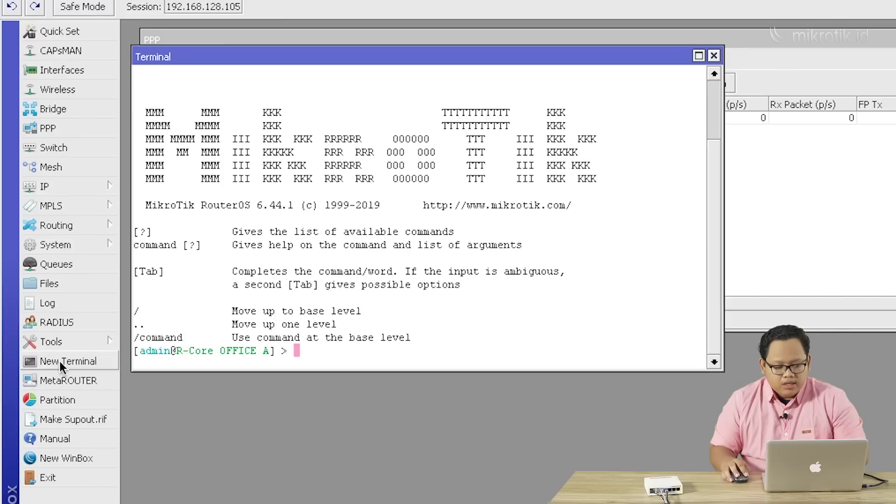
pyautogui.write('ping ')
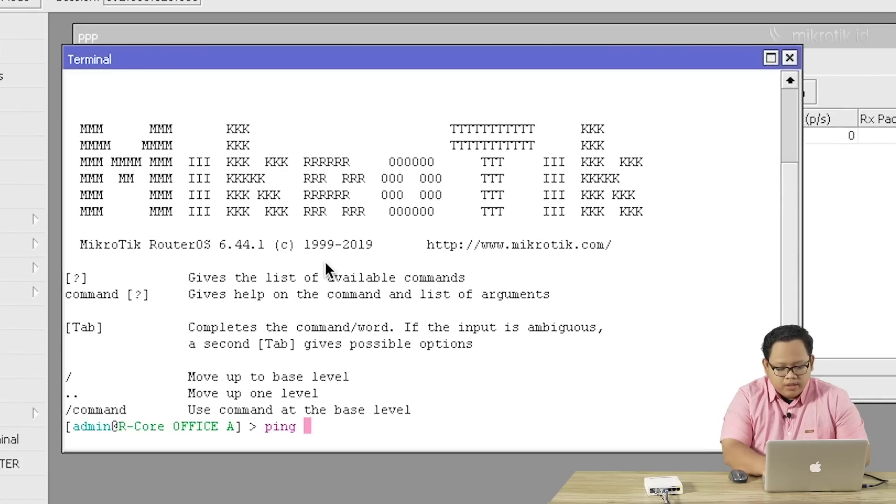
pyautogui.write('192.168.')
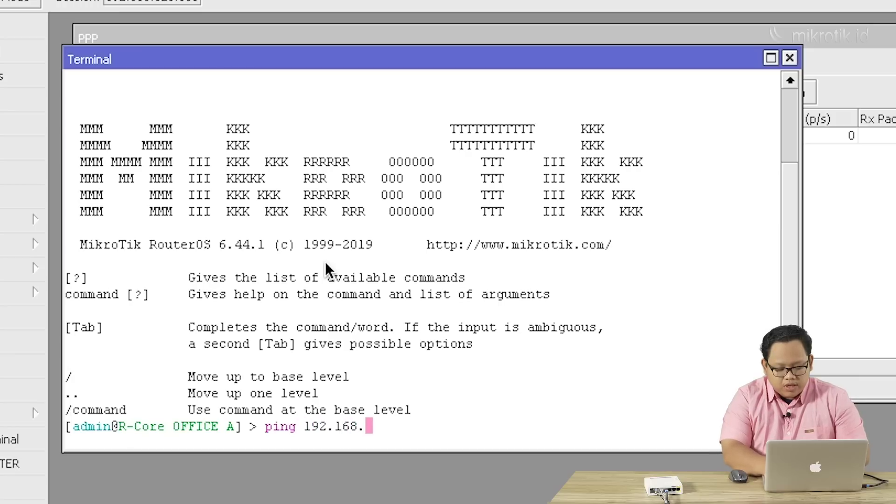
pyautogui.write('30.1')
pyautogui.press('Return')
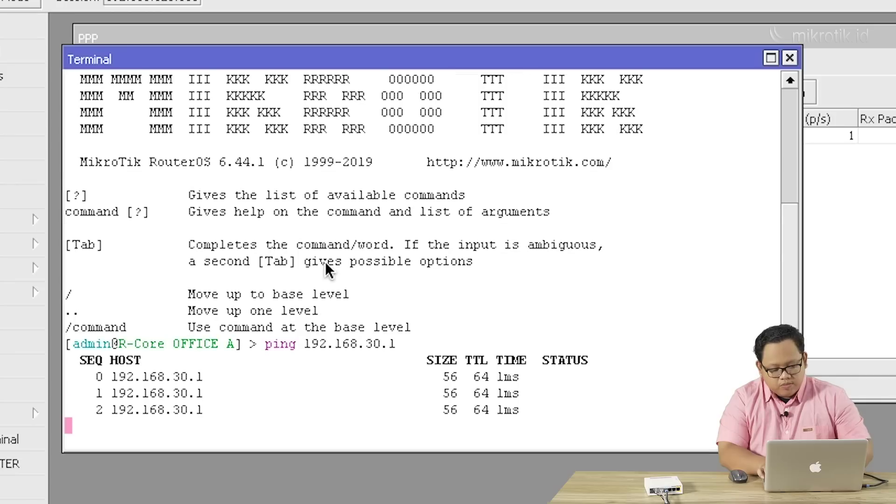
pyautogui.hotkey('ctrl', 'c')
# Ping 192.168.30.254, stop after six replies, and close the terminal.
pyautogui.write('ping ')
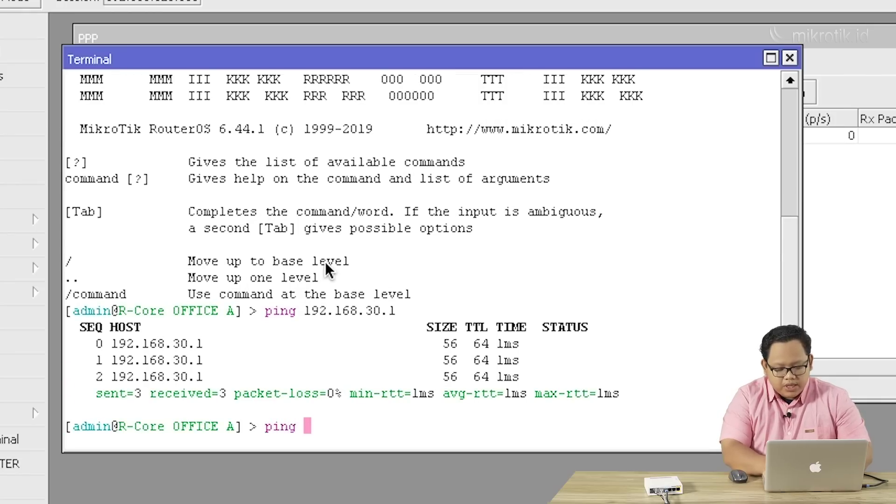
pyautogui.write('192.168.')
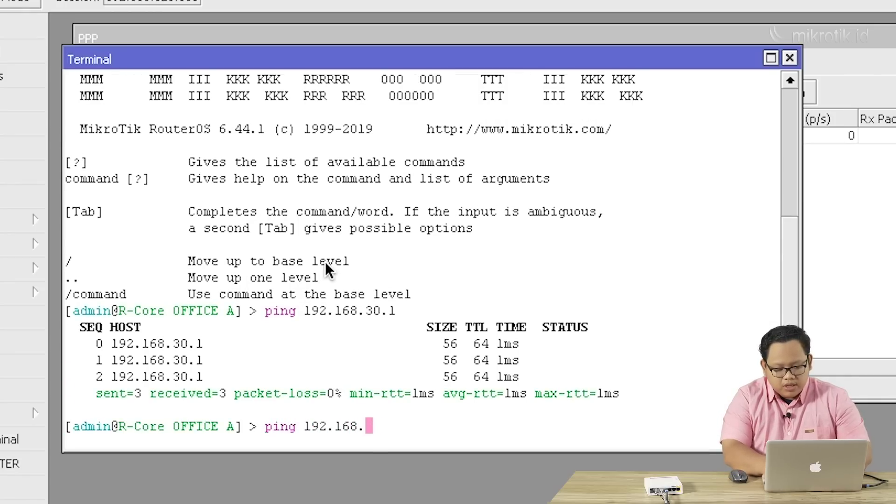
pyautogui.write('30.254')
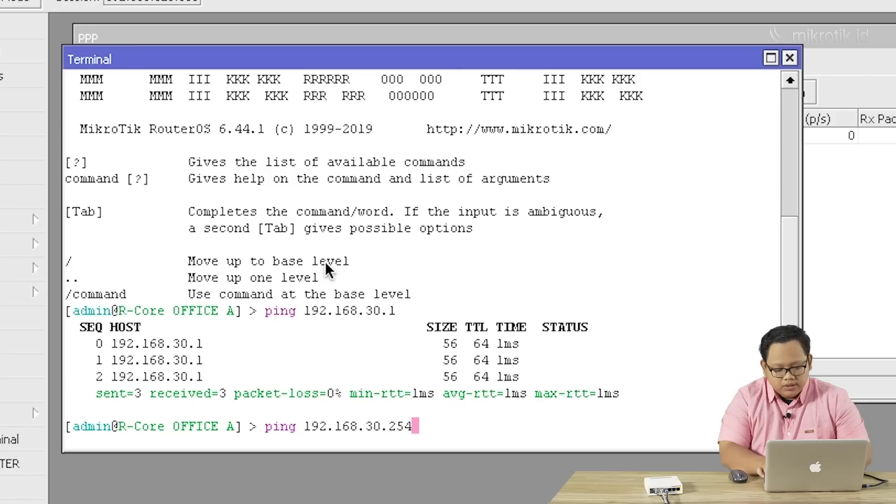
pyautogui.press('Return')
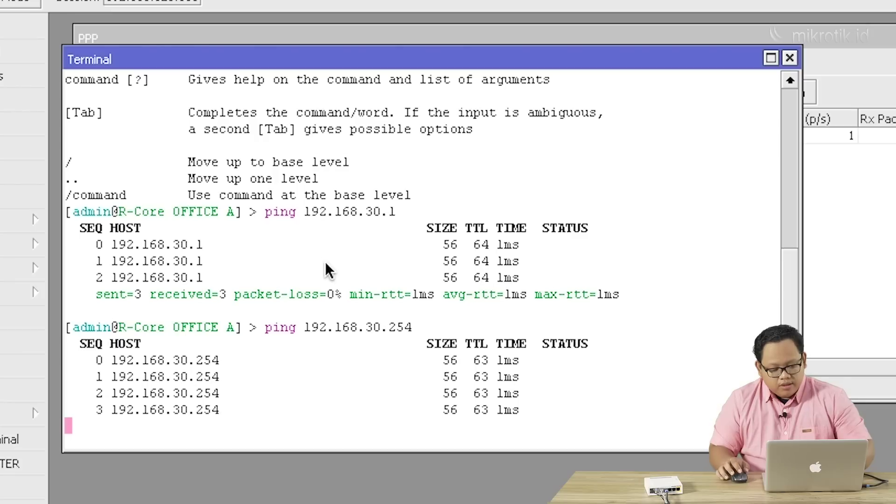
pyautogui.hotkey('ctrl', 'c')
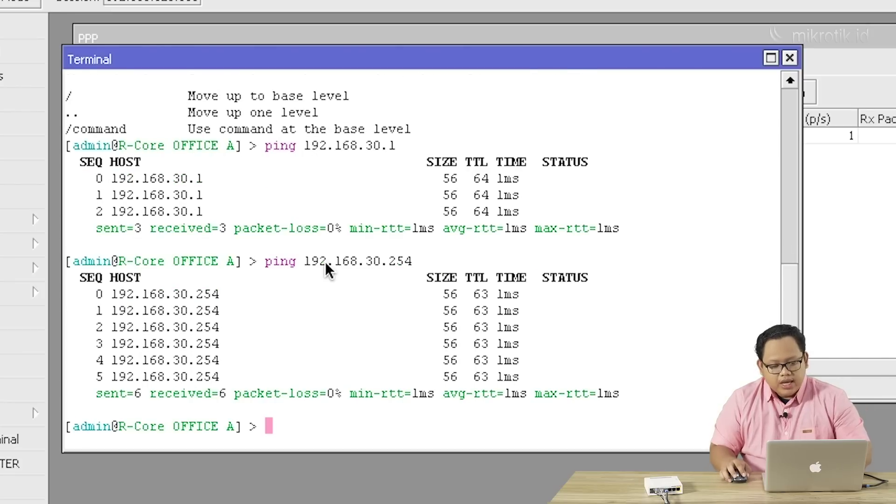
pyautogui.click(790, 58)
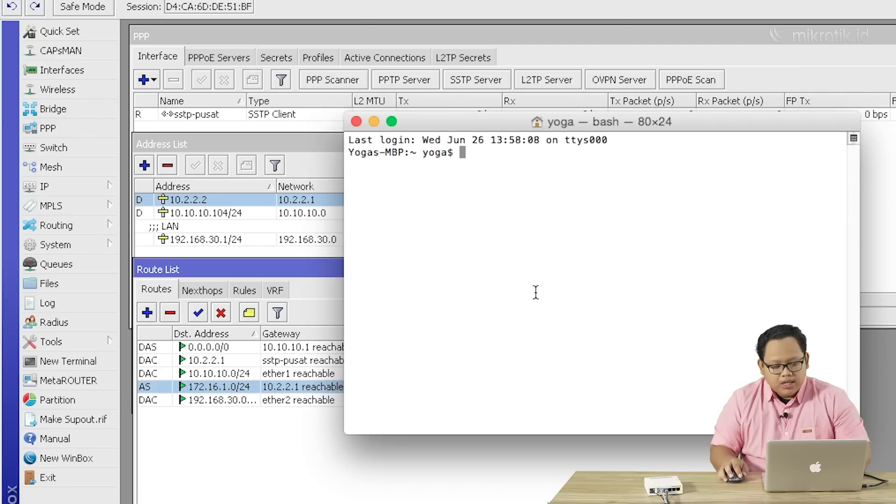
# Ping 172.16.1.1 from the Mac and stop it to read the loss statistics.
pyautogui.write('ping 172.')
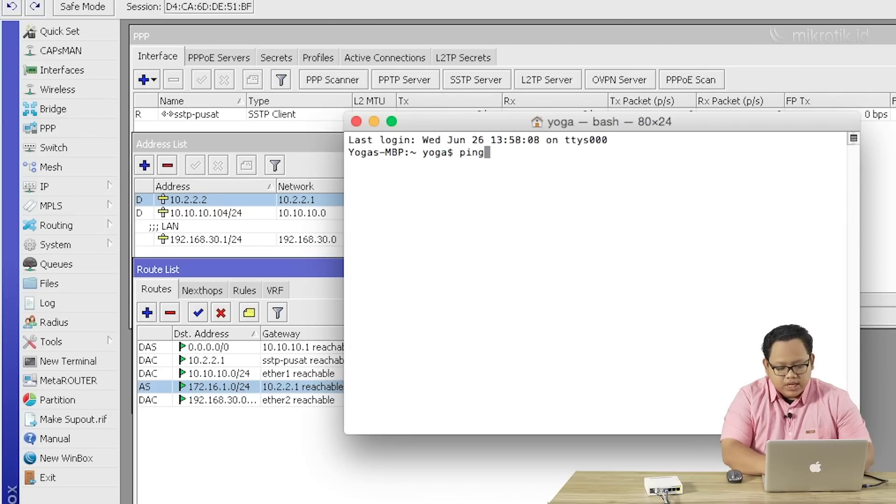
pyautogui.write('16.')
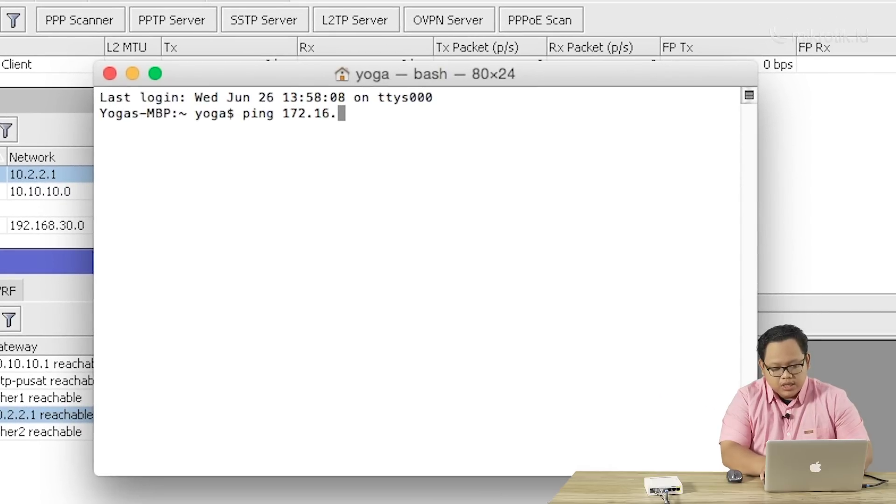
pyautogui.write('1.1')
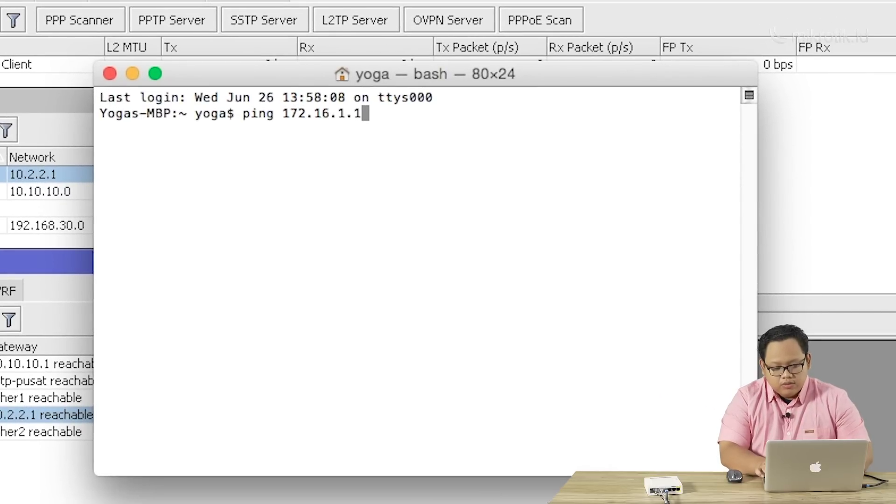
pyautogui.press('Return')
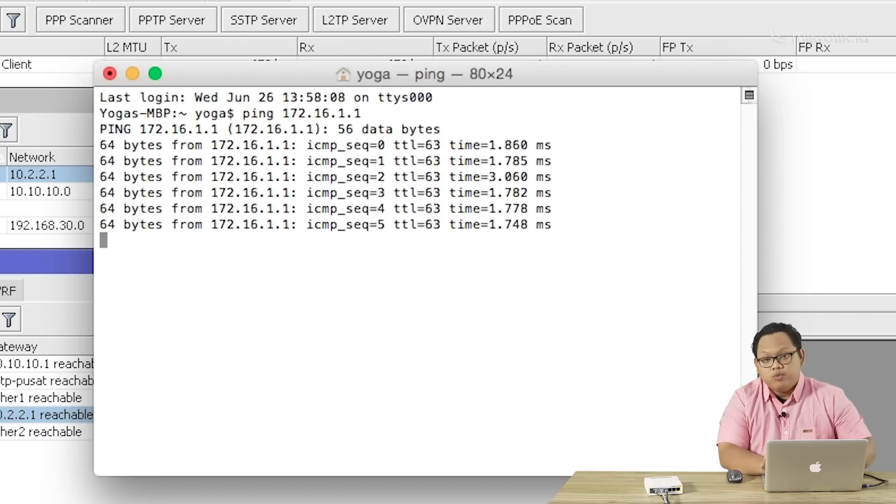
pyautogui.hotkey('ctrl', 'c')
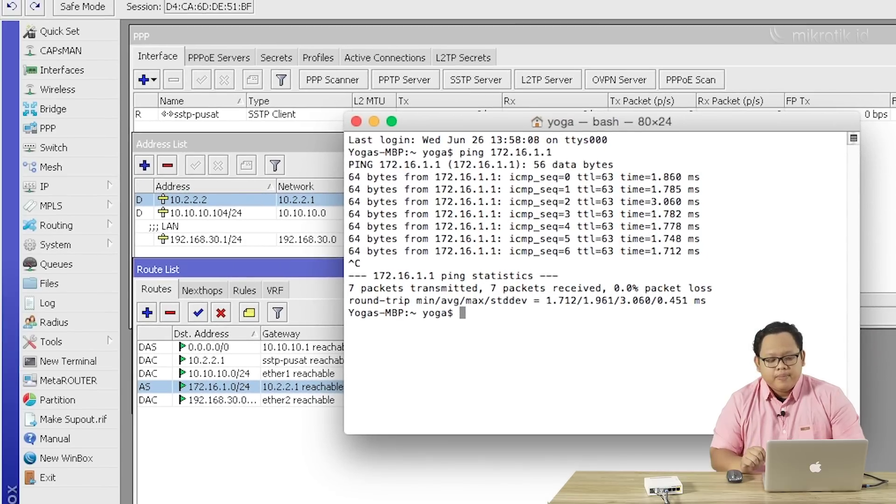
# Close the route and address lists and confirm user1's AES256-CBC session in PPP Active Connections.
pyautogui.click(374, 122)
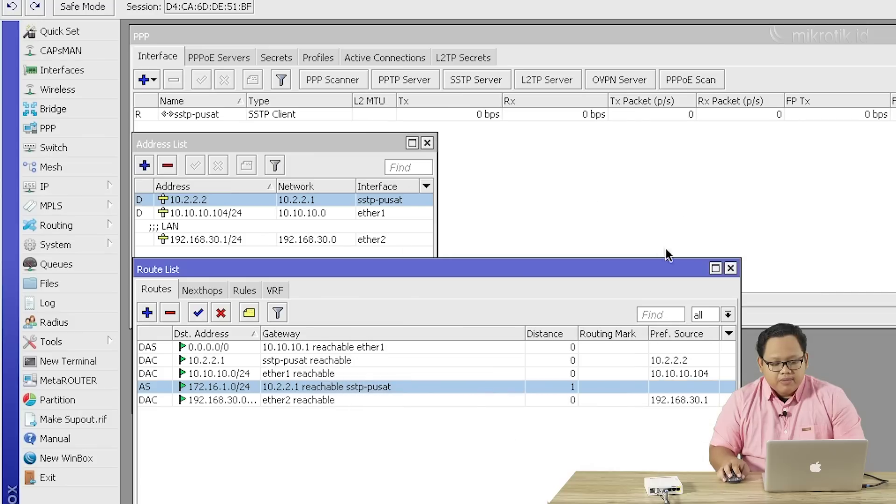
pyautogui.click(730, 269)
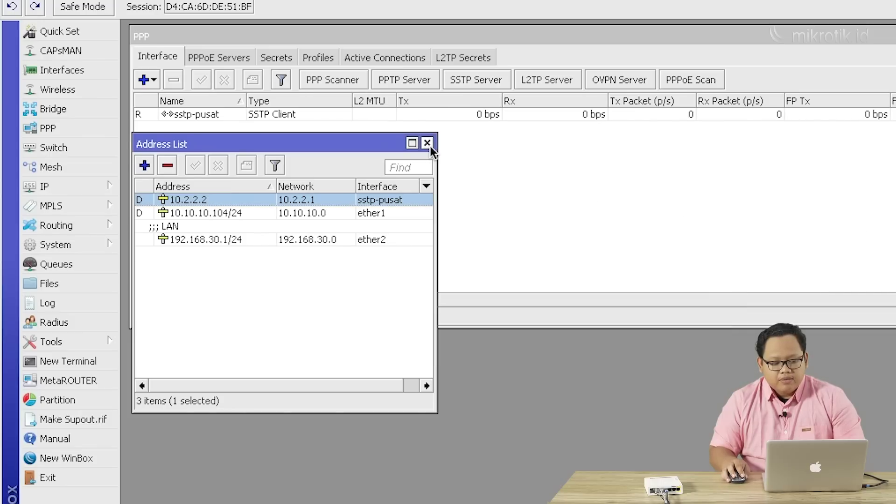
pyautogui.click(428, 143)
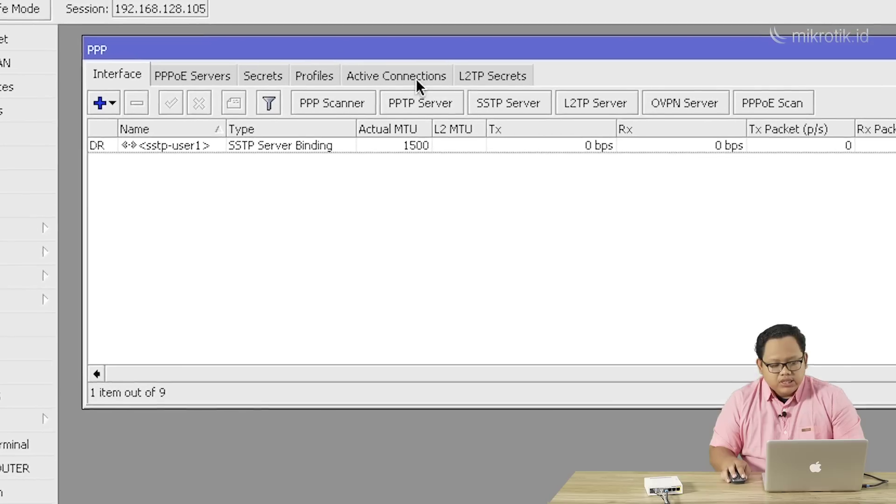
pyautogui.click(412, 65)
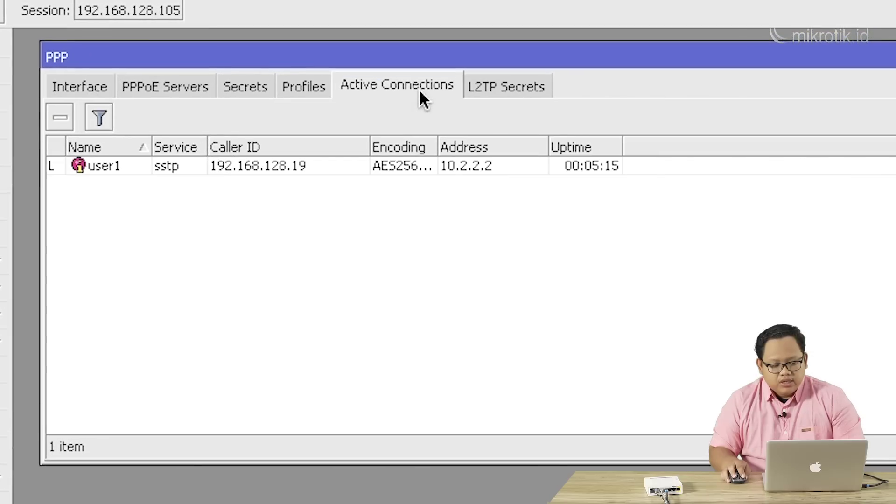
pyautogui.moveTo(433, 148); pyautogui.dragTo(492, 148)
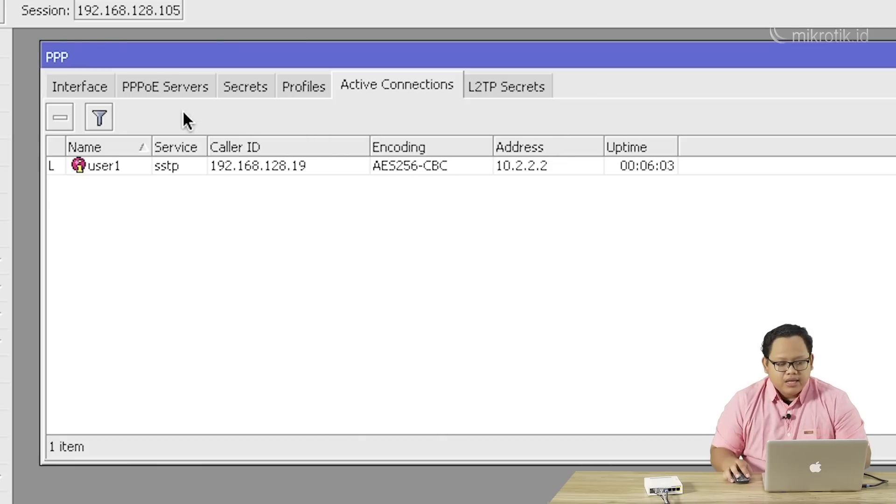
pyautogui.click(92, 91)
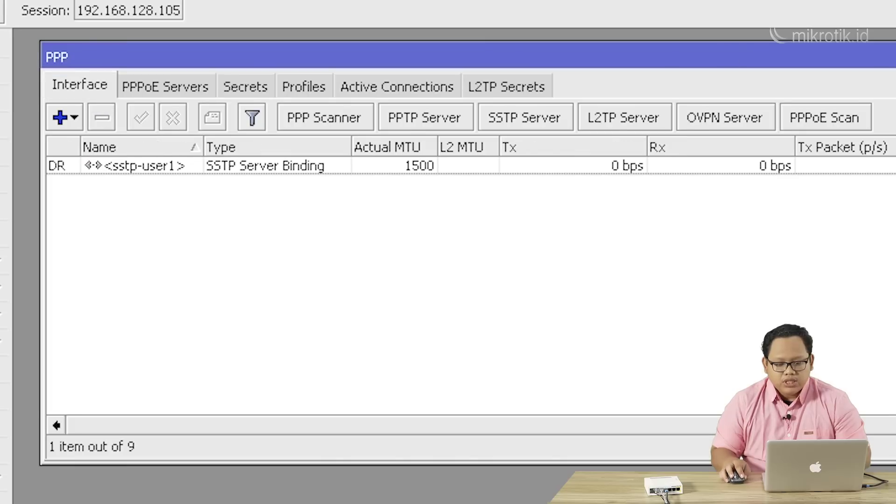
# Close PPP, open System > Certificates, and start a new certificate with default name cert1.
pyautogui.press('Escape')
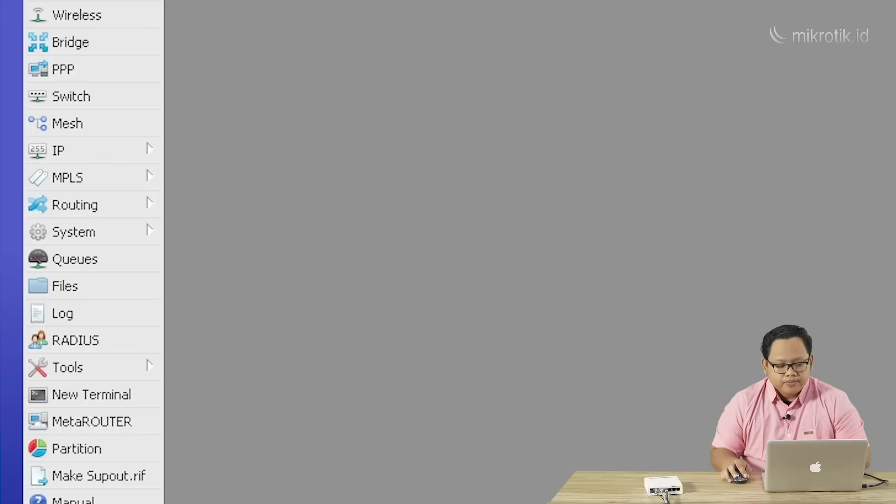
pyautogui.click(145, 232)
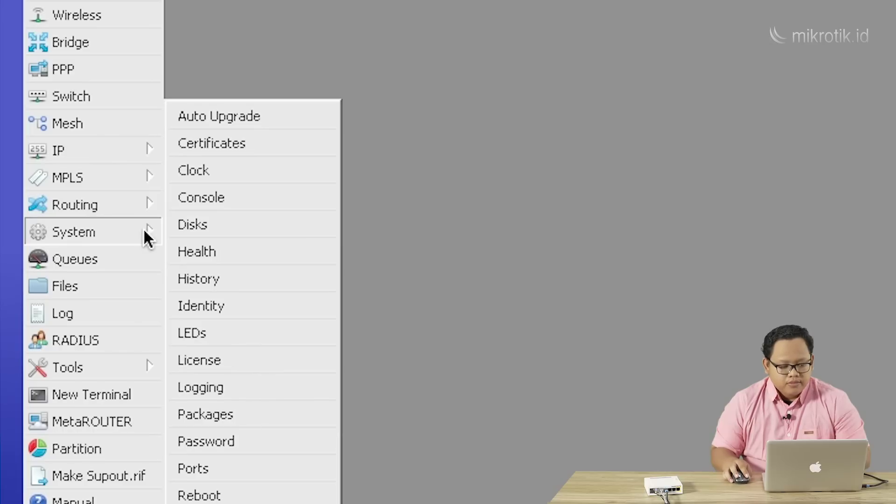
pyautogui.click(224, 141)
pyautogui.moveTo(320, 154); pyautogui.dragTo(162, 73)
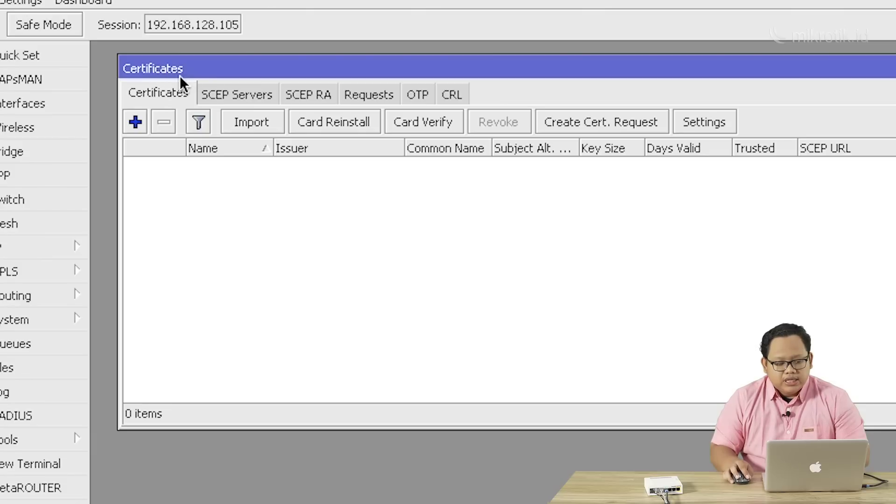
pyautogui.click(135, 120)
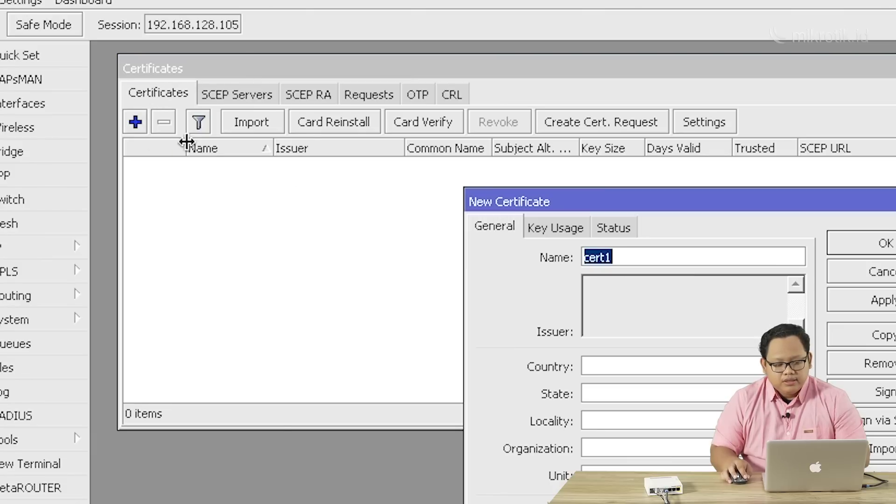
# Name the new certificate CA-Template with subject ID, Yogyakarta, Sleman Citraweb, Technical Support.
pyautogui.moveTo(481, 194); pyautogui.dragTo(299, 82)
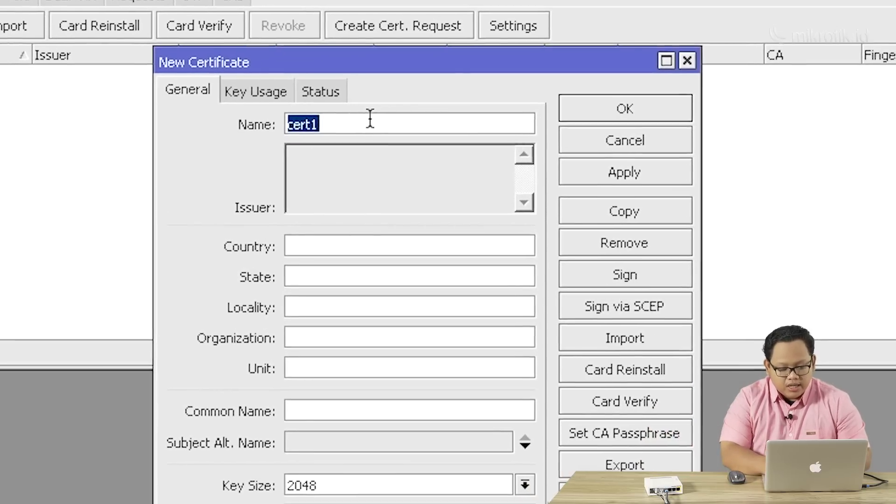
pyautogui.write('C')
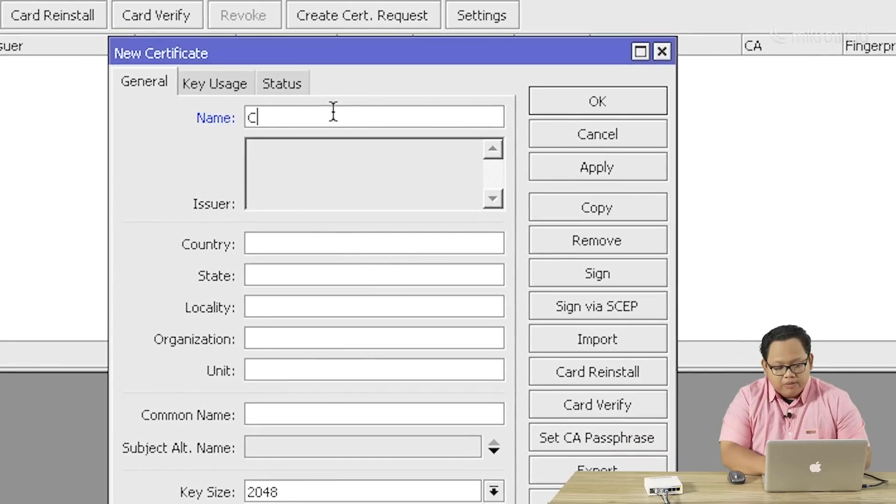
pyautogui.write('A-Te')
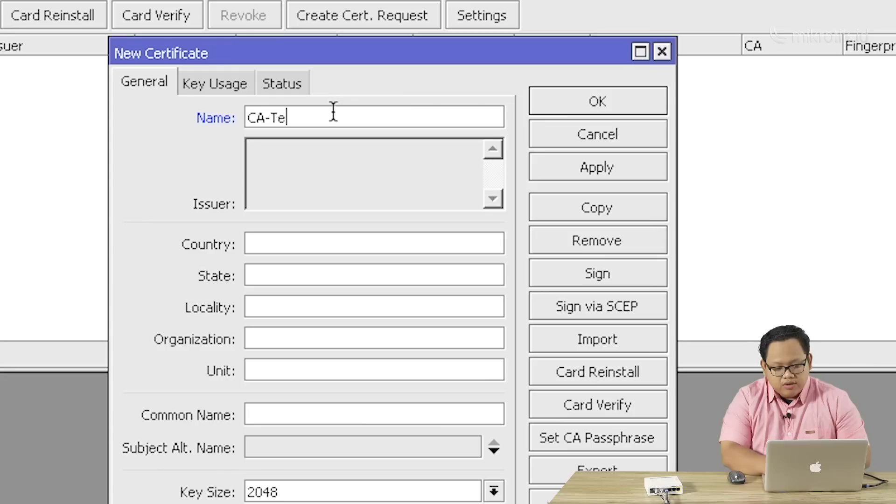
pyautogui.write('mplate')
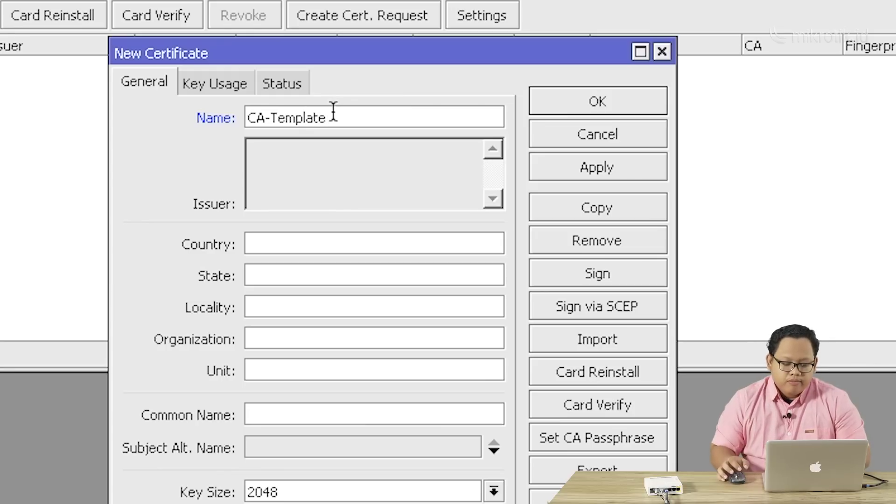
pyautogui.click(294, 245)
pyautogui.write('ID')
pyautogui.press('Tab')
pyautogui.write('Yog')
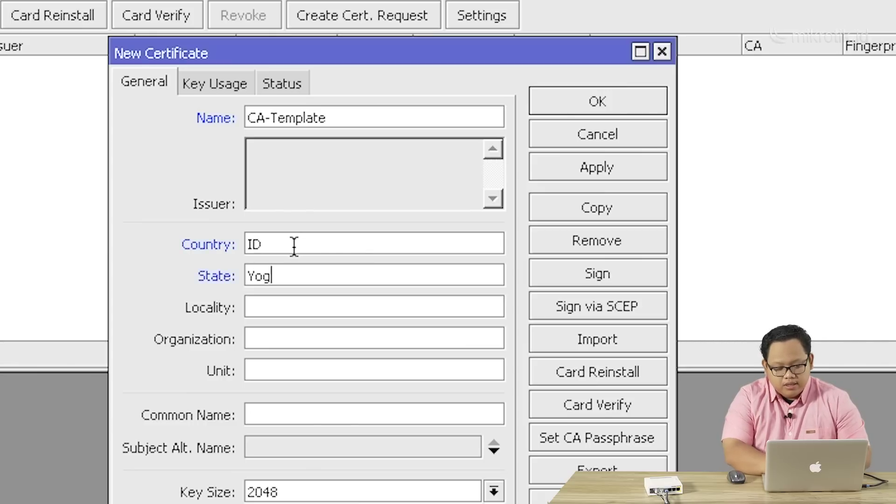
pyautogui.write('yakarta')
pyautogui.press('Tab')
pyautogui.write('Slemab')
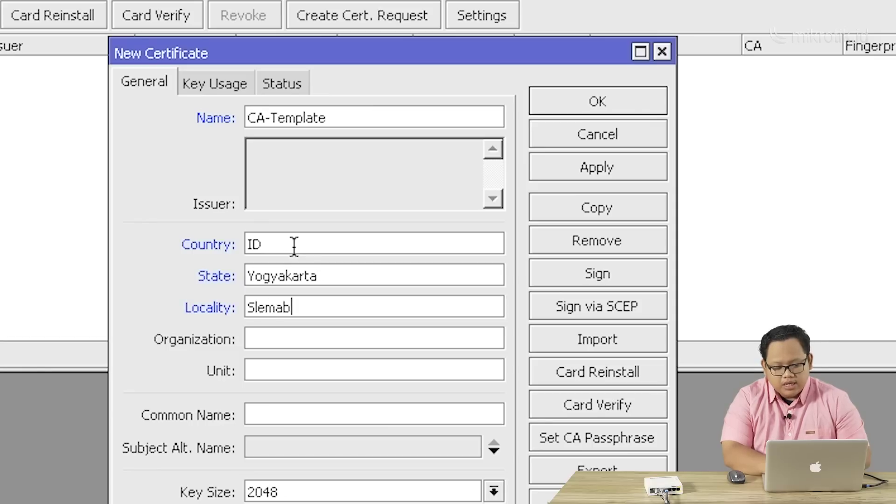
pyautogui.press('BackSpace')
pyautogui.write('n')
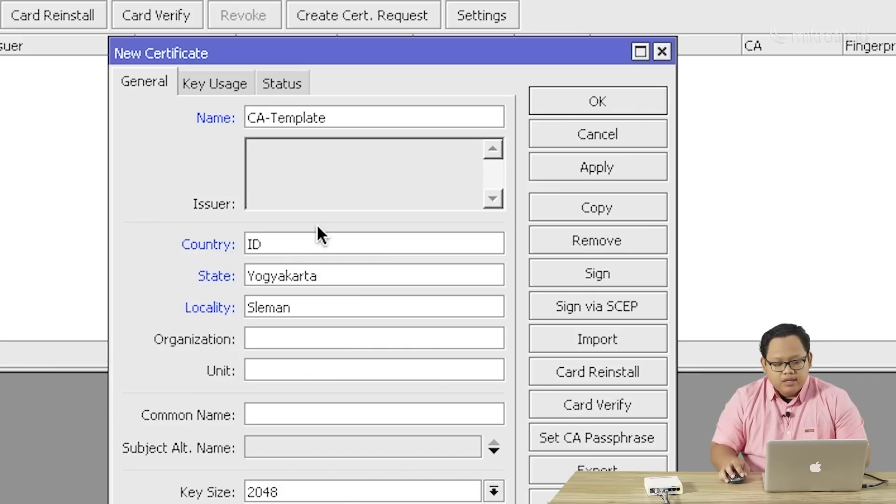
pyautogui.write('Citraweb')
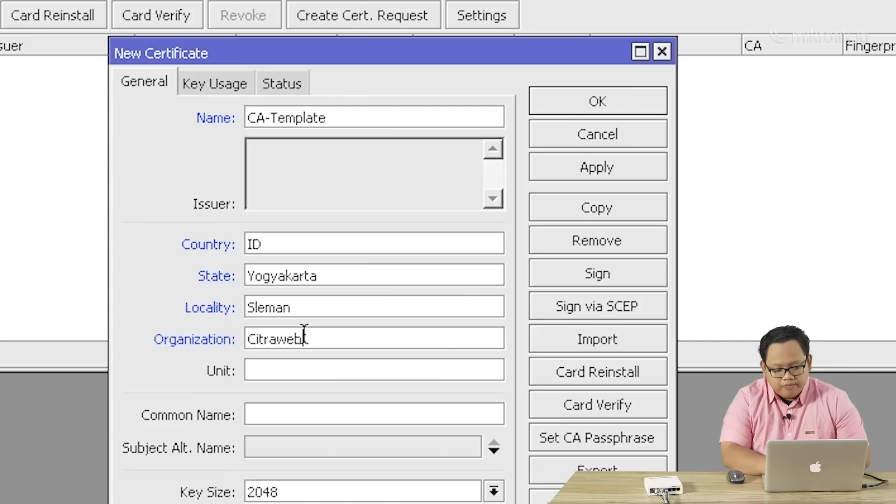
pyautogui.press('Tab')
pyautogui.write('Technical Support')
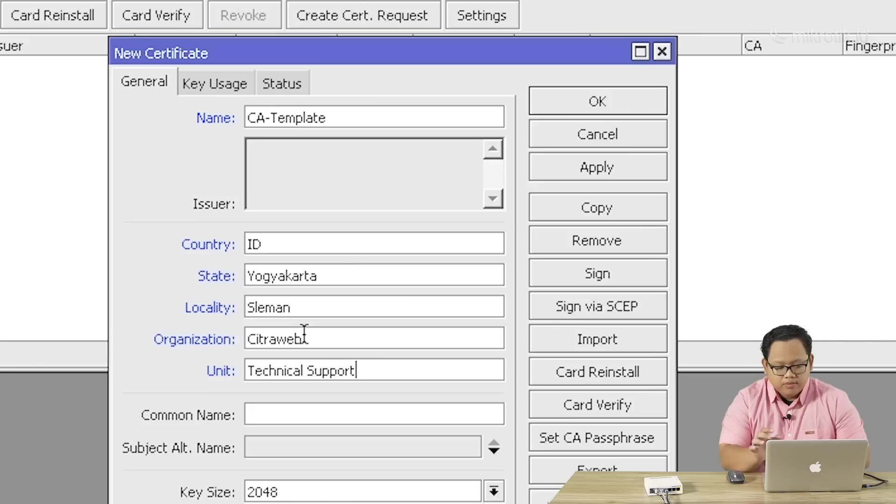
# Give CA-Template common name 192.168.128.105 and an IP Subject Alt. Name, then apply and save.
pyautogui.click(298, 418)
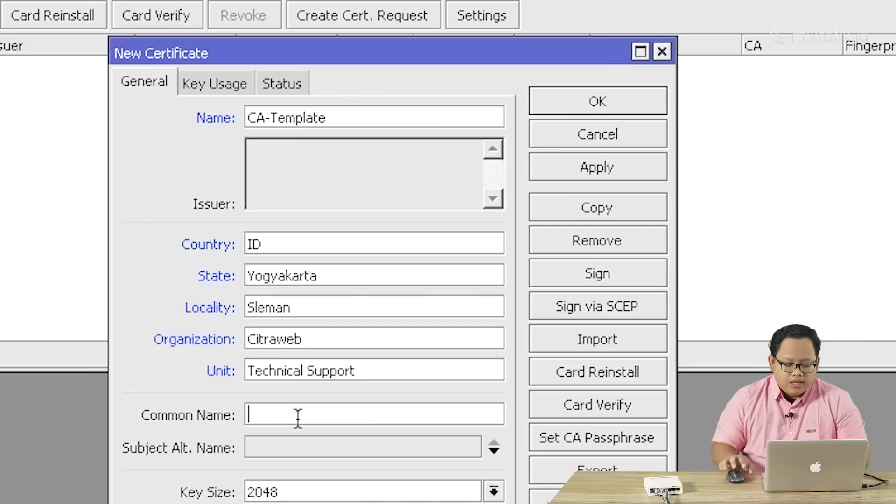
pyautogui.write('192.168.')
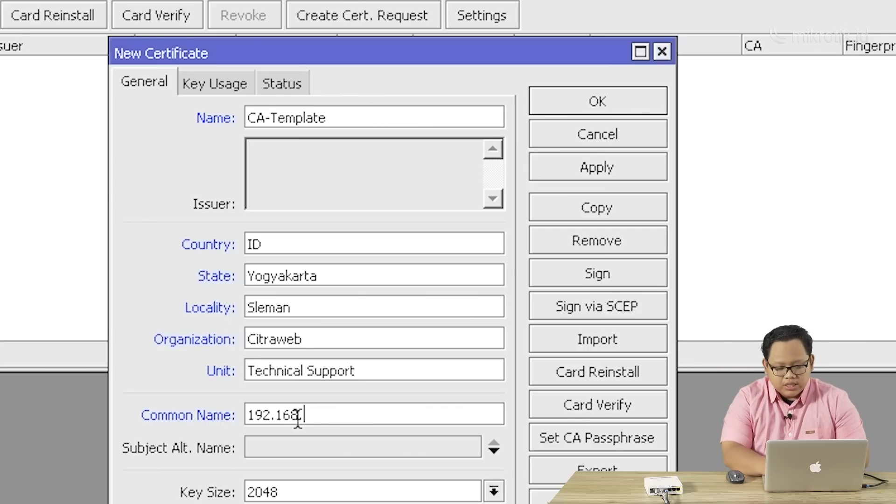
pyautogui.write('128.105')
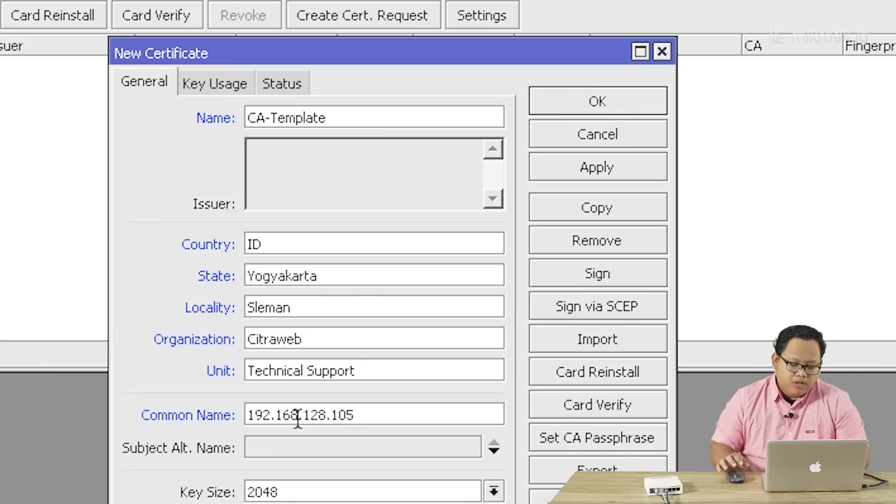
pyautogui.click(319, 447)
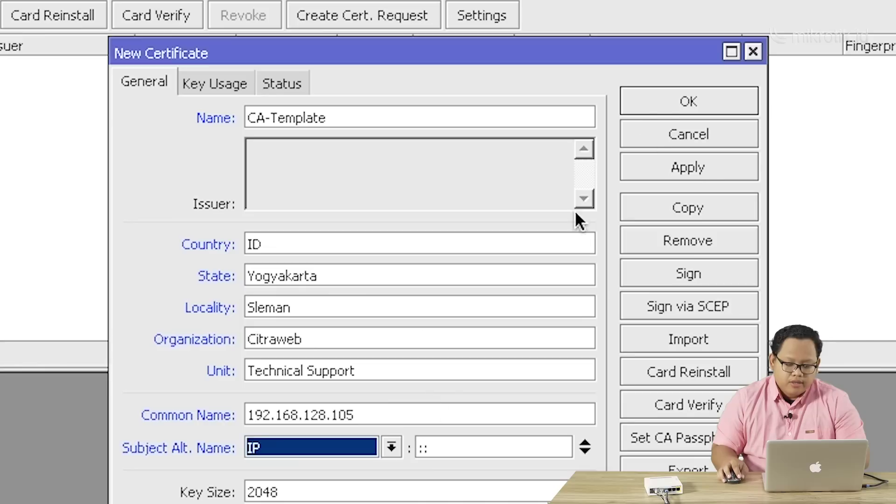
pyautogui.click(668, 164)
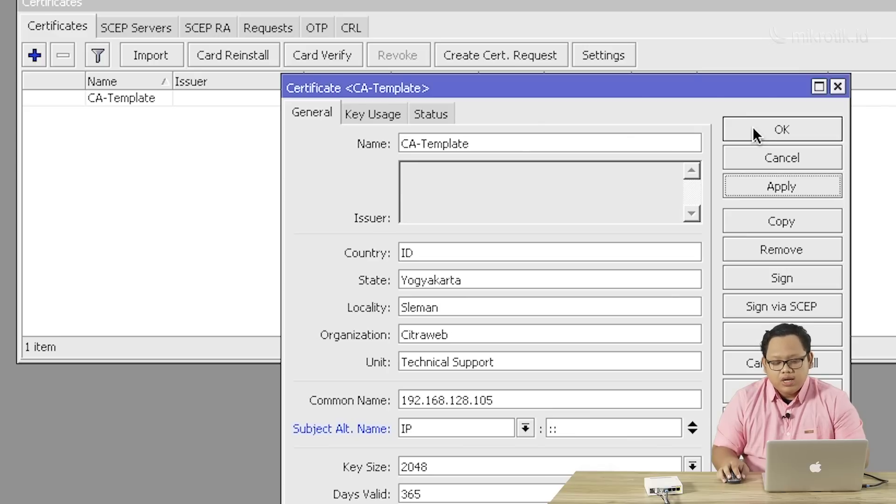
pyautogui.click(753, 127)
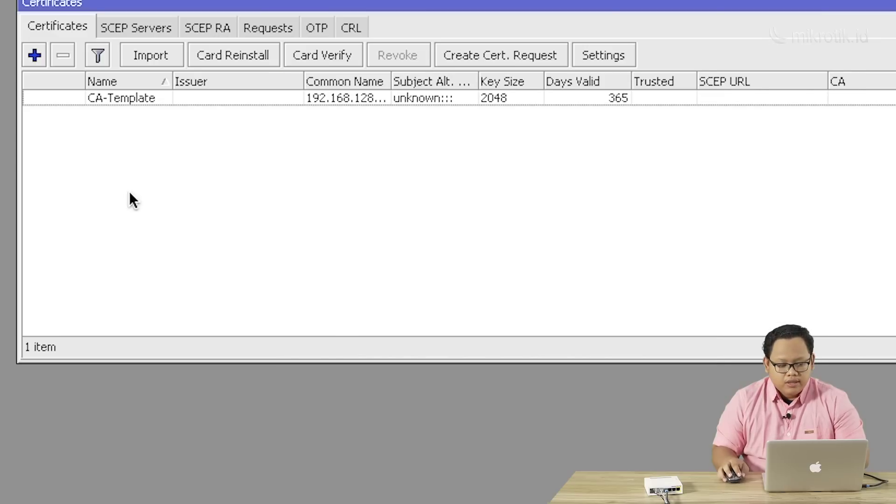
# Add a new certificate named Server-Template in place of the default cert1.
pyautogui.click(34, 56)
pyautogui.moveTo(391, 88); pyautogui.dragTo(398, 113)
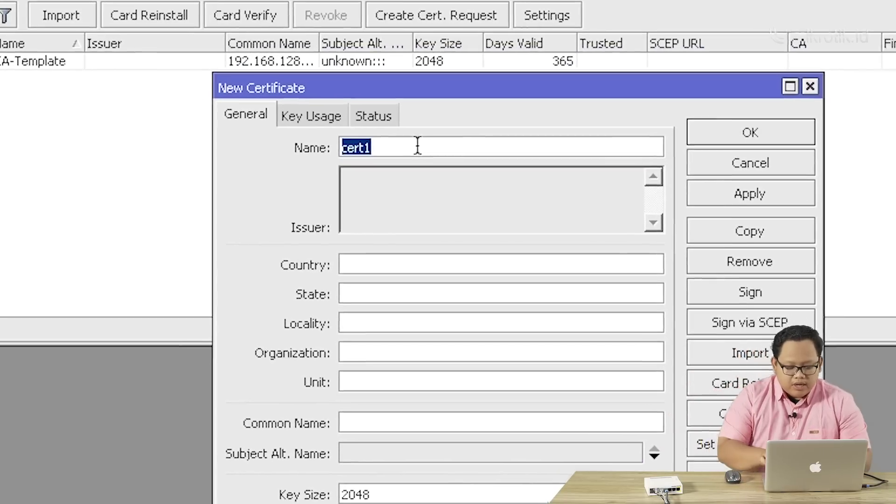
pyautogui.press('BackSpace')
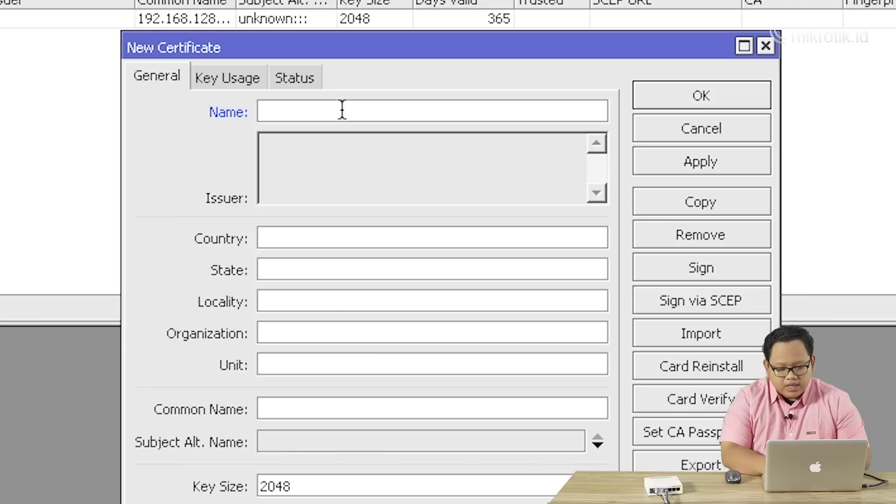
pyautogui.write('Server-Template')
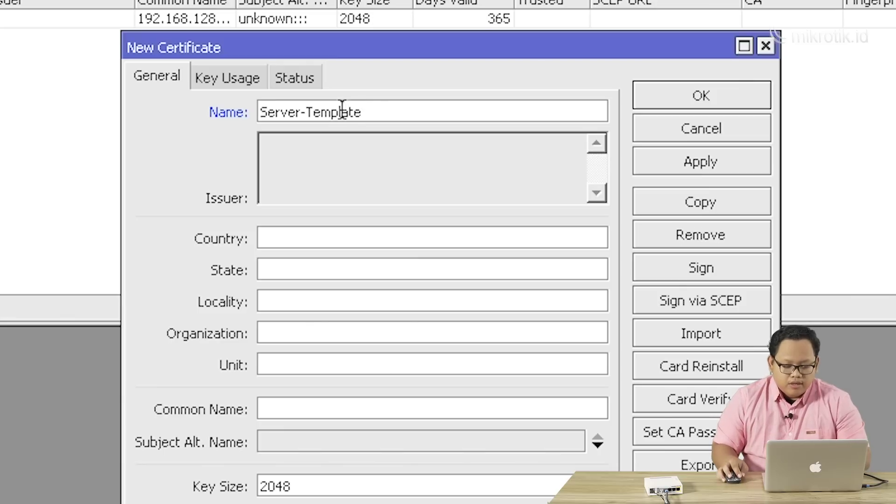
# Fill Server-Template's subject: ID, Yogyakarta, Sleman, Citraweb, Technical Support.
pyautogui.click(302, 238)
pyautogui.write('ID')
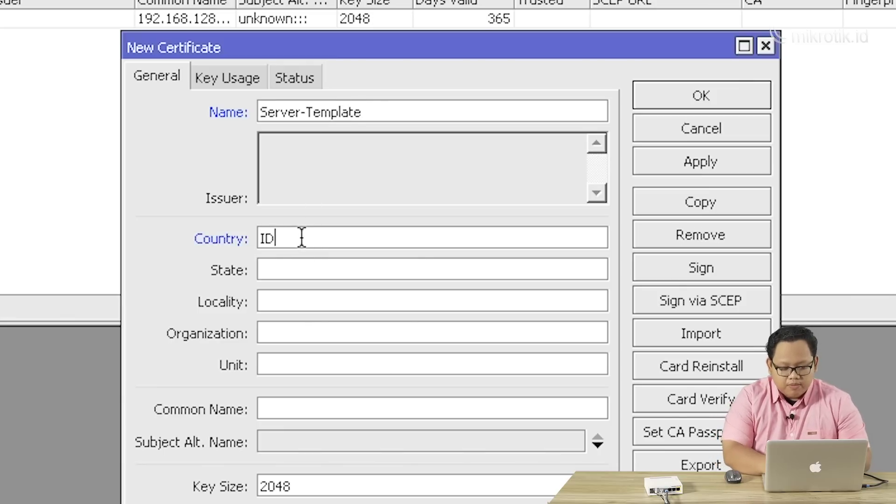
pyautogui.write('Yogyakarta')
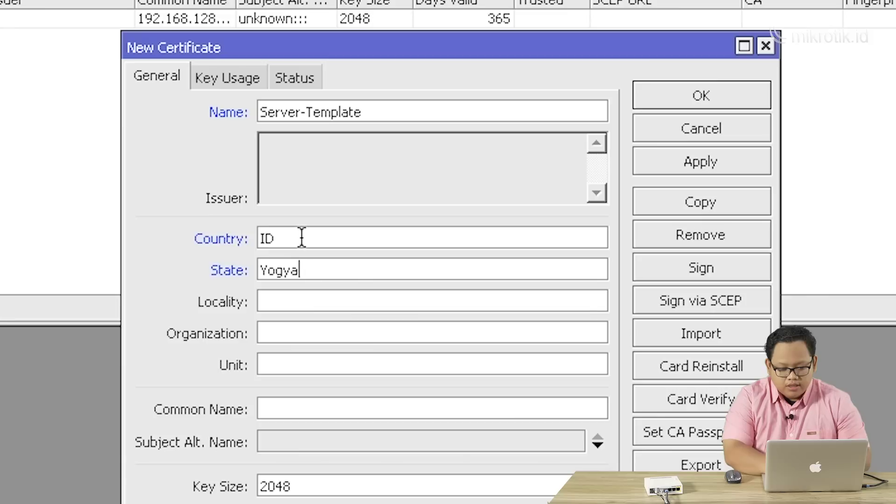
pyautogui.press('Tab')
pyautogui.write('Sleman')
pyautogui.press('Tab')
pyautogui.write('Citraawe')
pyautogui.press('BackSpace')
pyautogui.press('BackSpace')
pyautogui.press('BackSpace')
pyautogui.write('web')
pyautogui.press('Tab')
pyautogui.write('Technia')
pyautogui.press('BackSpace')
pyautogui.write('cal Support')
# Set common name server with an IP Subject Alt. Name and save the certificate.
pyautogui.click(294, 401)
pyautogui.write('serv')
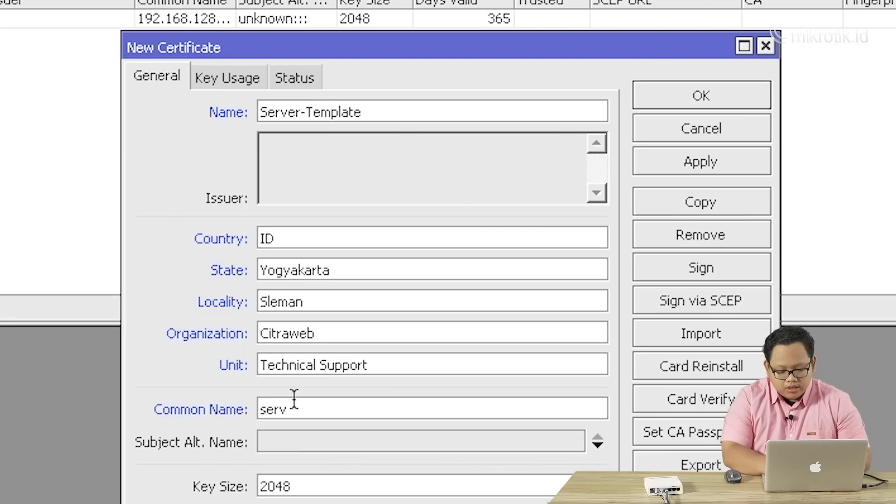
pyautogui.write('er')
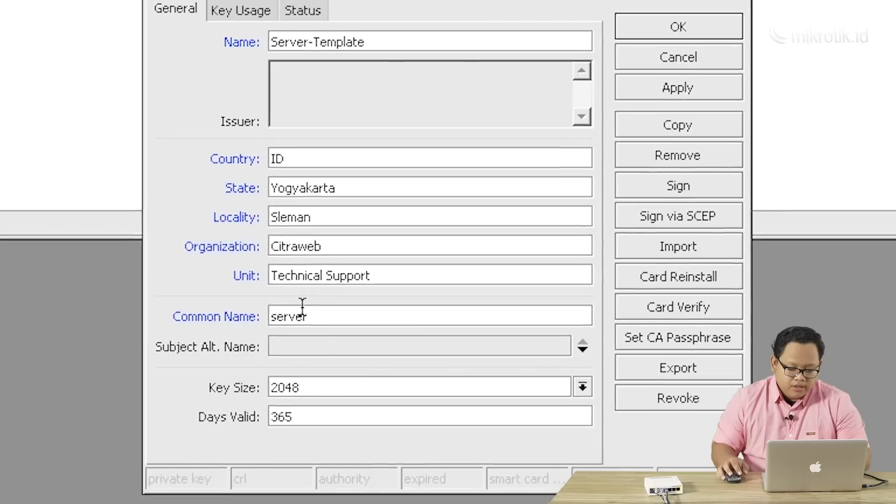
pyautogui.click(303, 442)
pyautogui.click(648, 2)
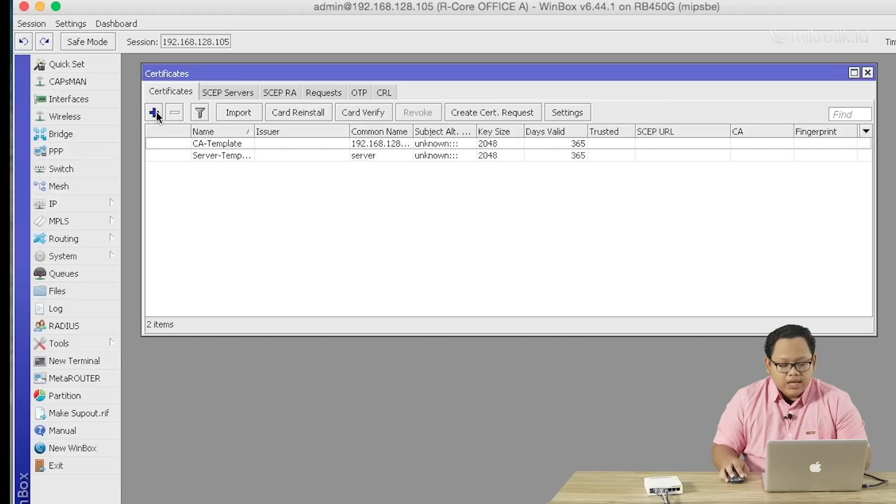
# Add a Client-Template certificate with subject ID, Yogyakarta, Sleman, Citraweb, Technical Support.
pyautogui.click(158, 117)
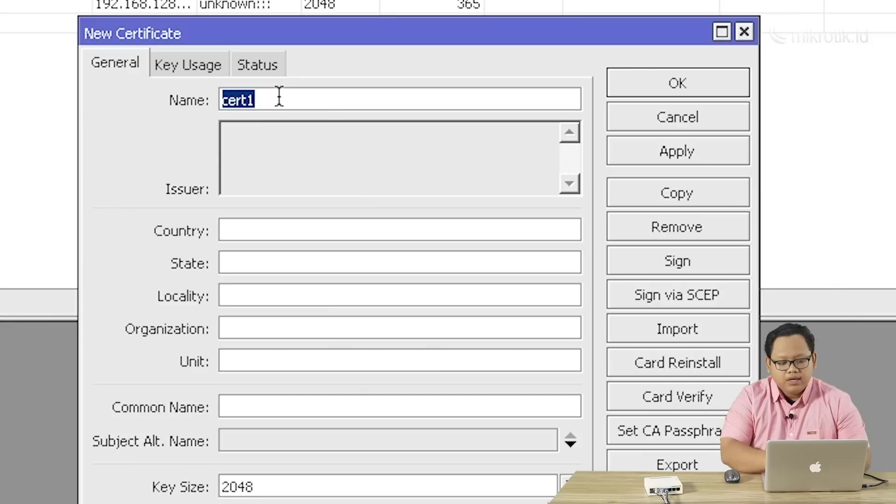
pyautogui.write('Client-Template')
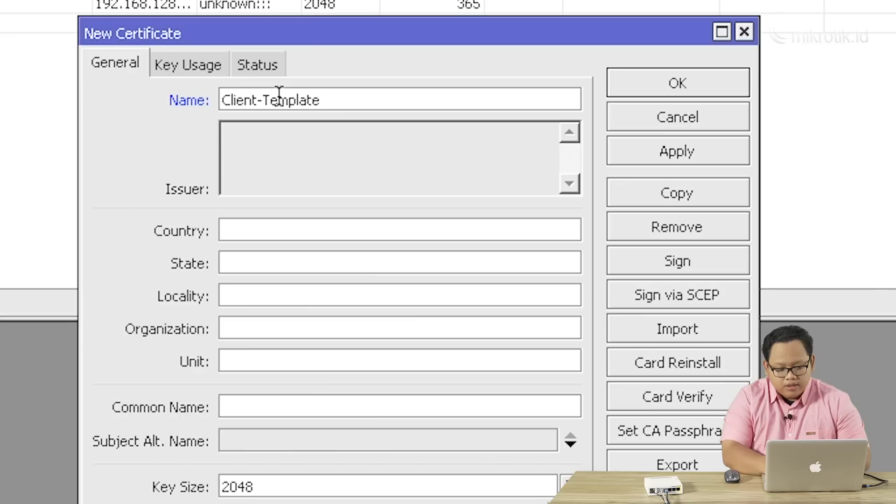
pyautogui.write('ID')
pyautogui.press('Tab')
pyautogui.write('Yogyakarta')
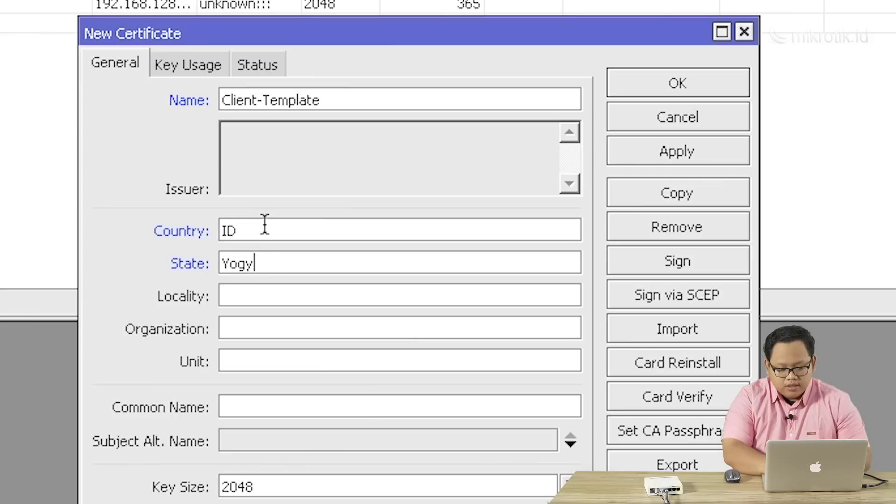
pyautogui.press('Tab')
pyautogui.write('Sleman')
pyautogui.press('Tab')
pyautogui.write('CItraw')
pyautogui.press('BackSpace')
pyautogui.press('BackSpace')
pyautogui.press('BackSpace')
pyautogui.press('BackSpace')
pyautogui.press('BackSpace')
pyautogui.write('i')
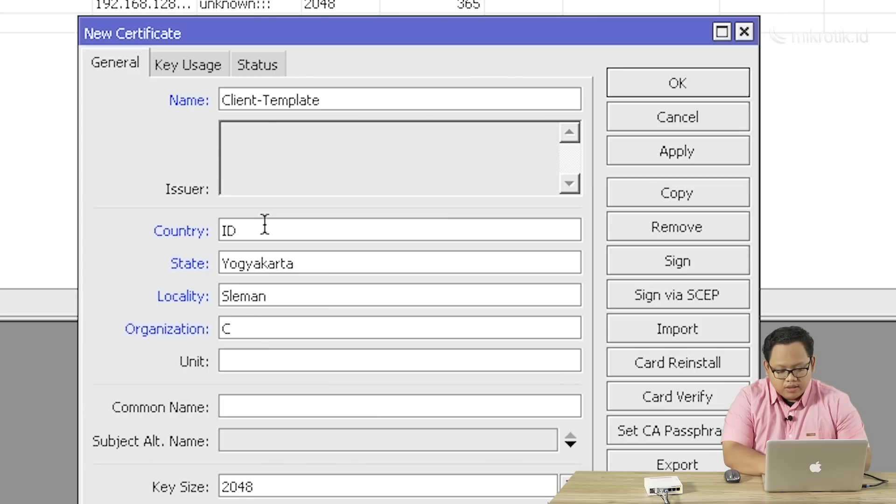
pyautogui.write('itraweb')
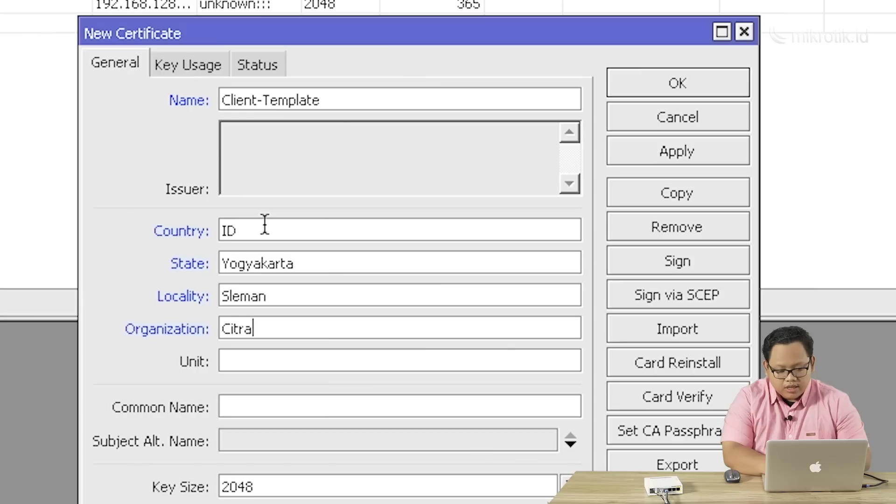
pyautogui.press('Tab')
pyautogui.write('Te')
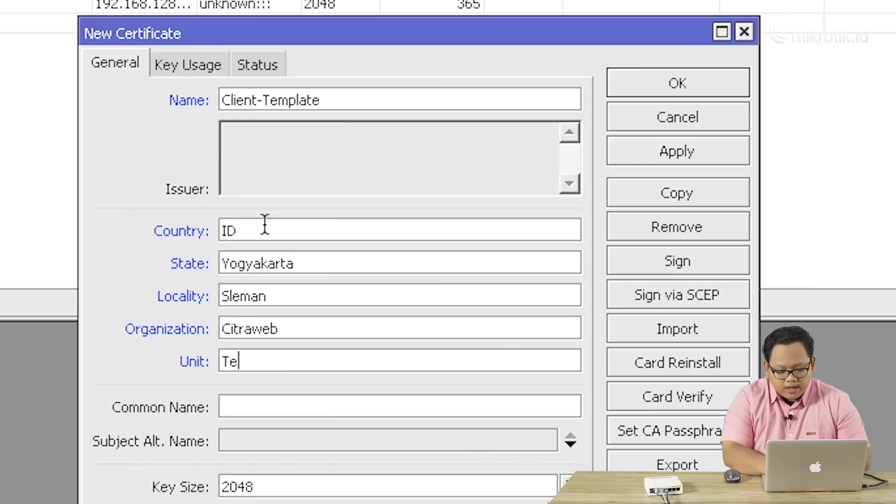
pyautogui.write('chnical Support')
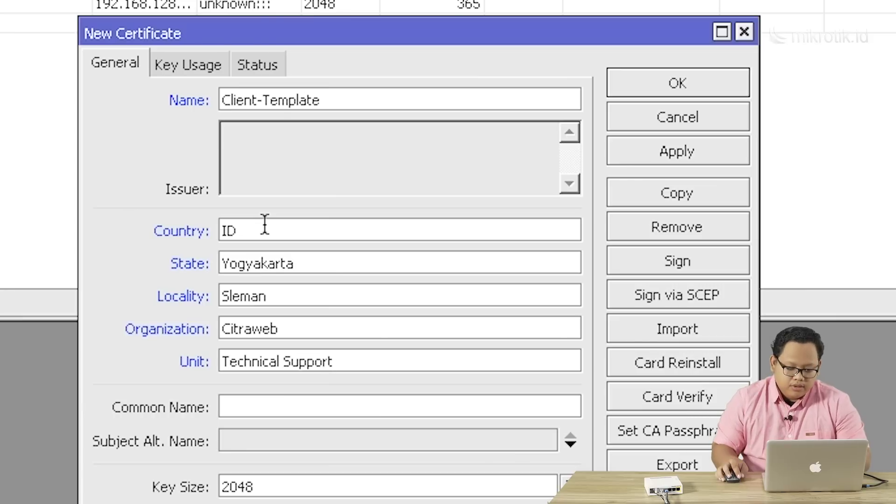
# Set common name client with an IP Subject Alt. Name and save the certificate.
pyautogui.click(273, 398)
pyautogui.write('client')
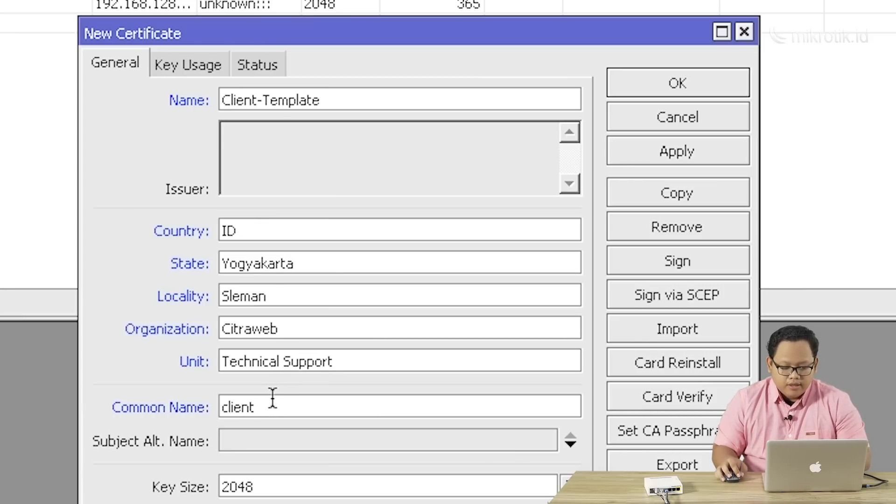
pyautogui.click(283, 443)
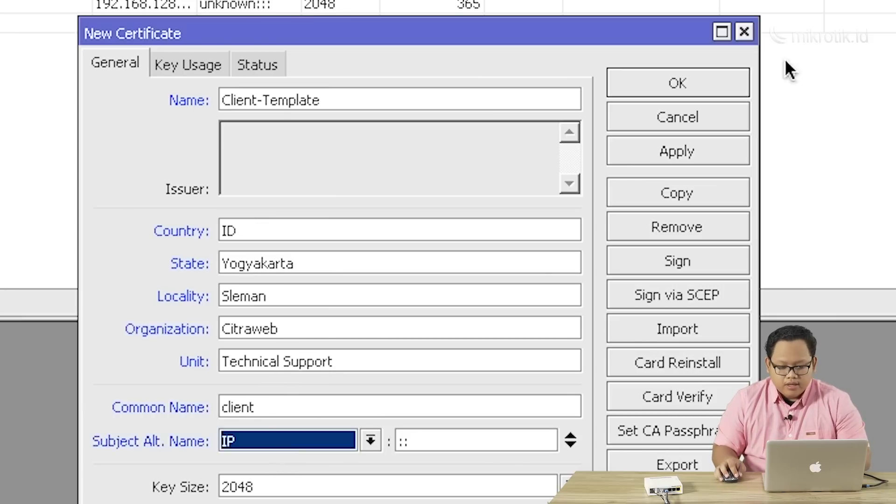
pyautogui.click(718, 82)
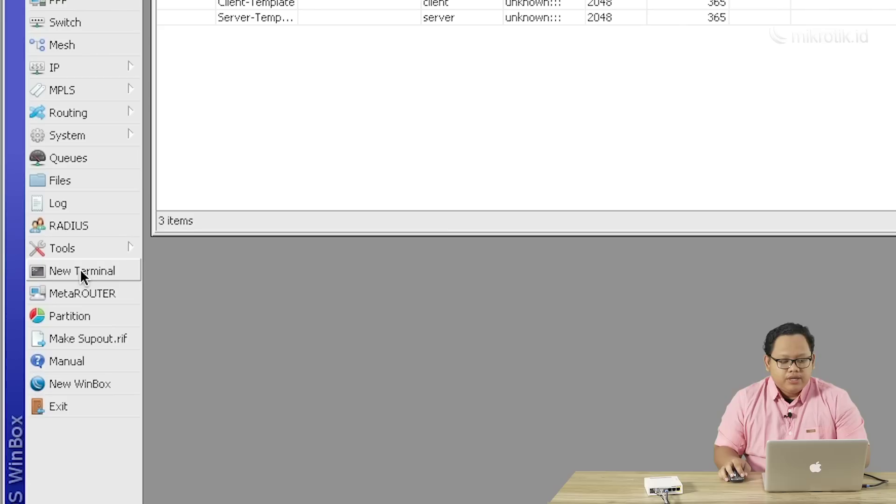
# In a new Terminal, enter 'certificate sign CA-Template ca-crl-host=192.168.128.105 name=myCA'.
pyautogui.click(53, 325)
pyautogui.moveTo(260, 53); pyautogui.dragTo(248, 45)
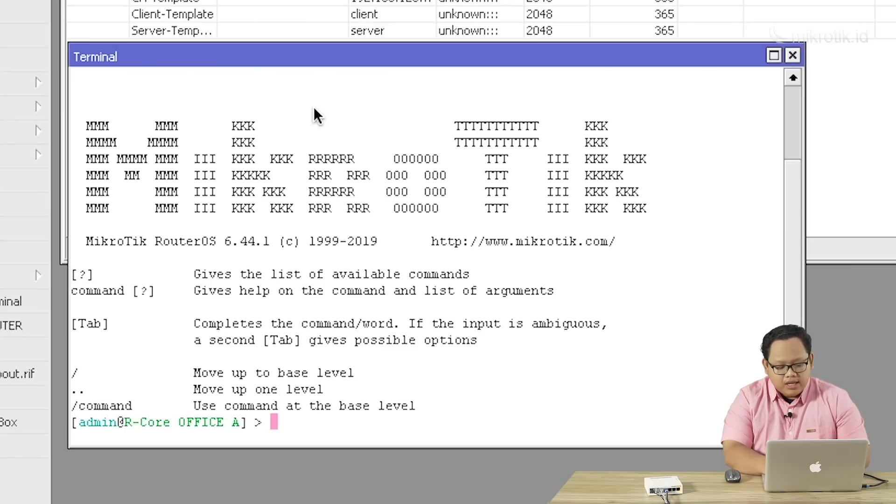
pyautogui.write('cer')
pyautogui.press('Tab')
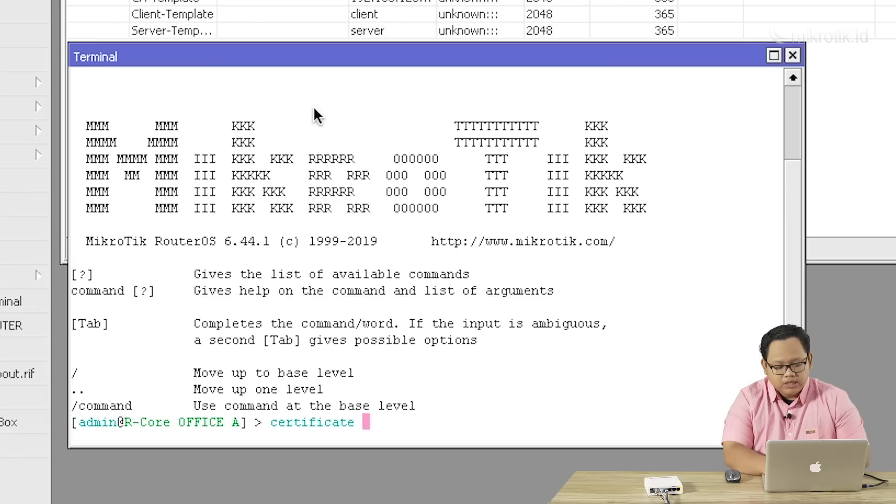
pyautogui.write('sign')
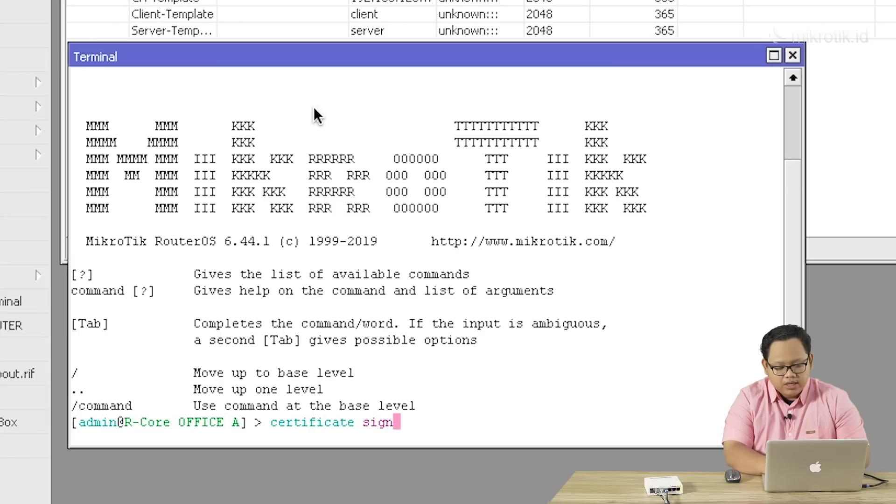
pyautogui.press('Tab')
pyautogui.press('Tab')
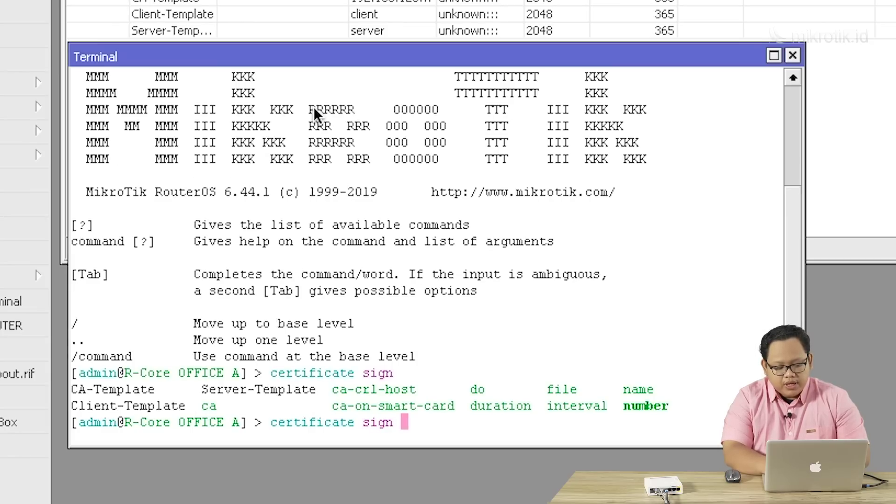
pyautogui.write('CA')
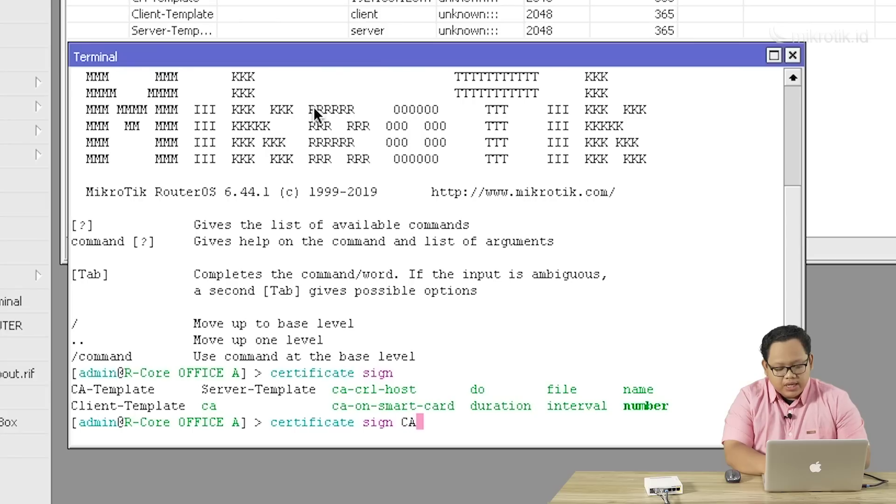
pyautogui.write('-Tem')
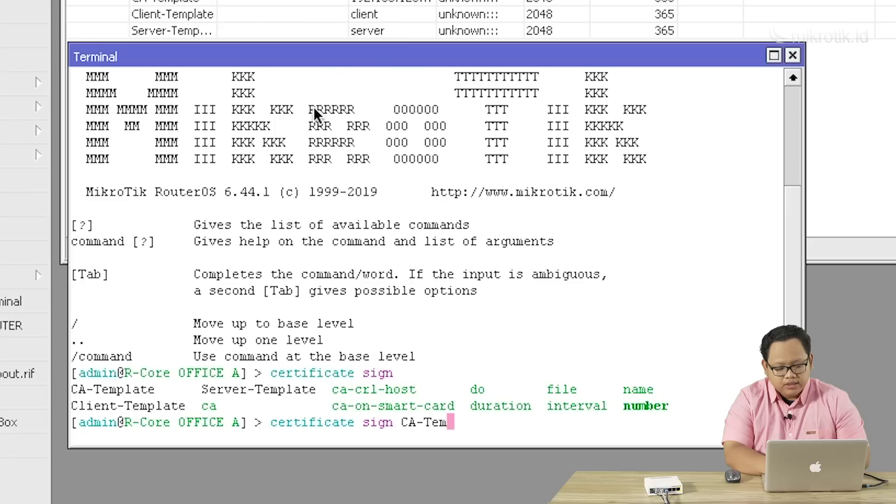
pyautogui.press('Tab')
pyautogui.write('ca-c')
pyautogui.press('Tab')
pyautogui.write('192.168.128.10')
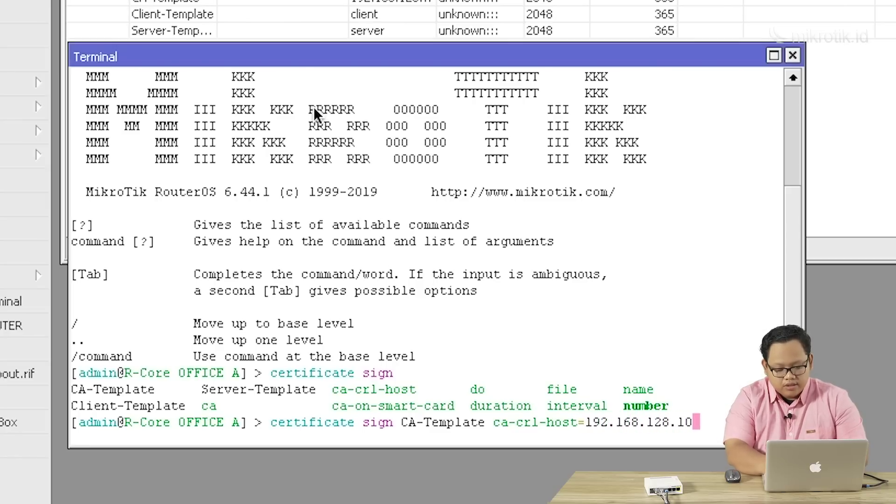
pyautogui.write('5 na')
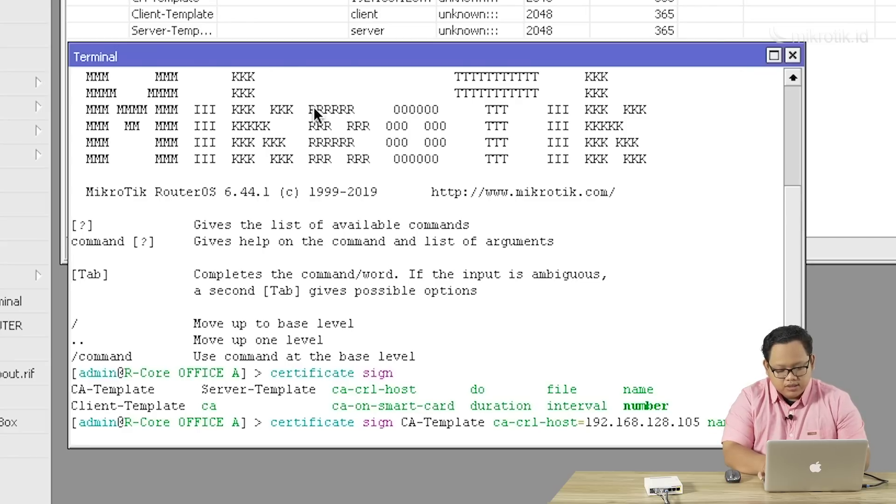
pyautogui.write('me=myC')
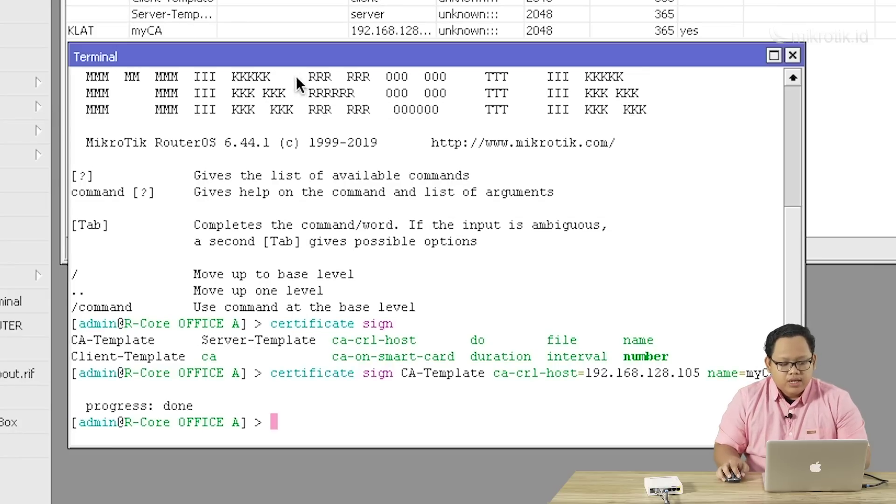
pyautogui.moveTo(292, 58); pyautogui.dragTo(291, 75)
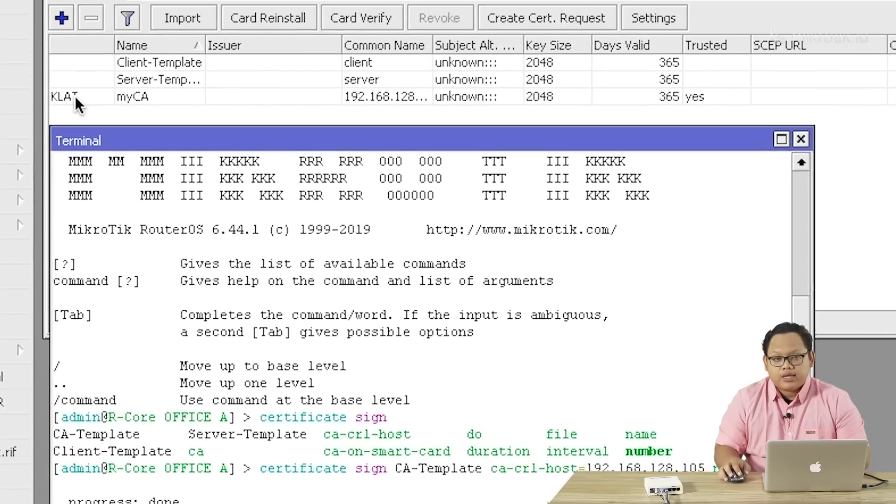
pyautogui.moveTo(74, 96)
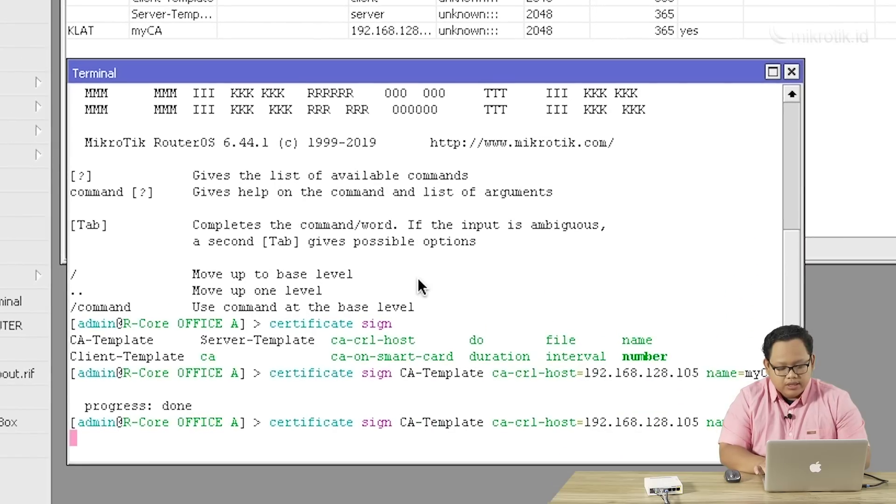
# Run 'certificate sign Server-Template ca=myCa name=server', which fails on the miscased CA name.
pyautogui.press('Down')
pyautogui.write('certi')
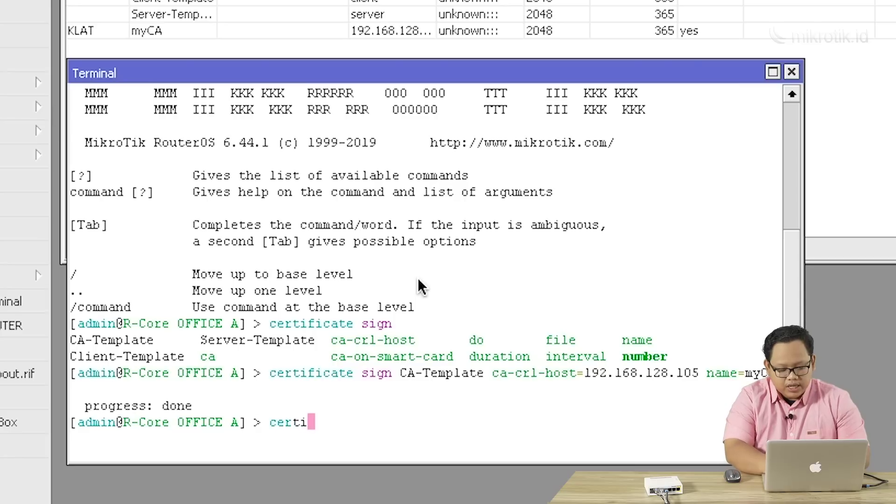
pyautogui.press('Tab')
pyautogui.write('sig')
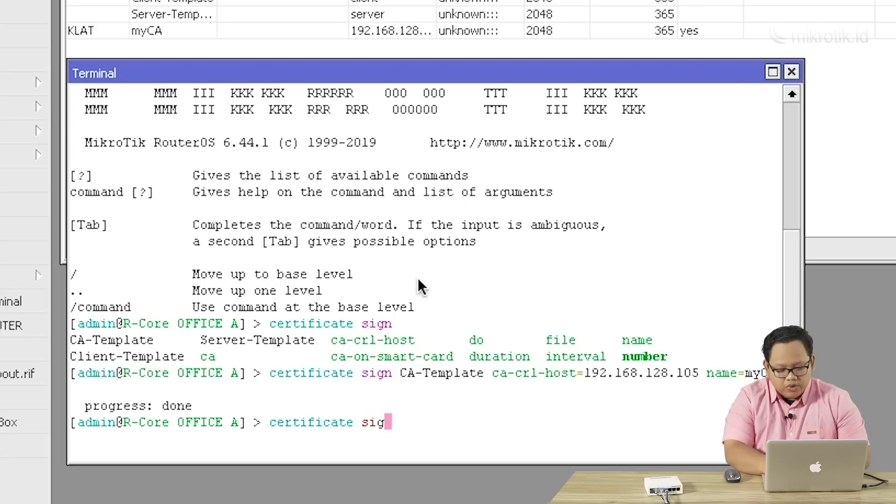
pyautogui.write('n Server')
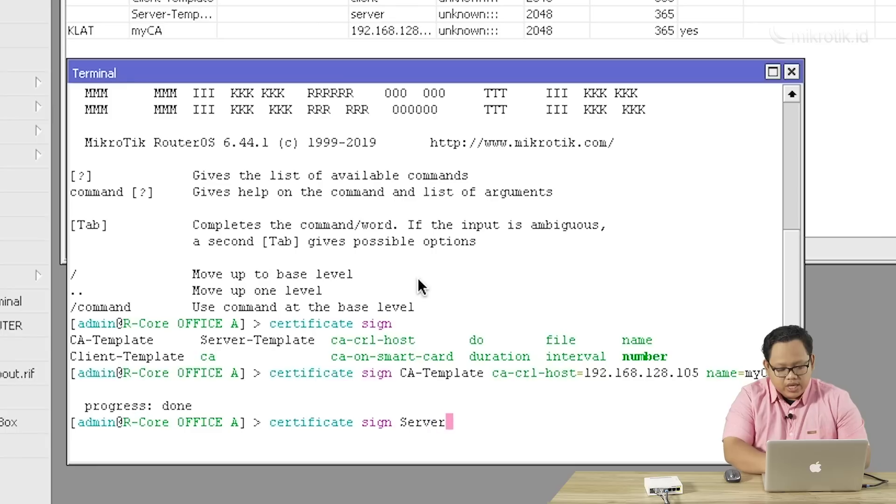
pyautogui.press('Tab')
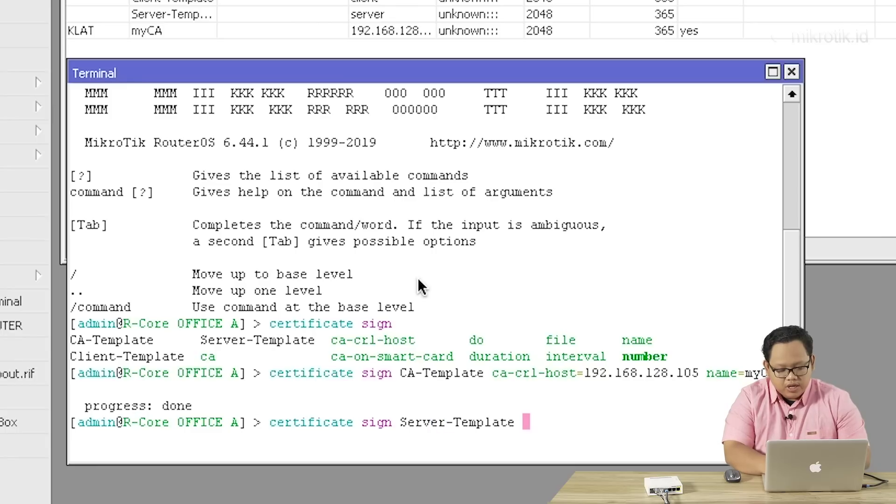
pyautogui.write('ca')
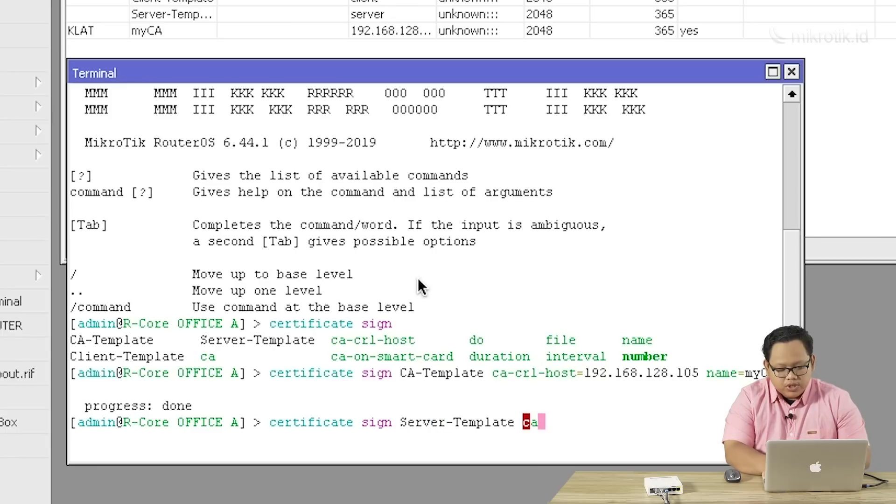
pyautogui.write('=')
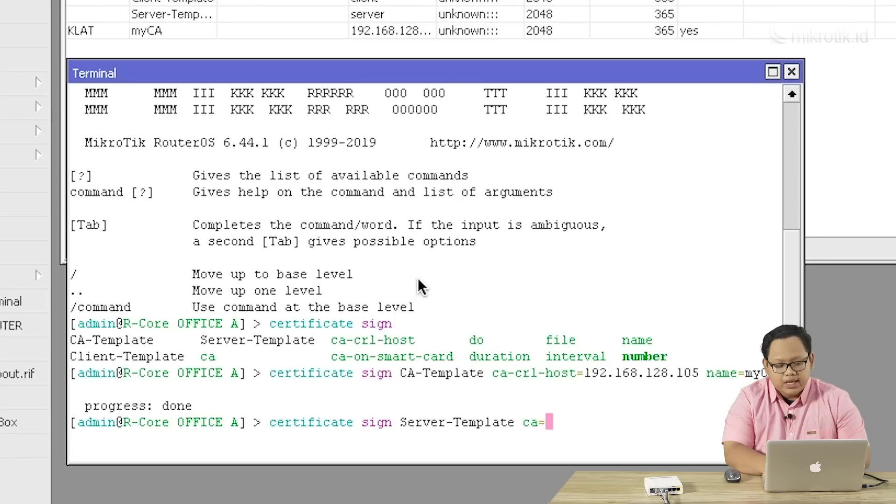
pyautogui.write('myC')
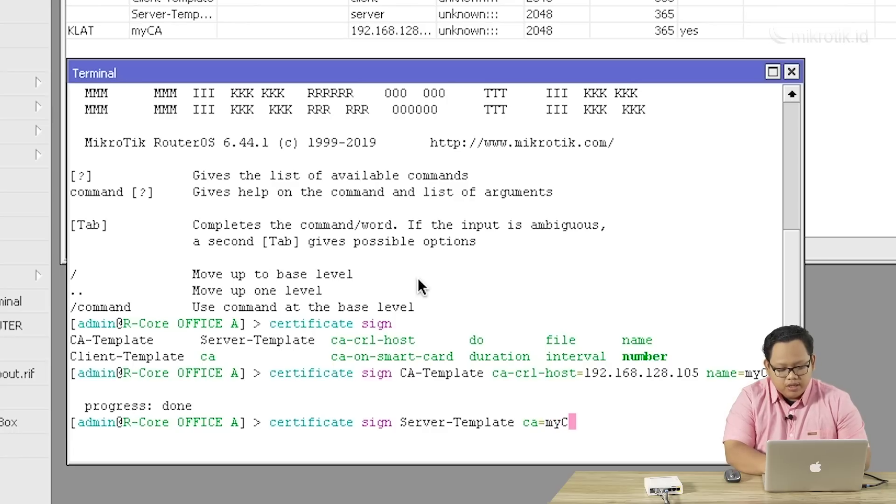
pyautogui.write('a name=server')
pyautogui.press('Return')
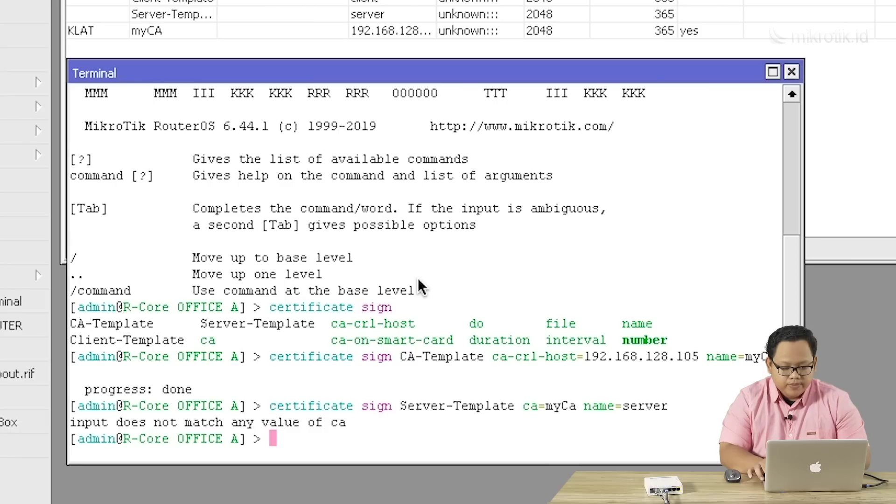
# Recall the failed command, correct myCa to myCA, and run it again.
pyautogui.press('Up')
pyautogui.press('Left')
pyautogui.press('Left')
pyautogui.press('Left')
pyautogui.press('Left')
pyautogui.press('Left')
pyautogui.press('Left')
pyautogui.press('Left')
pyautogui.press('Left')
pyautogui.press('Left')
pyautogui.press('Left')
pyautogui.press('Left')
pyautogui.press('Left')
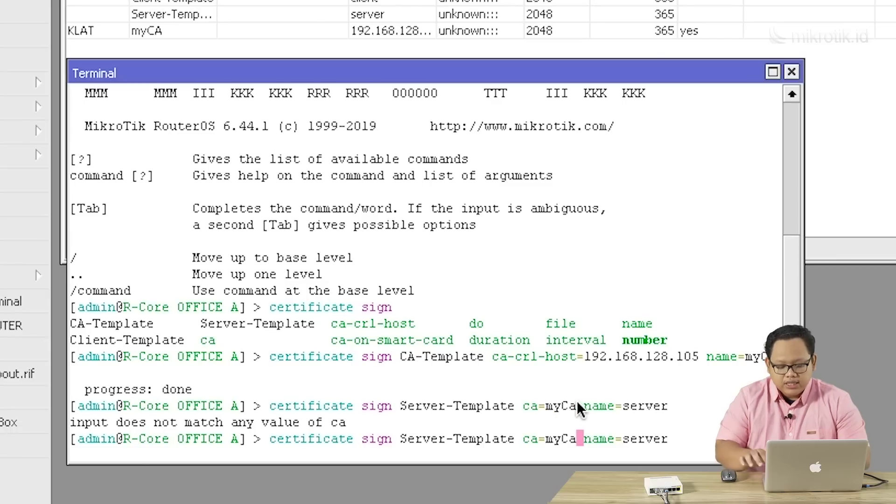
pyautogui.press('BackSpace')
pyautogui.write('A')
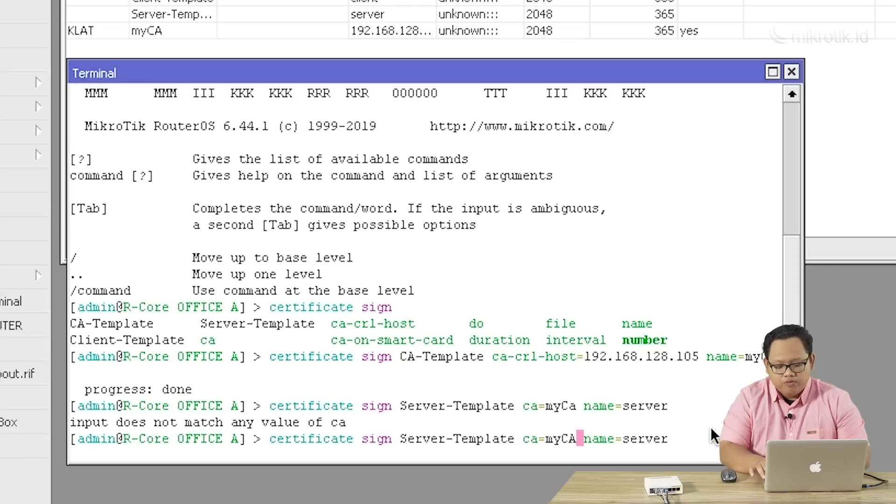
pyautogui.press('Return')
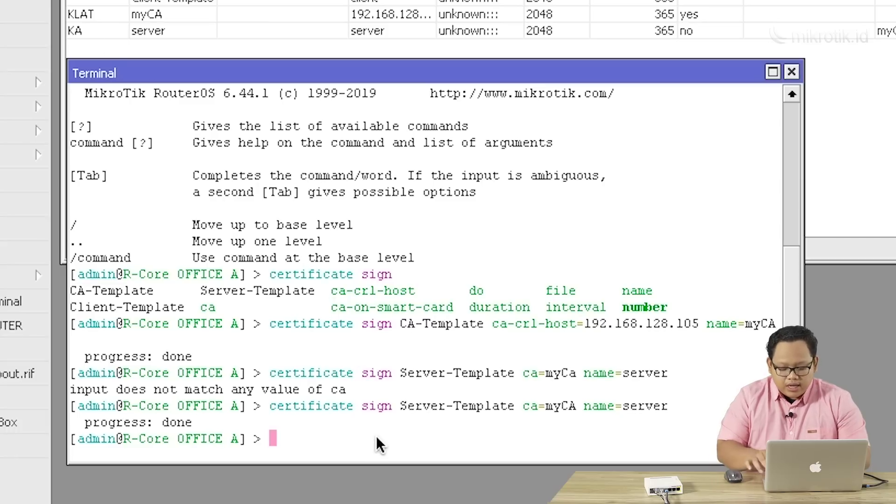
# Run 'certificate sign Client-Template ca=myCA name=client' in the Terminal.
pyautogui.write('certi')
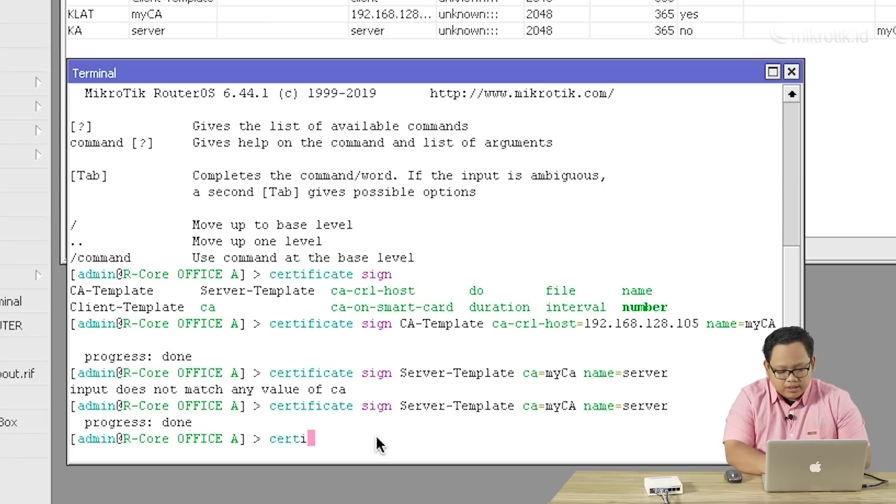
pyautogui.write('ficate sign')
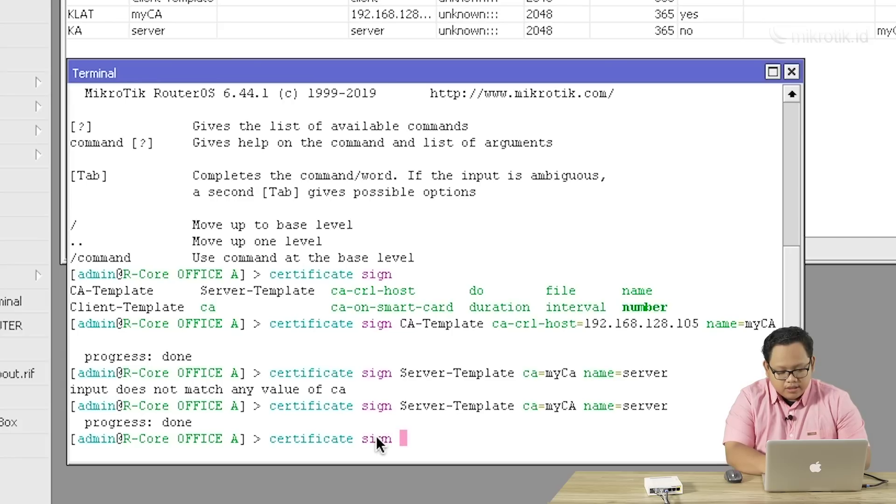
pyautogui.write(' Clie')
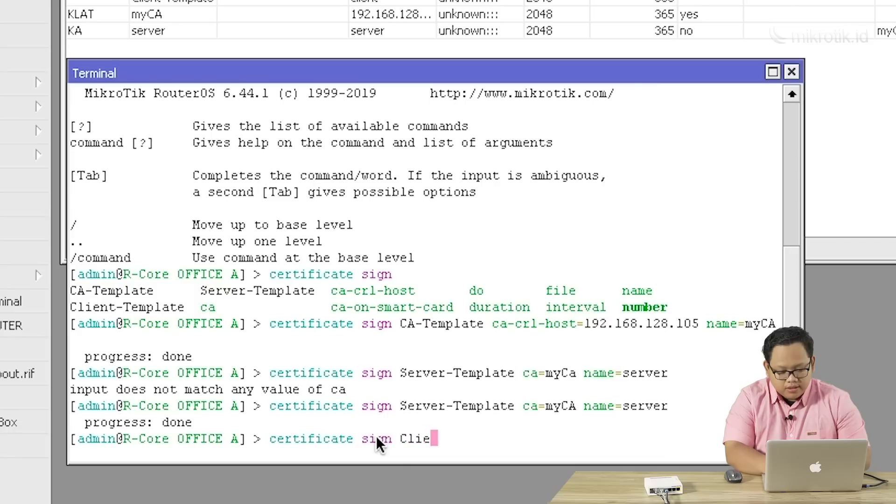
pyautogui.press('Tab')
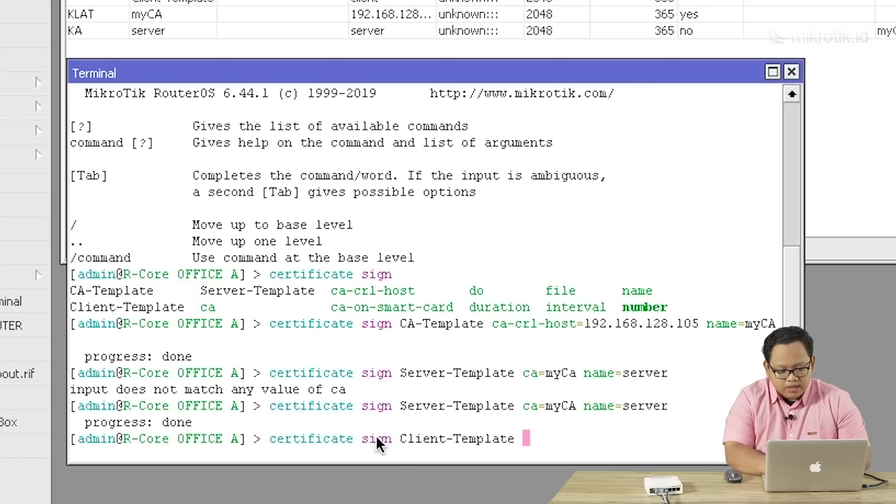
pyautogui.write('ca=')
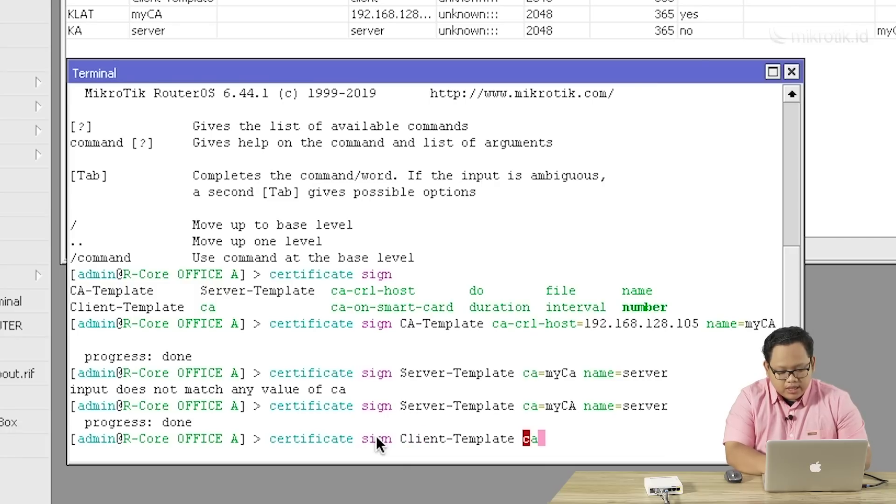
pyautogui.press('Tab')
pyautogui.press('Tab')
pyautogui.write('myCA name=client')
pyautogui.press('Return')
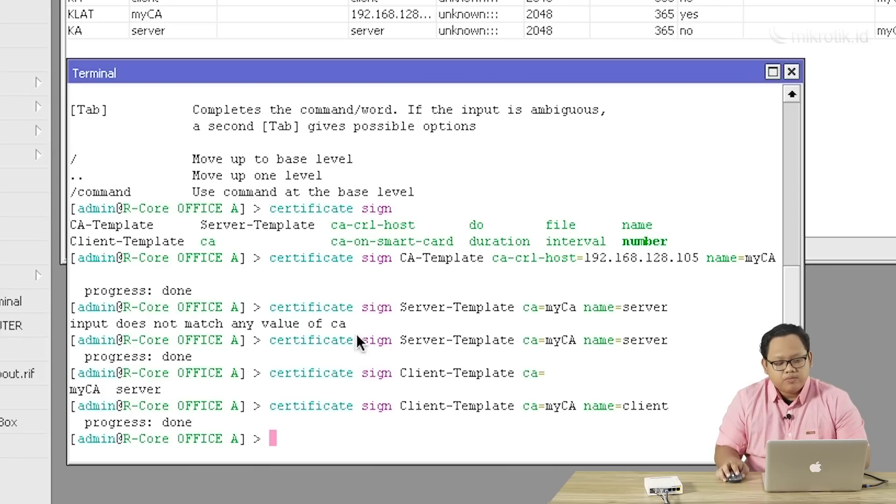
pyautogui.moveTo(127, 23)
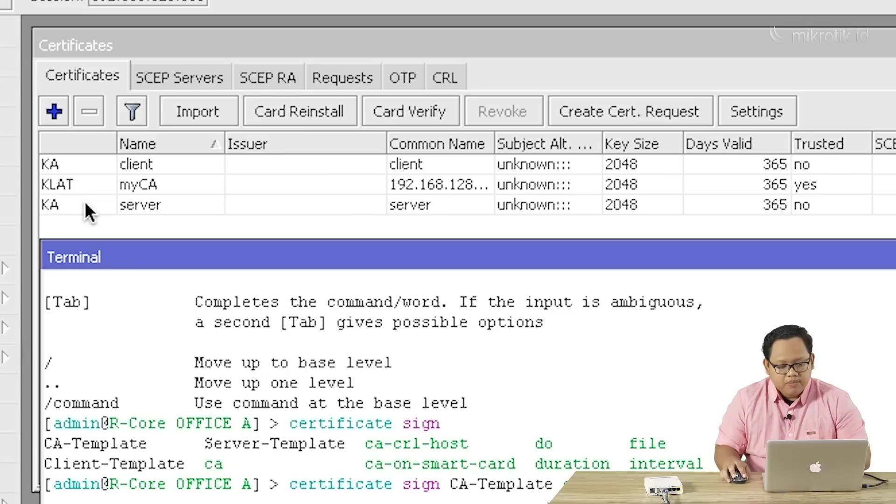
pyautogui.moveTo(85, 204)
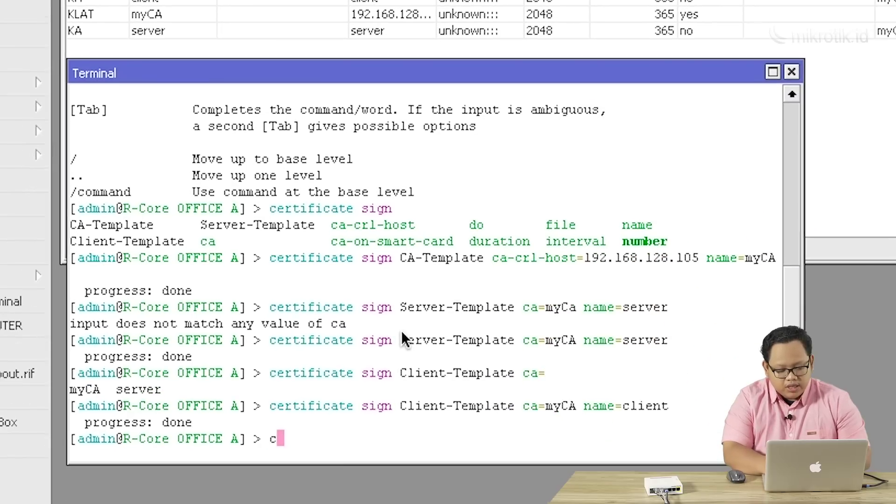
pyautogui.write('ertificate ')
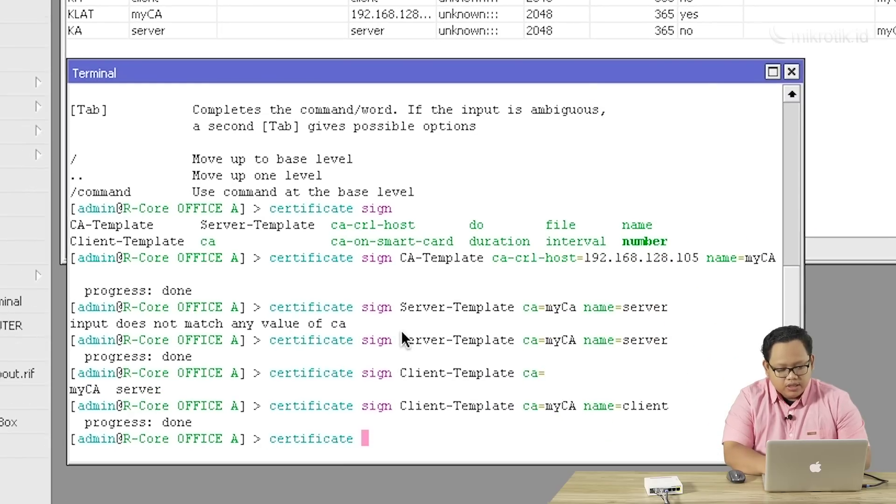
pyautogui.write('cli')
# Set the client and server certificates to trusted=yes, then review the flags in the Certificates list.
pyautogui.press('BackSpace')
pyautogui.press('BackSpace')
pyautogui.press('BackSpace')
pyautogui.press('Tab')
pyautogui.press('Tab')
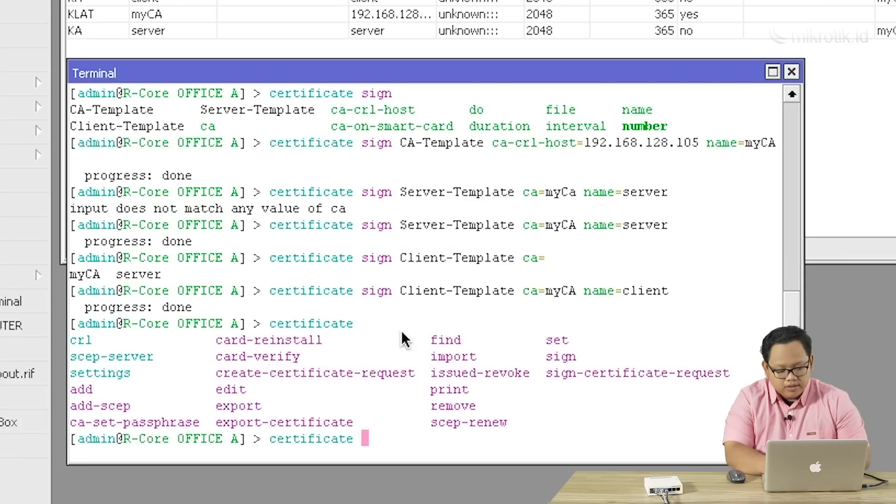
pyautogui.write('set client trusted=y')
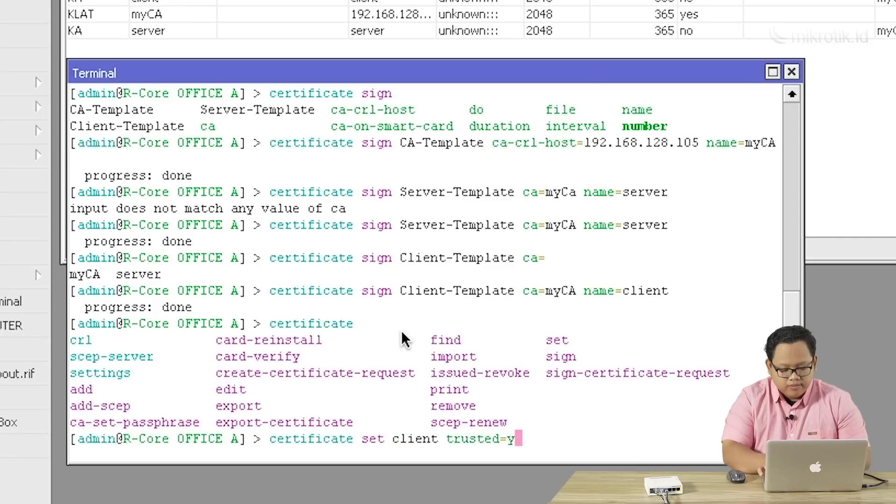
pyautogui.press('Return')
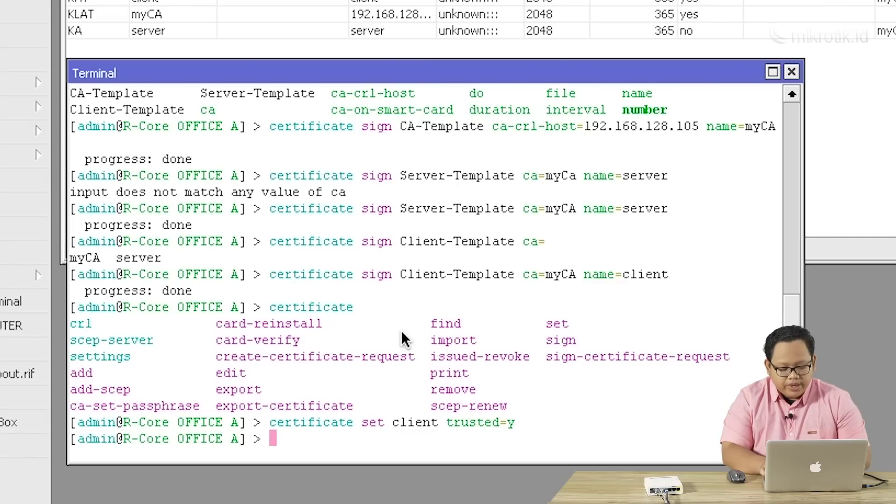
pyautogui.write('certificate se')
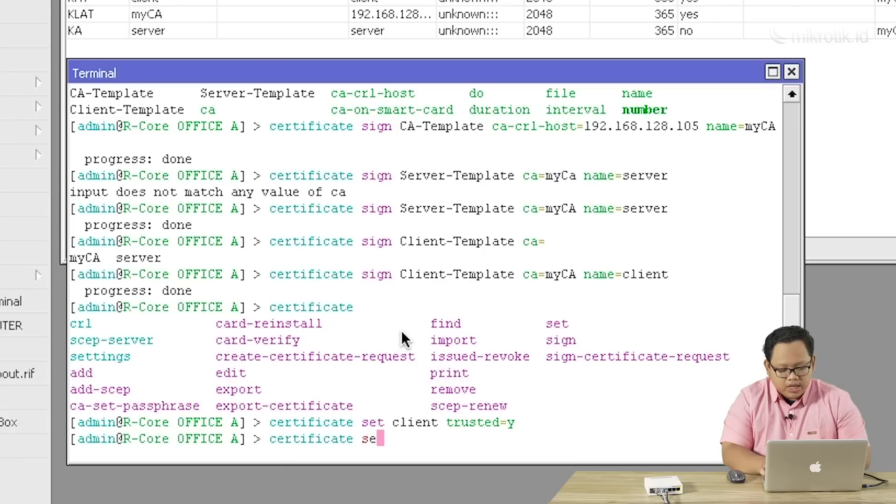
pyautogui.write('t ser')
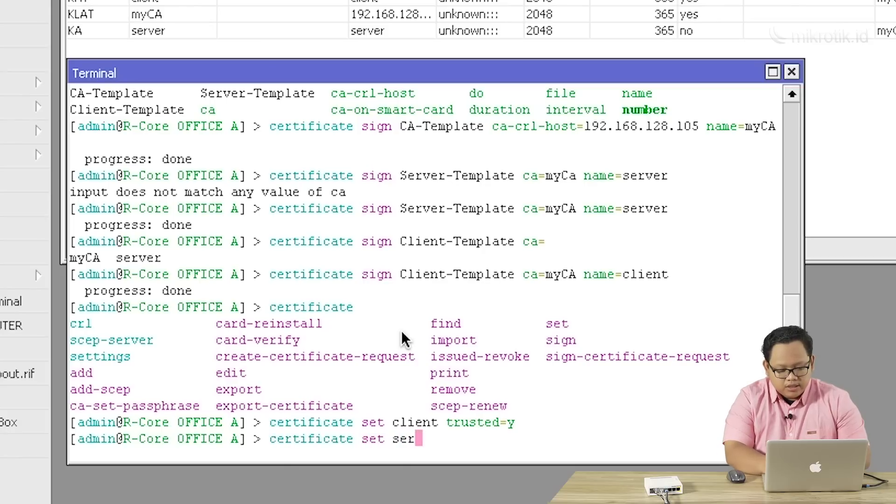
pyautogui.write('ver tru')
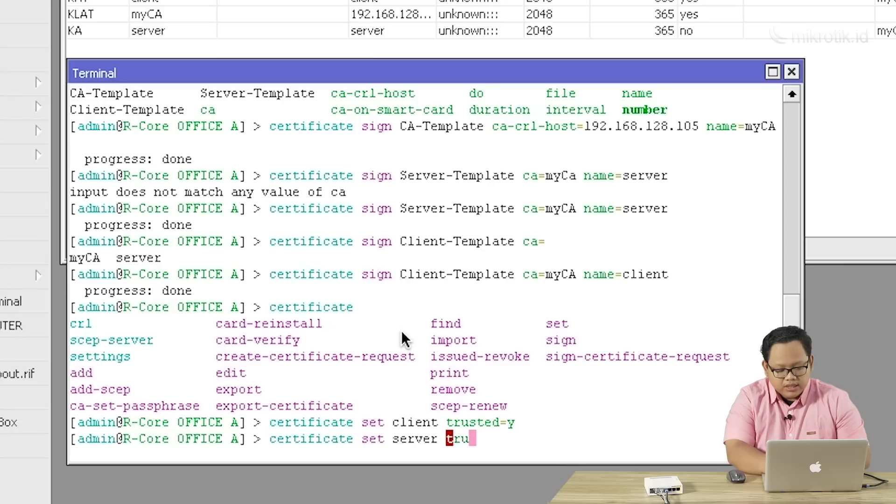
pyautogui.write('sted=y')
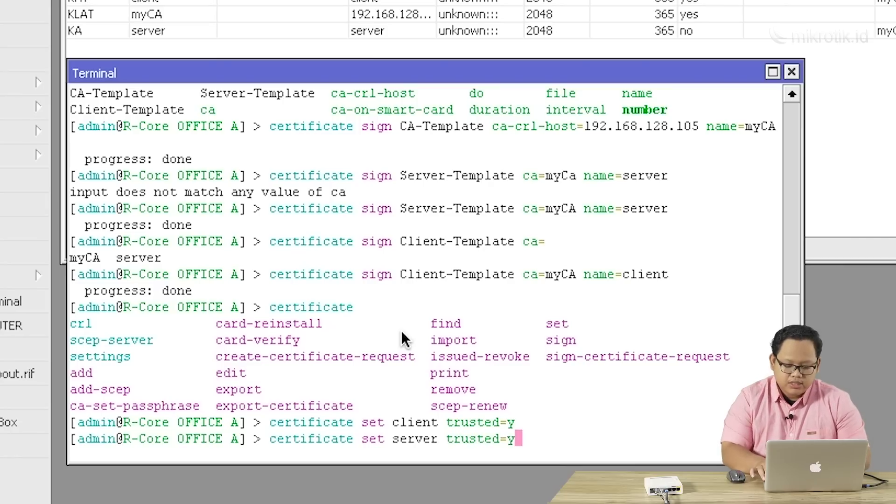
pyautogui.write('es')
pyautogui.press('Return')
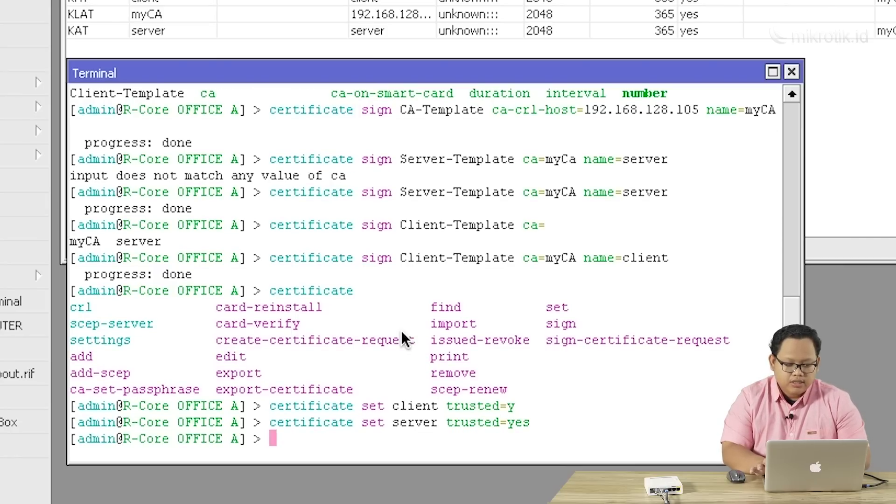
pyautogui.click(792, 74)
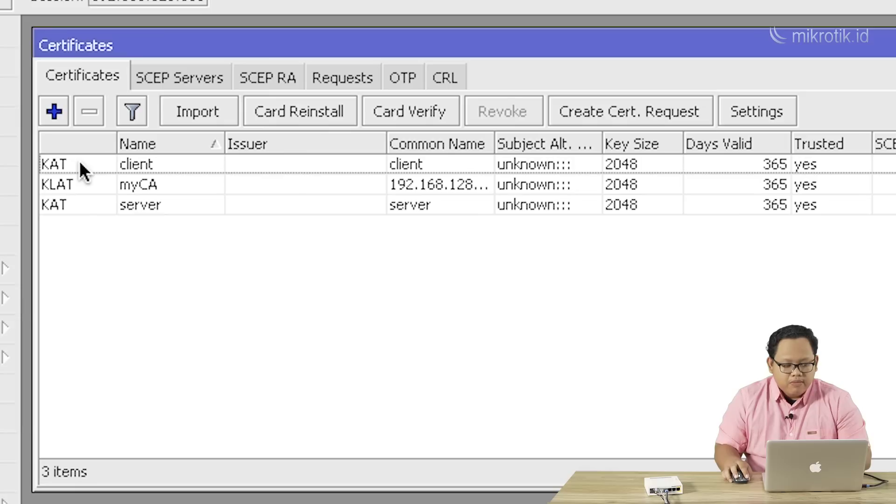
pyautogui.moveTo(81, 168)
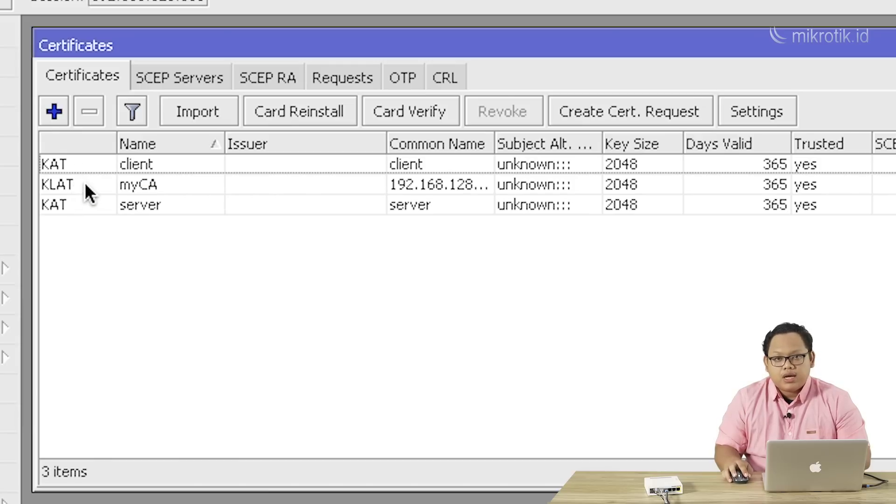
pyautogui.moveTo(85, 184)
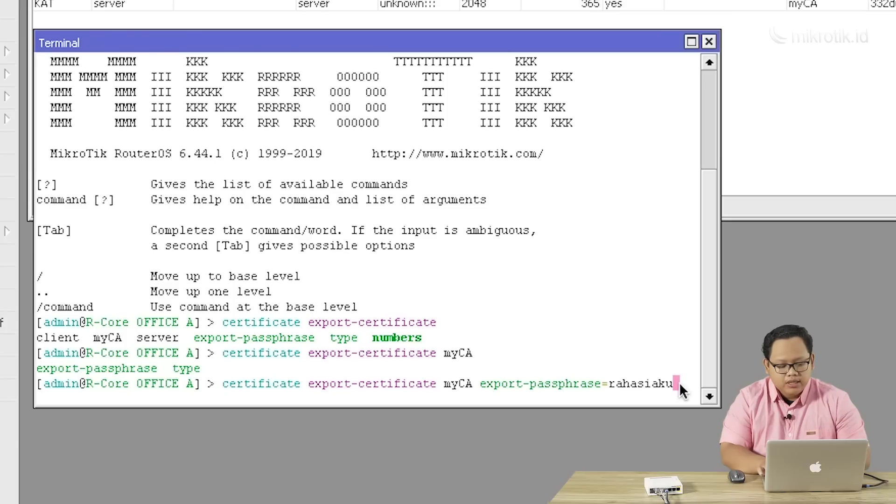
# Run the passphrase-protected myCA export, repeat it for client, and close the Terminal.
pyautogui.press('Return')
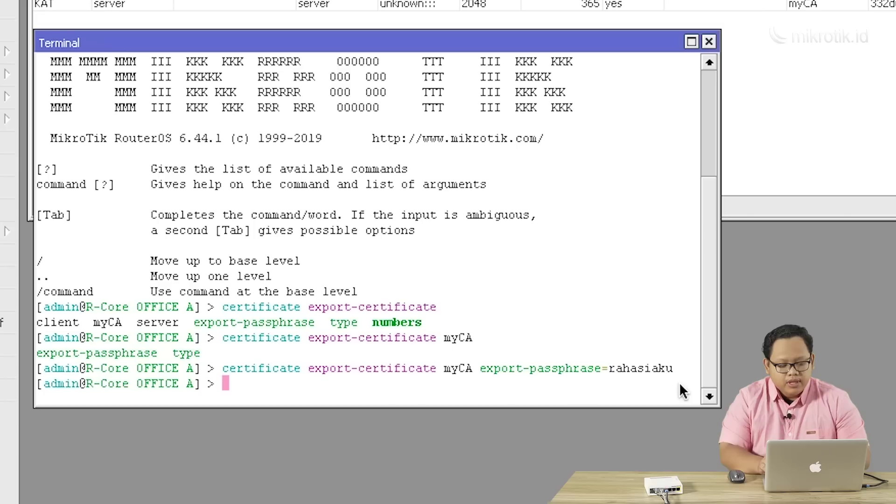
pyautogui.press('Up')
pyautogui.press('Left')
pyautogui.press('Left')
pyautogui.press('Left')
pyautogui.press('Left')
pyautogui.press('Left')
pyautogui.press('Left')
pyautogui.press('Left')
pyautogui.press('Left')
pyautogui.press('Left')
pyautogui.press('Left')
pyautogui.press('Left')
pyautogui.press('Left')
pyautogui.press('Left')
pyautogui.press('Left')
pyautogui.press('Left')
pyautogui.press('Left')
pyautogui.press('Left')
pyautogui.press('Left')
pyautogui.press('Left')
pyautogui.press('Left')
pyautogui.press('Left')
pyautogui.press('Left')
pyautogui.press('Left')
pyautogui.press('Left')
pyautogui.press('BackSpace')
pyautogui.press('BackSpace')
pyautogui.press('BackSpace')
pyautogui.press('BackSpace')
pyautogui.write('client')
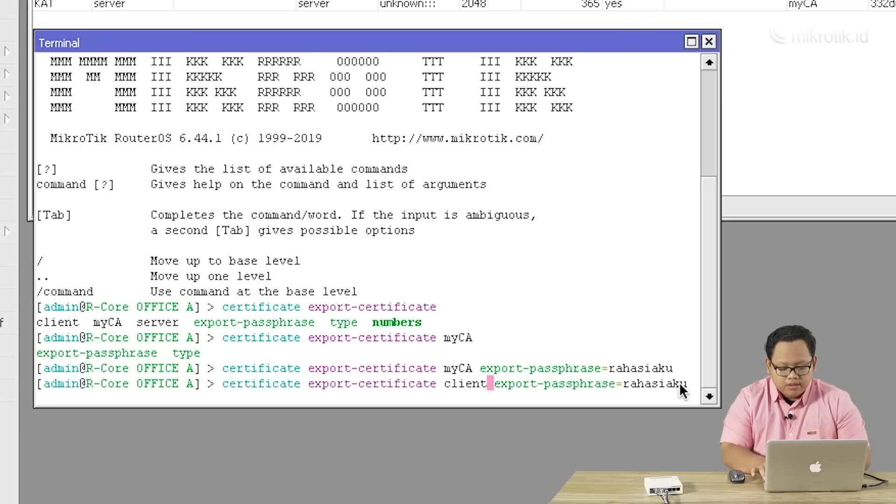
pyautogui.press('Return')
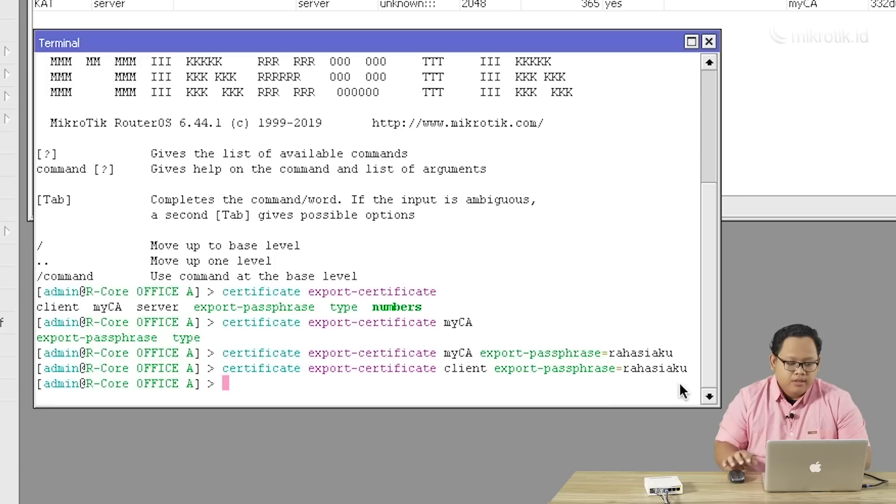
pyautogui.click(709, 42)
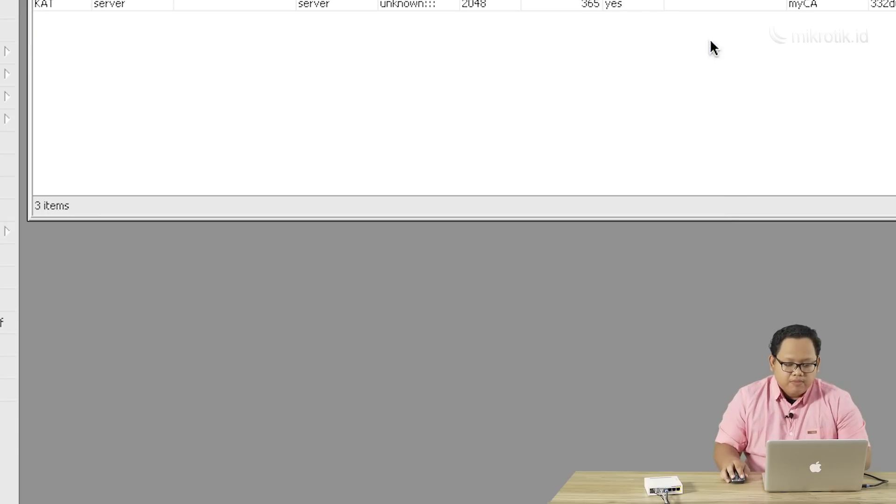
# In Files, select the four cert_export myCA and client .crt and .key files.
pyautogui.click(1, 182)
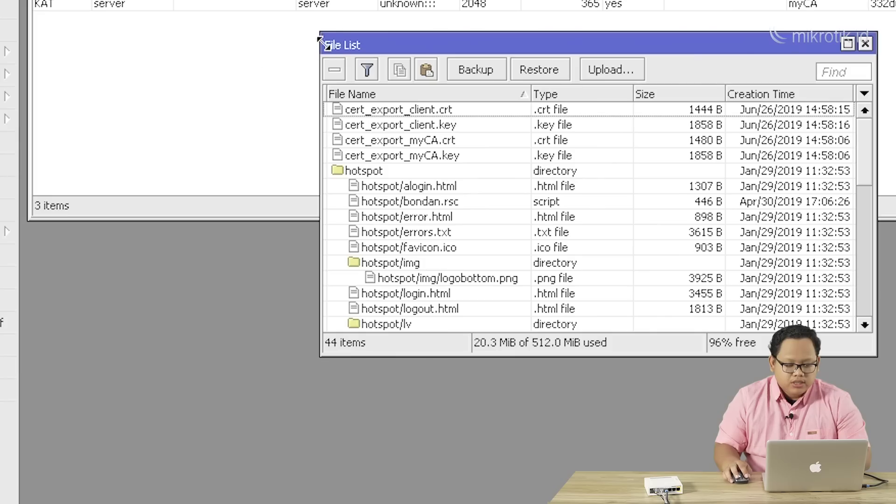
pyautogui.moveTo(344, 42); pyautogui.dragTo(88, 55)
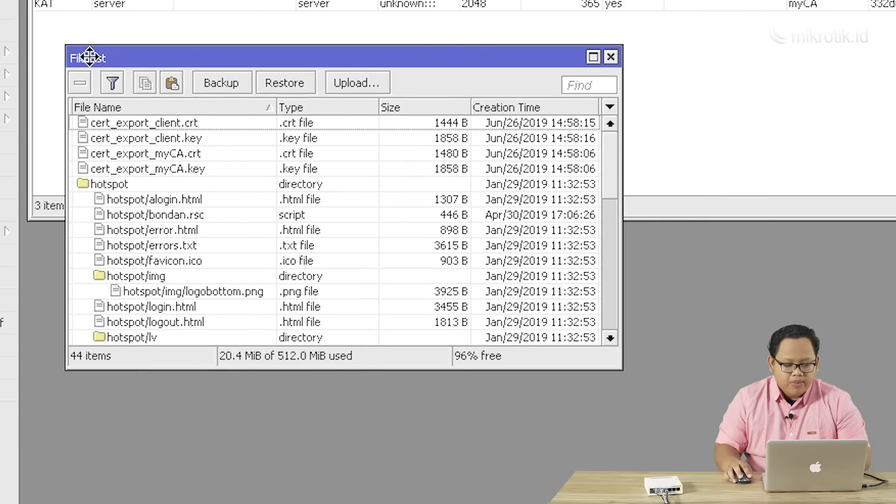
pyautogui.click(208, 166)
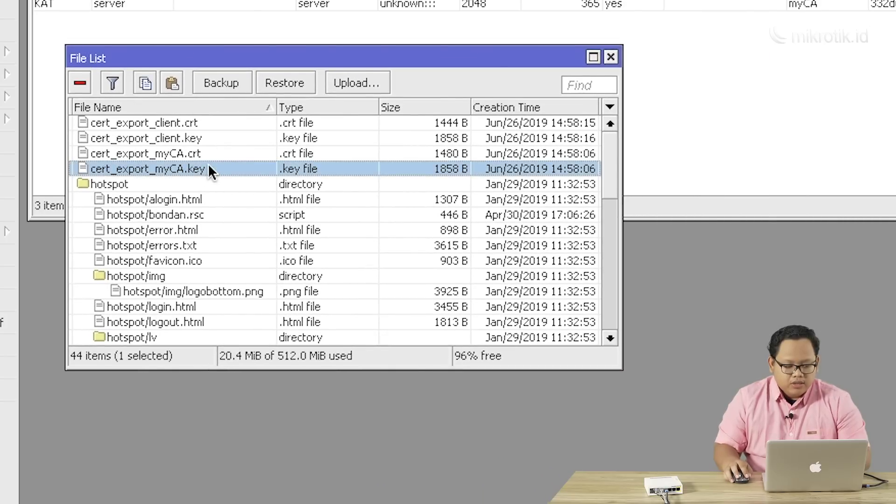
pyautogui.click(197, 139)
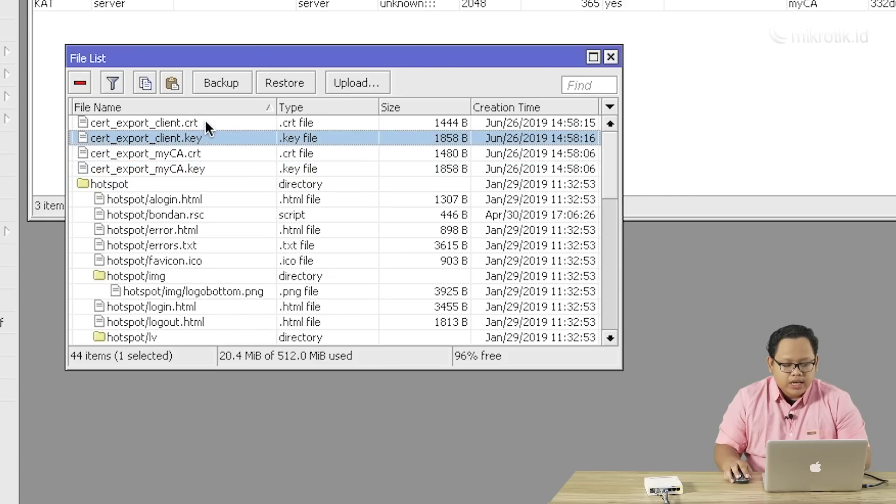
pyautogui.click(206, 126)
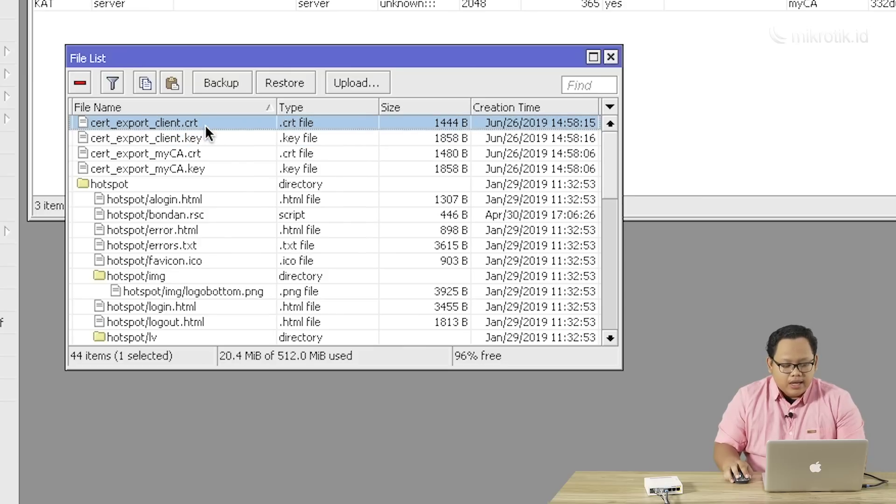
pyautogui.keyDown('shift'); pyautogui.click(207, 169); pyautogui.keyUp('shift')
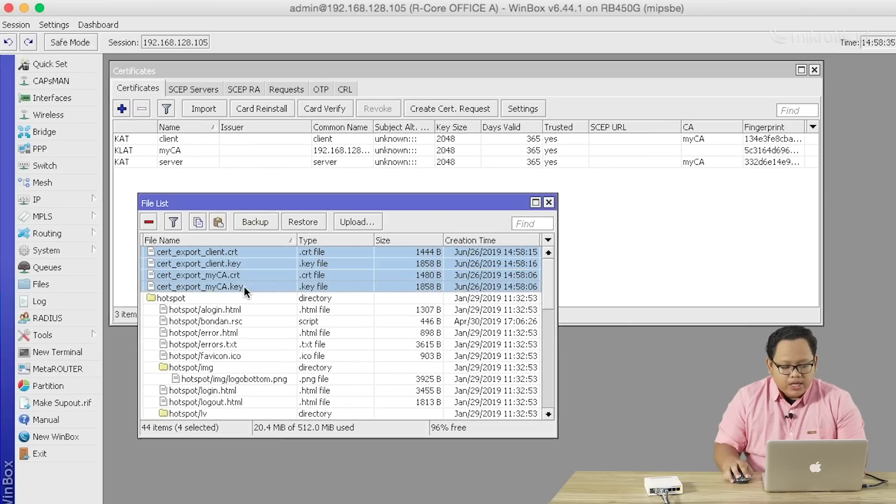
# Download the selected files to My Mac Desktop and close the File List.
pyautogui.rightClick(256, 265)
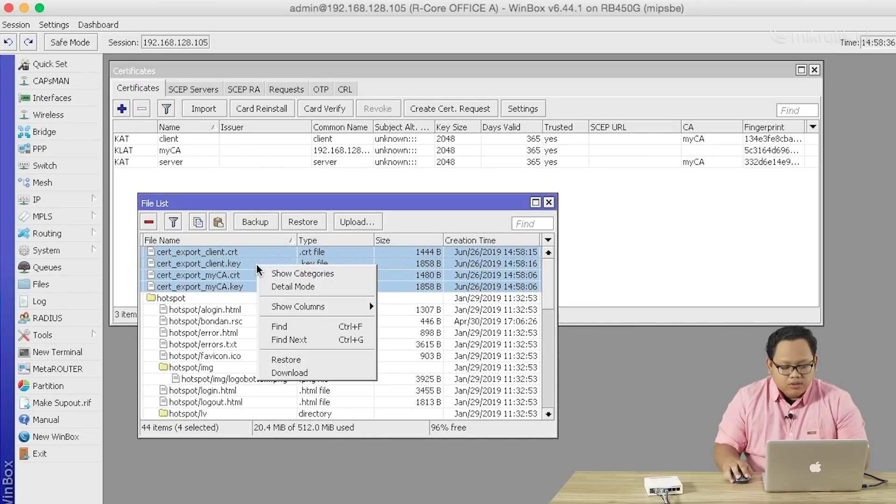
pyautogui.click(312, 371)
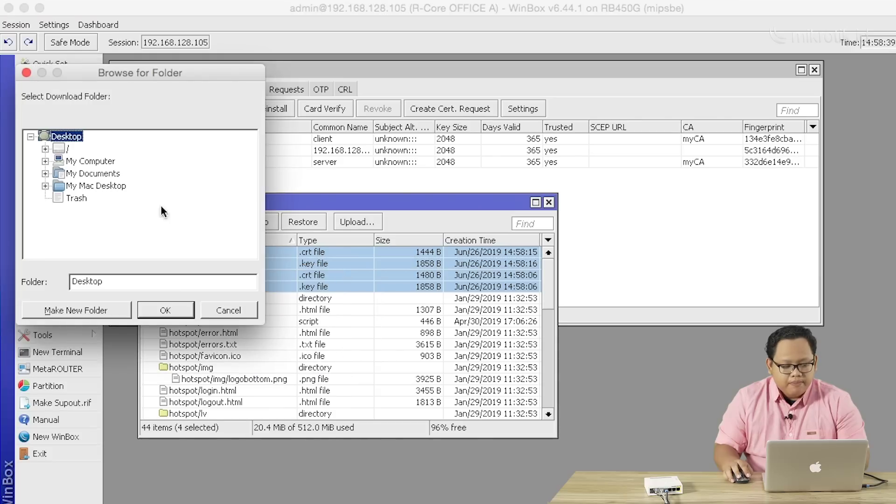
pyautogui.click(101, 188)
pyautogui.click(158, 309)
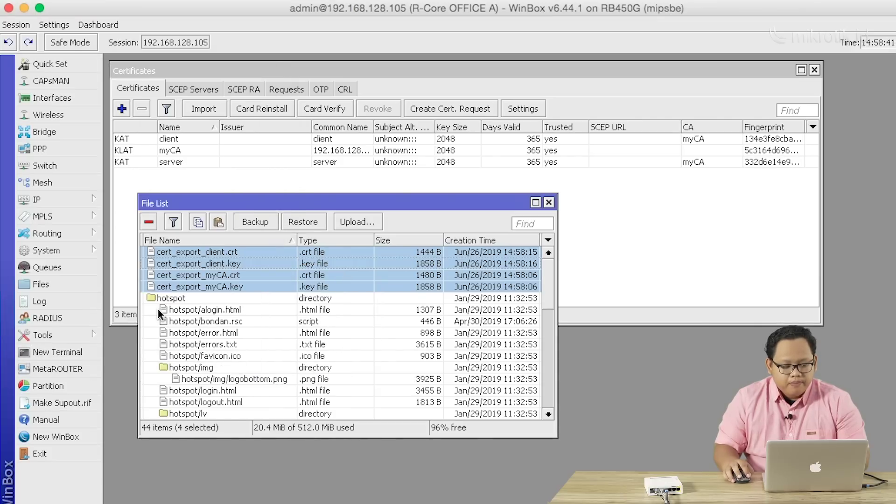
pyautogui.click(549, 203)
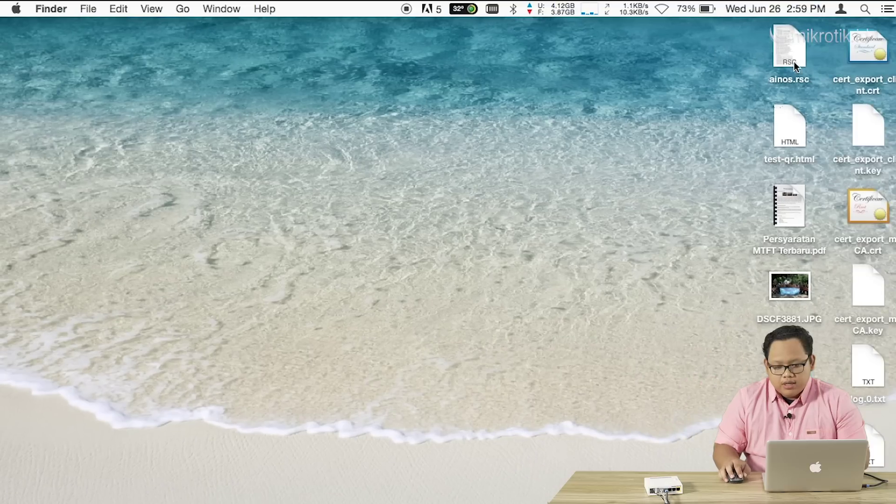
# Check cert_export_client.crt/.key and cert_export_myCA.crt/.key on the desktop, then return to WinBox.
pyautogui.click(873, 59)
pyautogui.click(864, 124)
pyautogui.click(877, 213)
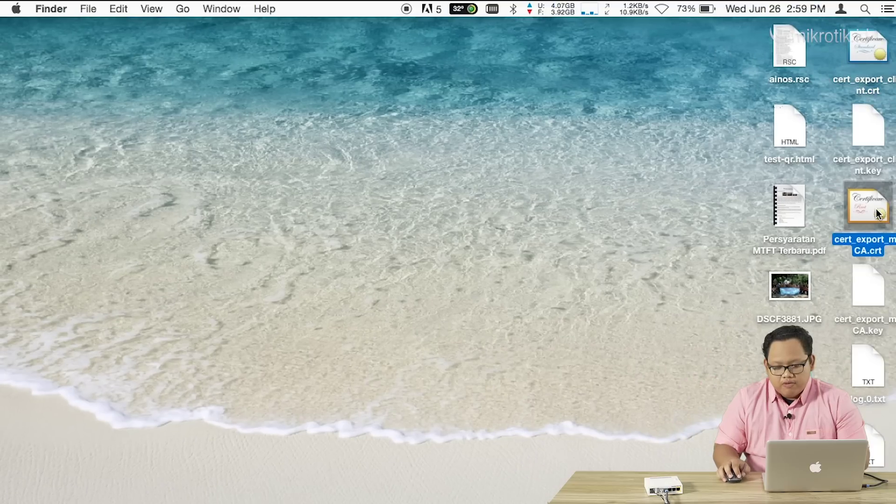
pyautogui.click(859, 292)
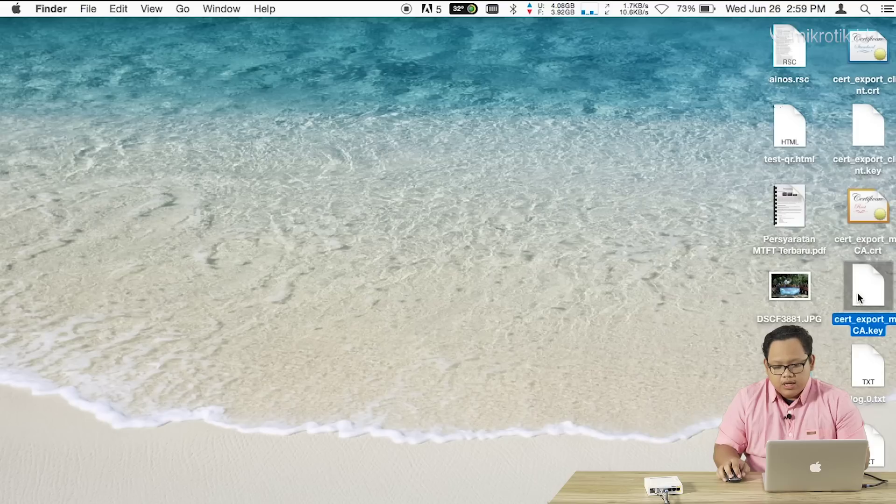
pyautogui.click(500, 153)
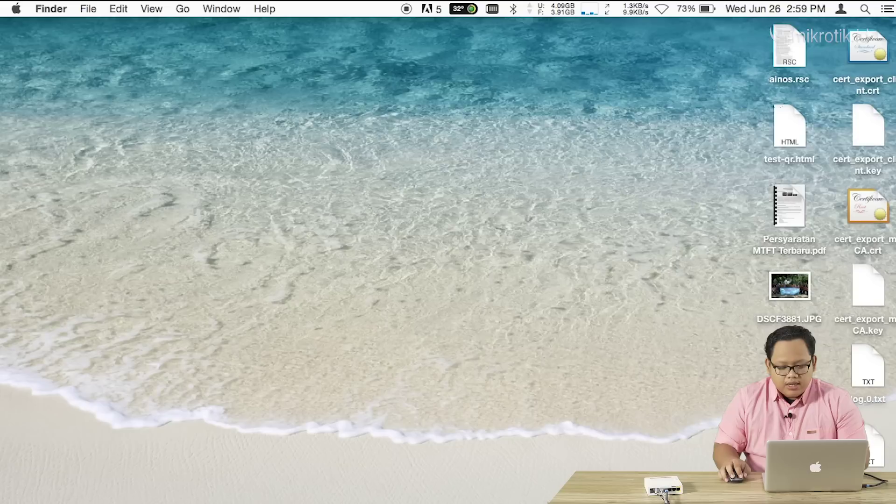
pyautogui.press('super+Tab')
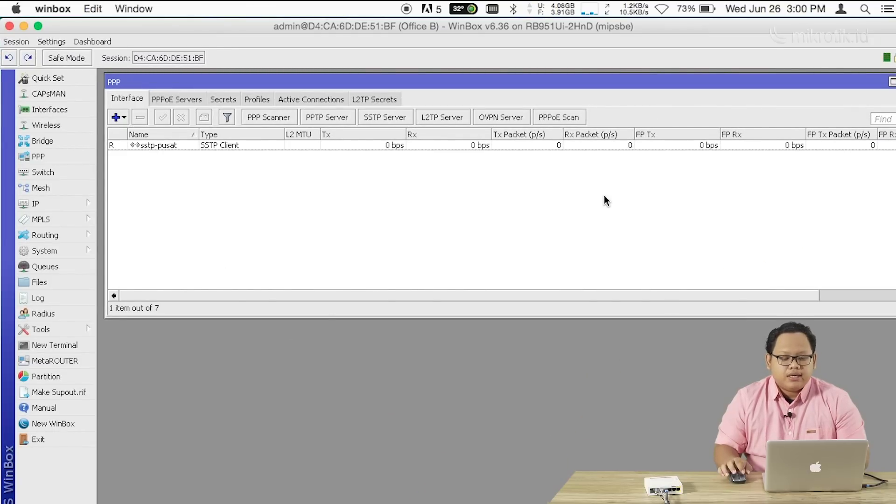
# Delete the four old cert_export certificate and key files from Office B's File List.
pyautogui.click(40, 282)
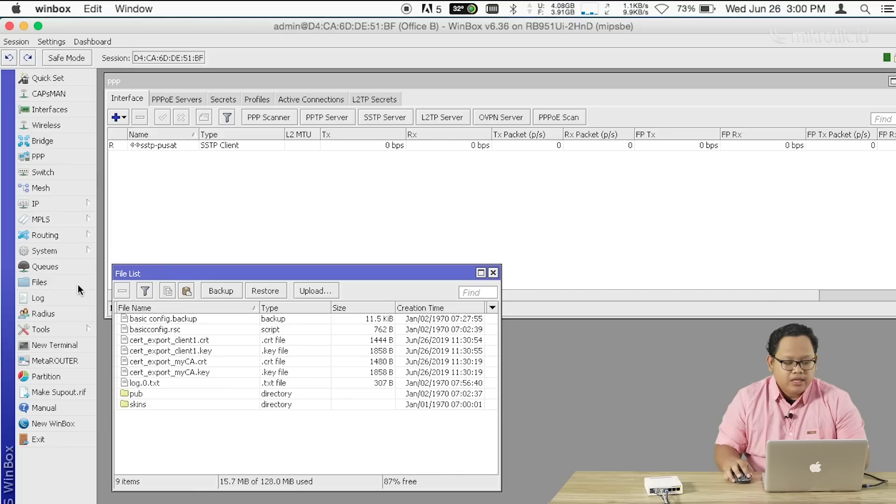
pyautogui.keyDown('shift'); pyautogui.click(148, 372); pyautogui.keyUp('shift')
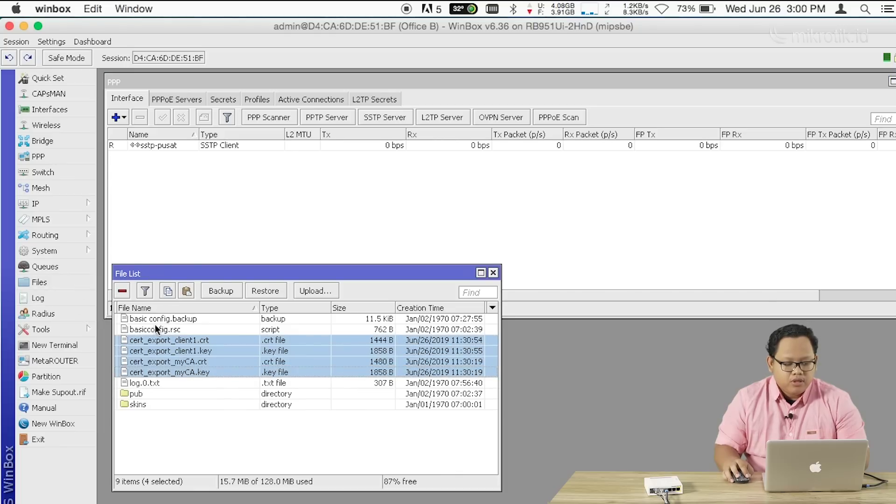
pyautogui.click(122, 290)
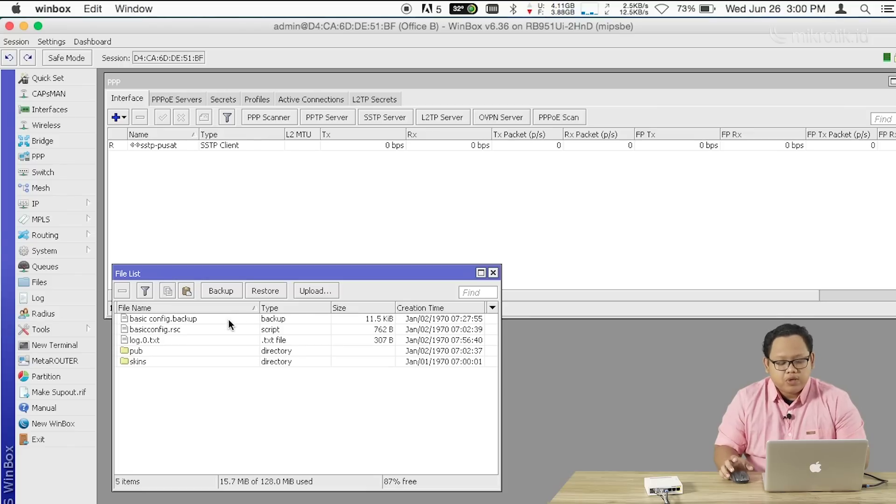
pyautogui.moveTo(232, 275); pyautogui.dragTo(250, 188)
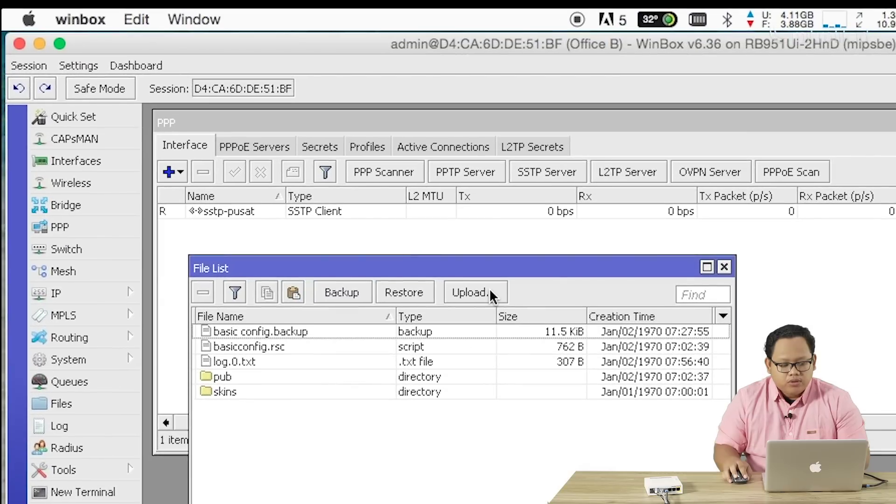
# Upload cert_export_client.crt/.key and cert_export_myCA.crt/.key from the Mac desktop to the router.
pyautogui.click(422, 252)
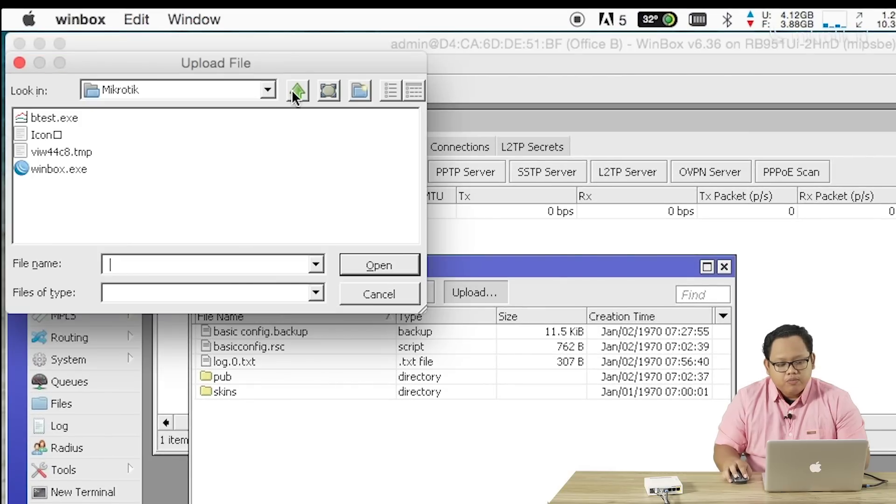
pyautogui.click(262, 92)
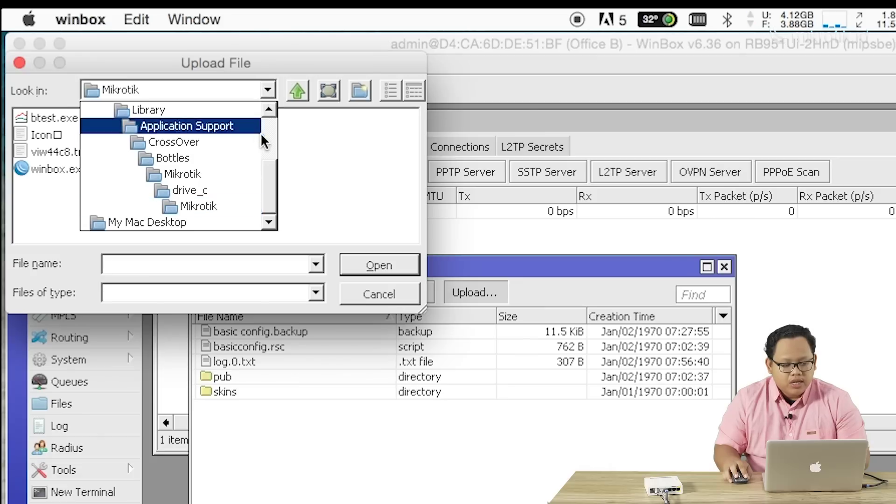
pyautogui.click(220, 222)
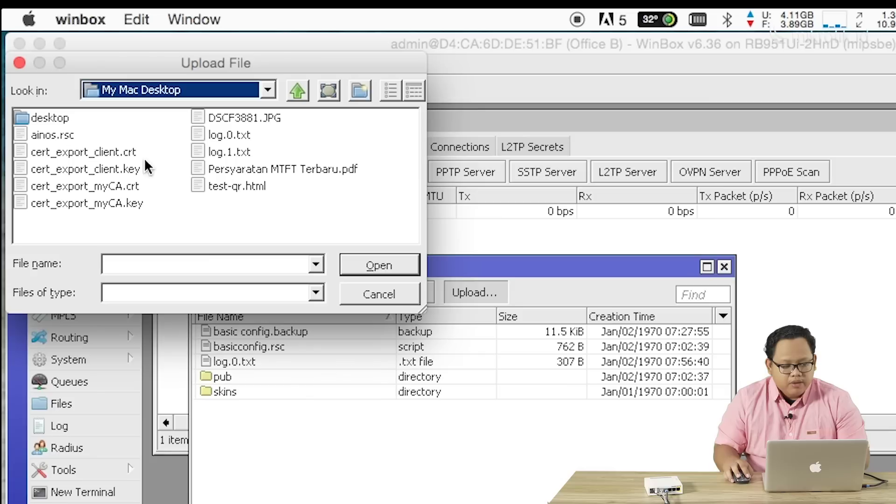
pyautogui.click(131, 150)
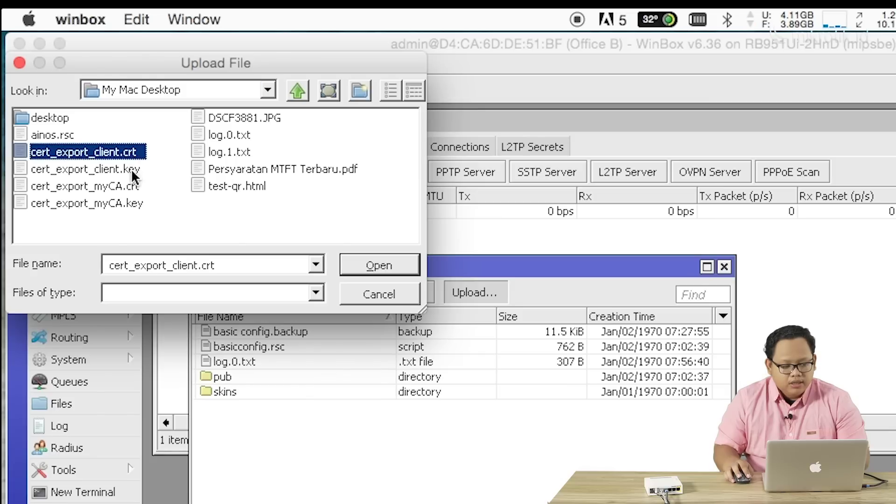
pyautogui.keyDown('shift'); pyautogui.click(134, 170); pyautogui.keyUp('shift')
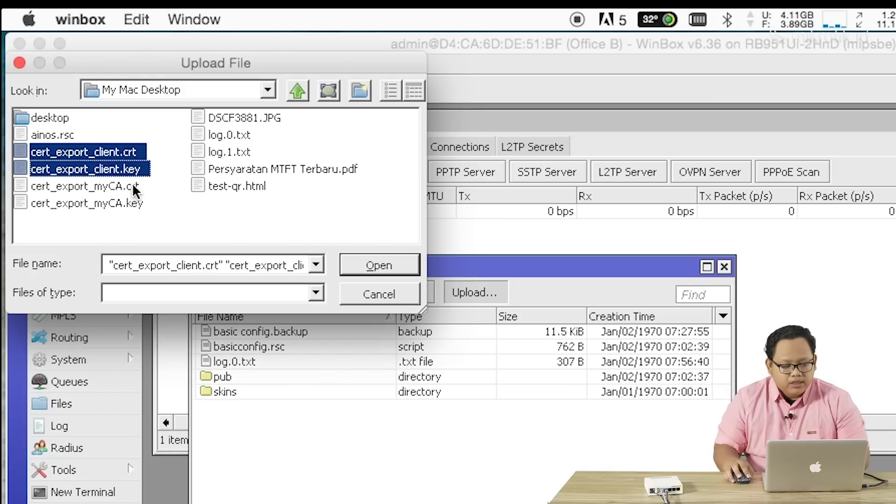
pyautogui.keyDown('shift'); pyautogui.click(133, 185); pyautogui.keyUp('shift')
pyautogui.keyDown('shift'); pyautogui.click(124, 203); pyautogui.keyUp('shift')
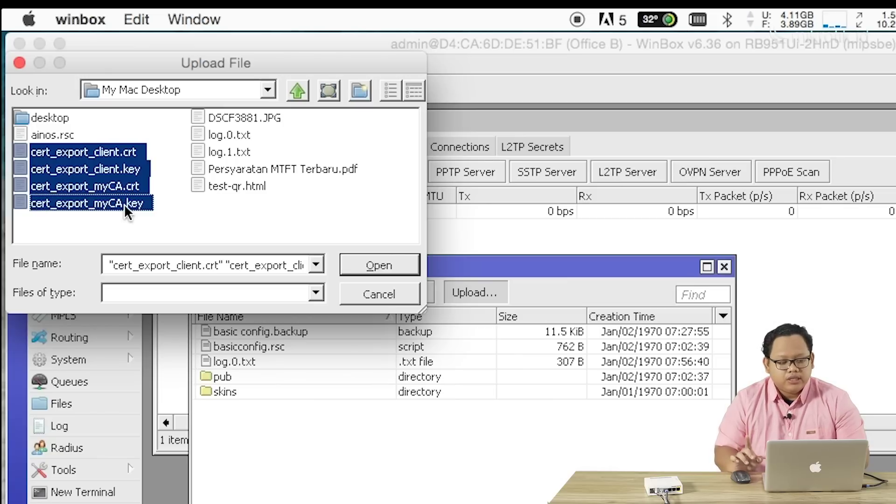
pyautogui.click(378, 263)
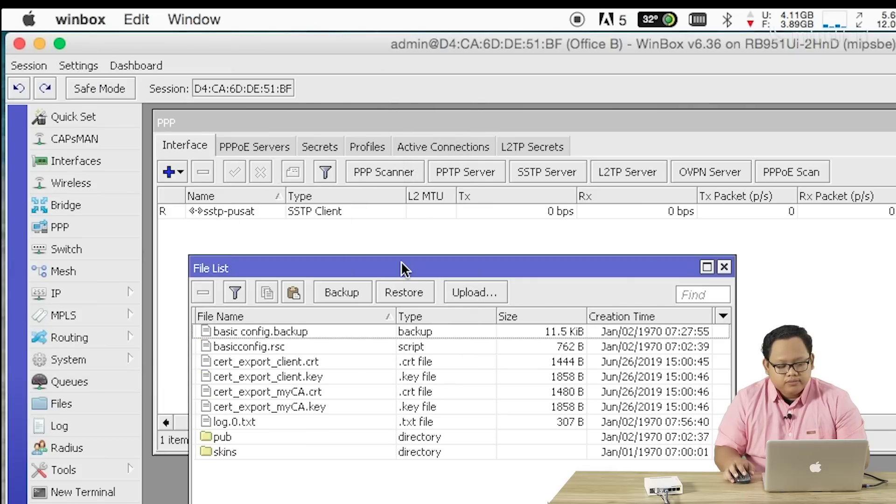
# Check the four uploaded cert_export files in the File List, then close it.
pyautogui.click(328, 359)
pyautogui.click(320, 377)
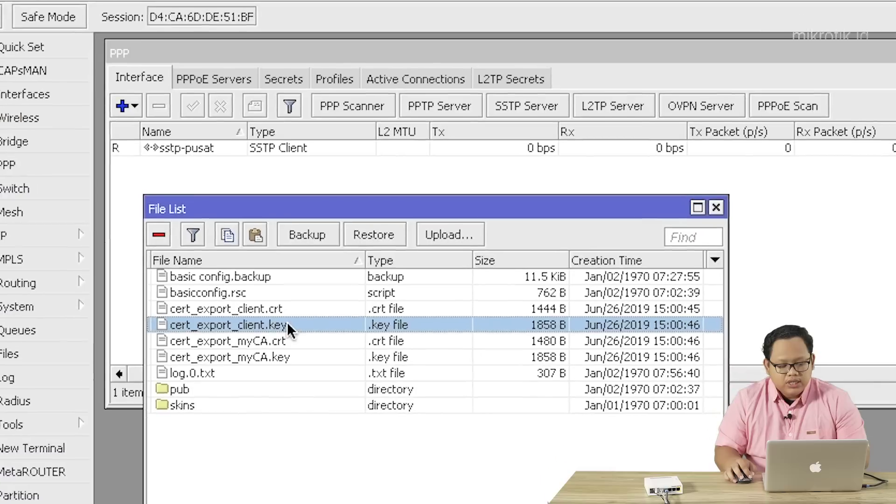
pyautogui.click(319, 392)
pyautogui.click(317, 404)
pyautogui.click(229, 265)
pyautogui.click(233, 247)
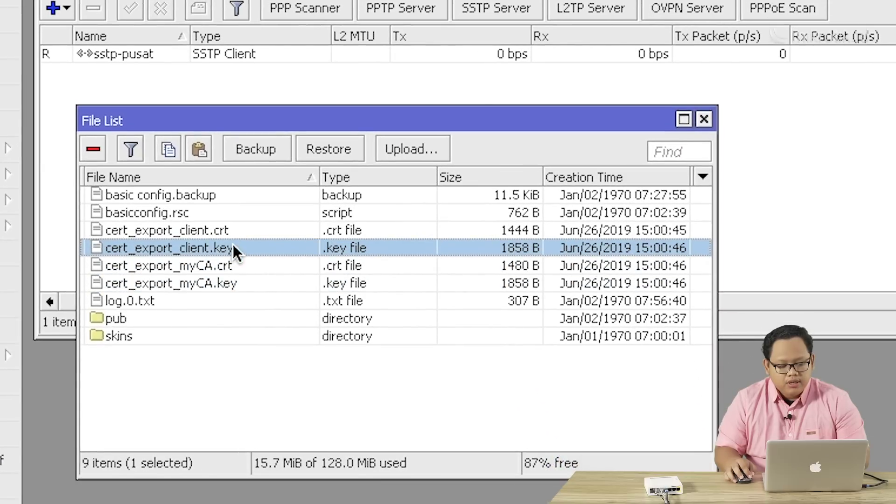
pyautogui.click(234, 229)
pyautogui.click(168, 231)
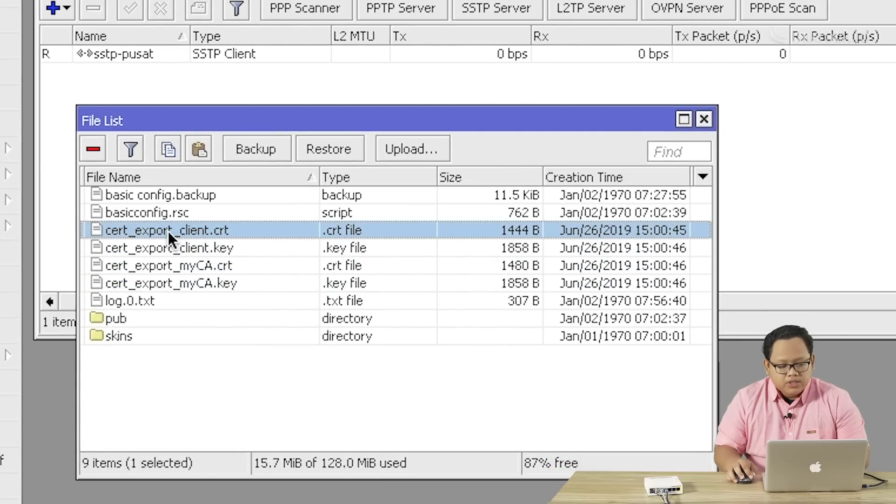
pyautogui.click(164, 248)
pyautogui.click(164, 264)
pyautogui.click(161, 284)
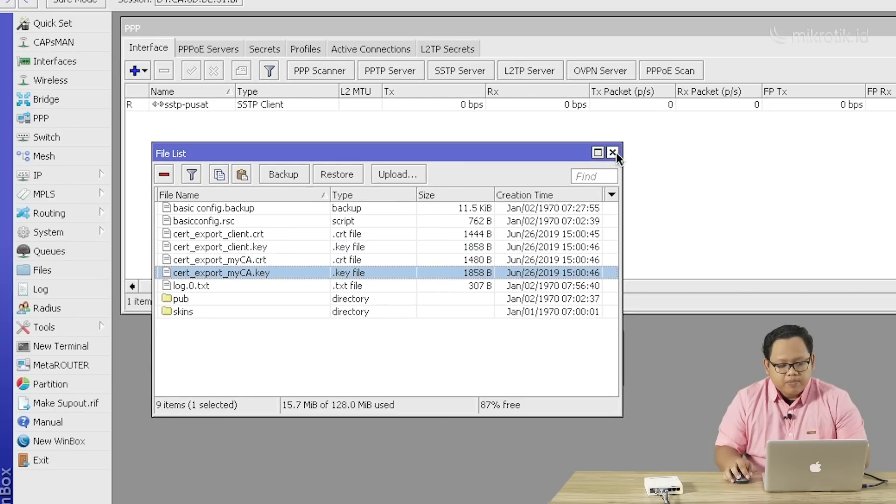
pyautogui.click(613, 153)
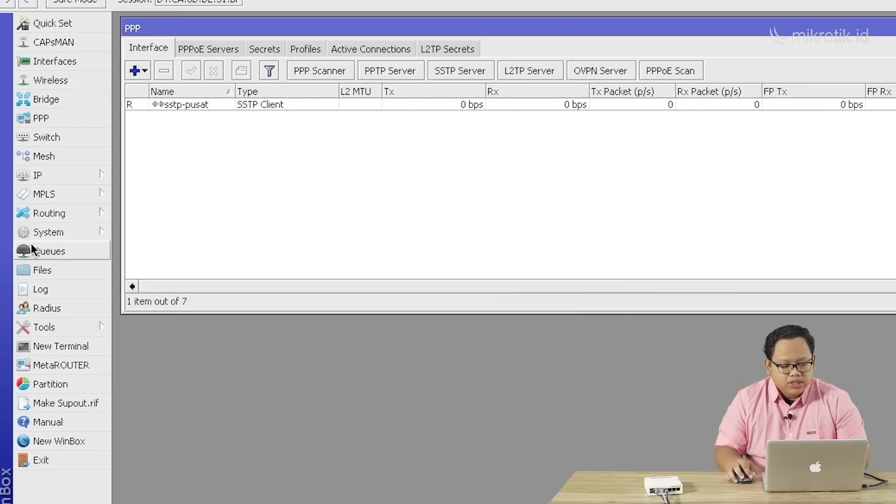
# In System > Certificates, import cert_export_myCA.crt using the certificate passphrase.
pyautogui.click(42, 231)
pyautogui.click(176, 170)
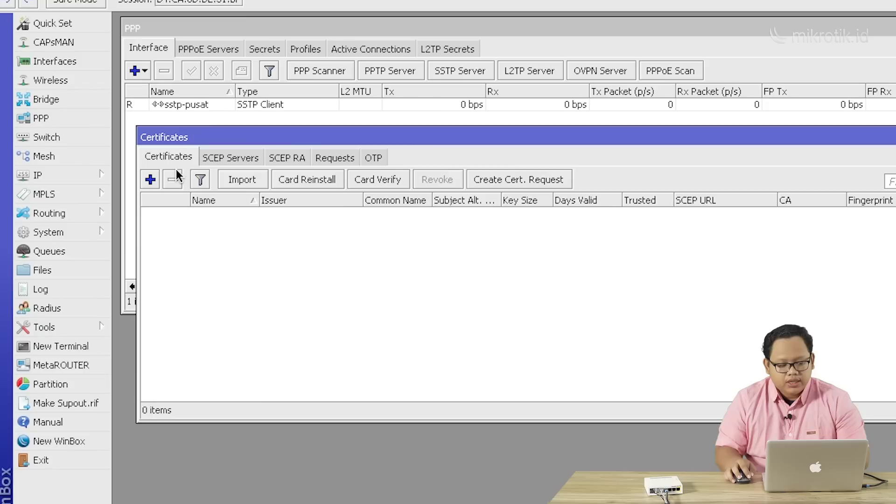
pyautogui.moveTo(173, 139); pyautogui.dragTo(164, 136)
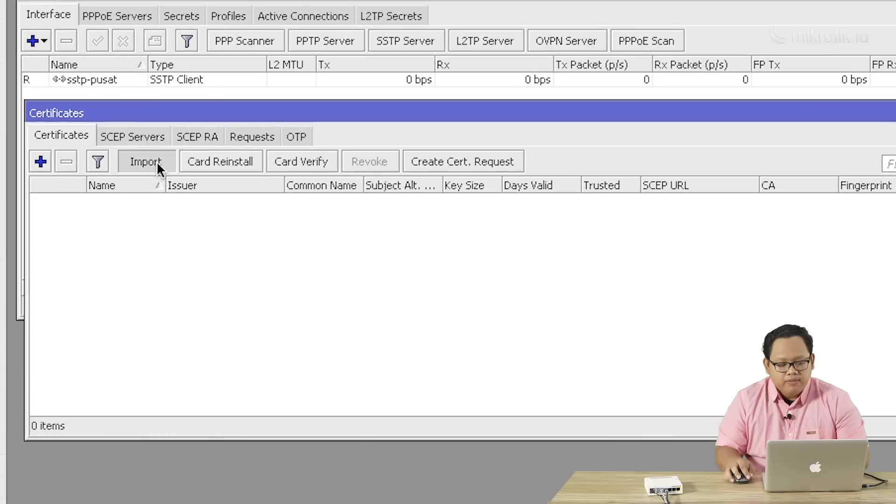
pyautogui.click(234, 177)
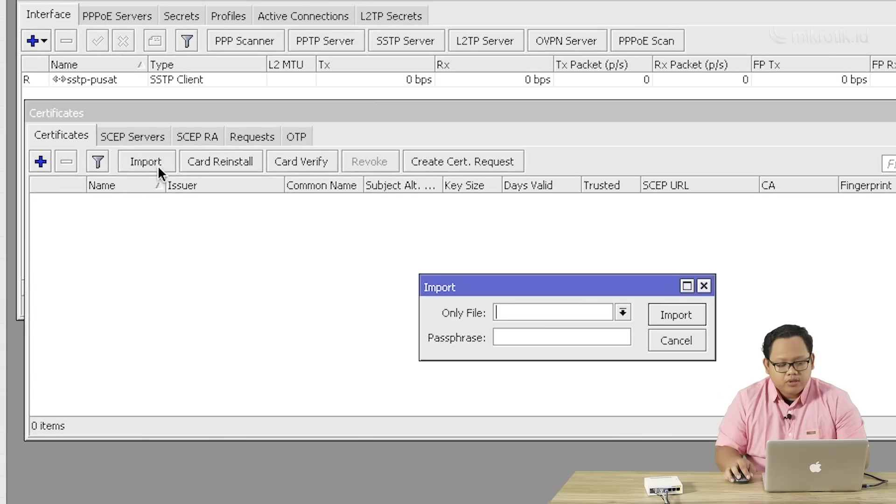
pyautogui.moveTo(480, 287); pyautogui.dragTo(408, 222)
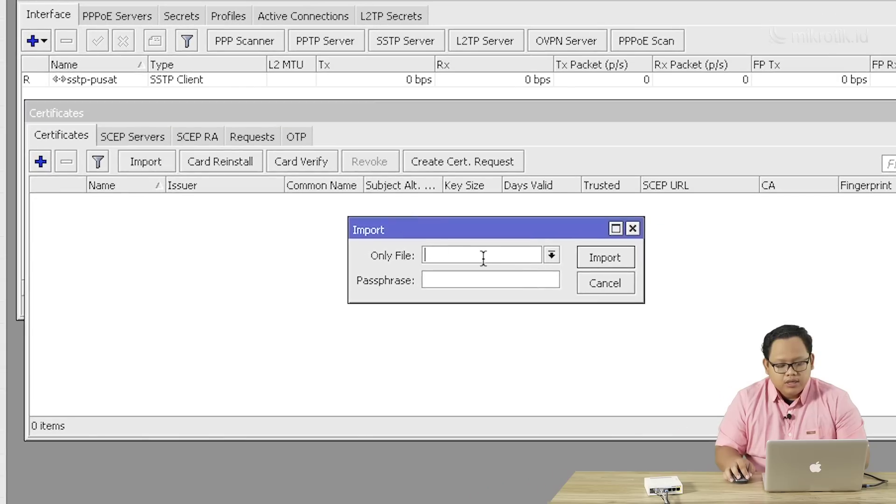
pyautogui.click(551, 255)
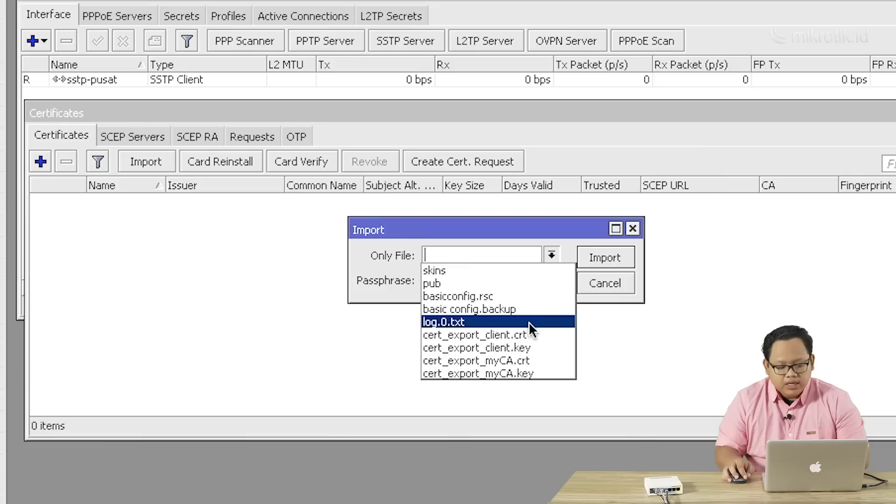
pyautogui.click(521, 361)
pyautogui.click(513, 282)
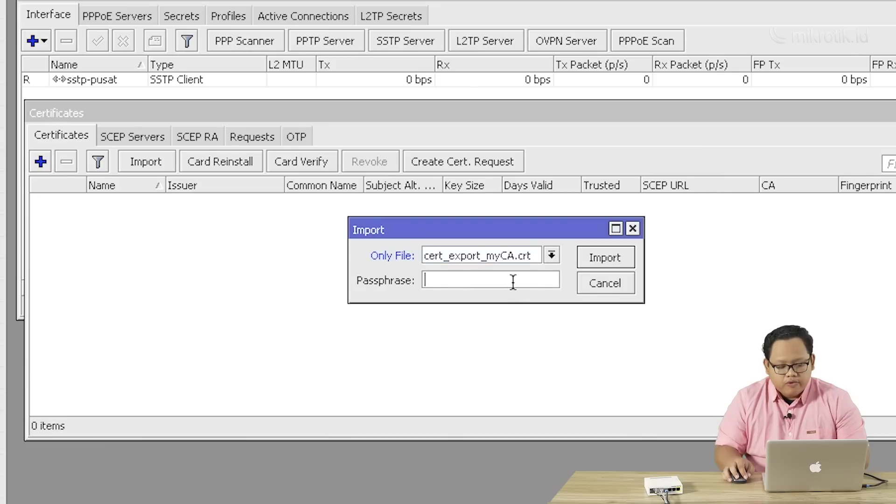
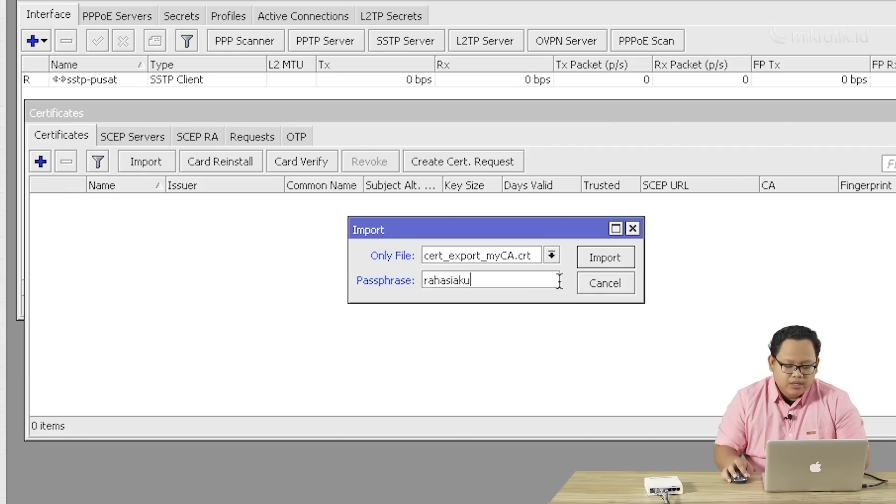
pyautogui.click(598, 262)
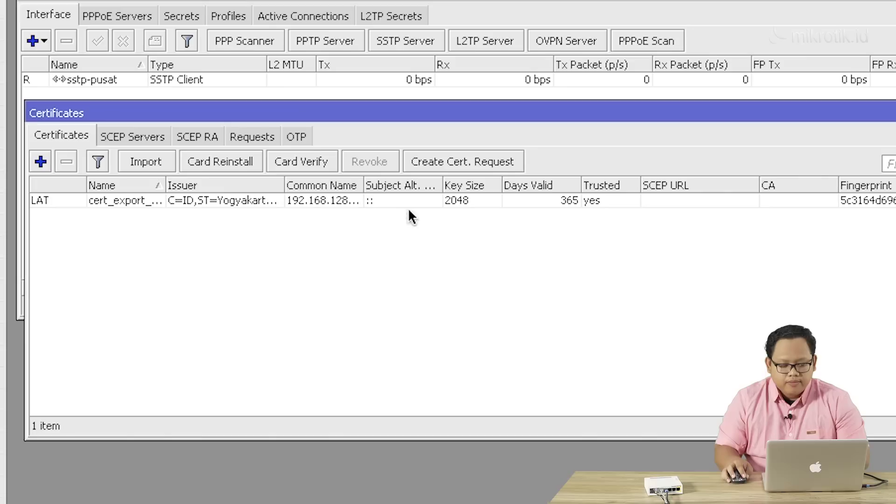
# Import the CA private key file cert_export_myCA.key.
pyautogui.click(146, 158)
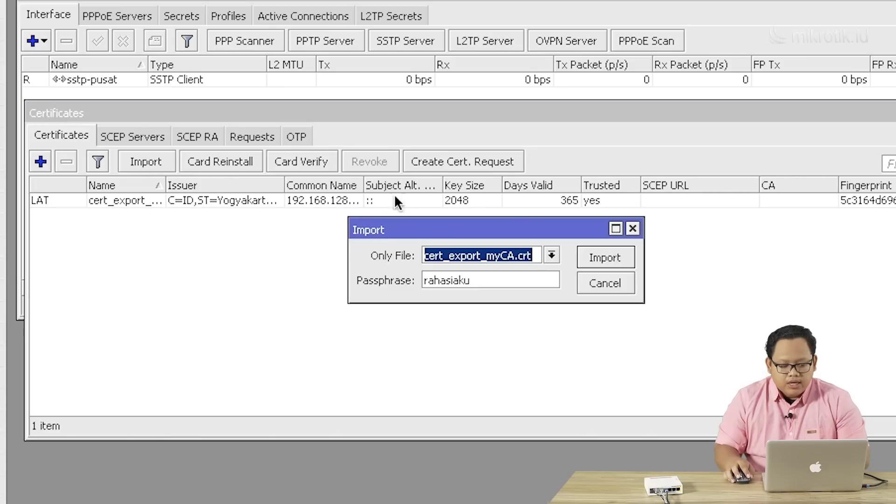
pyautogui.click(551, 255)
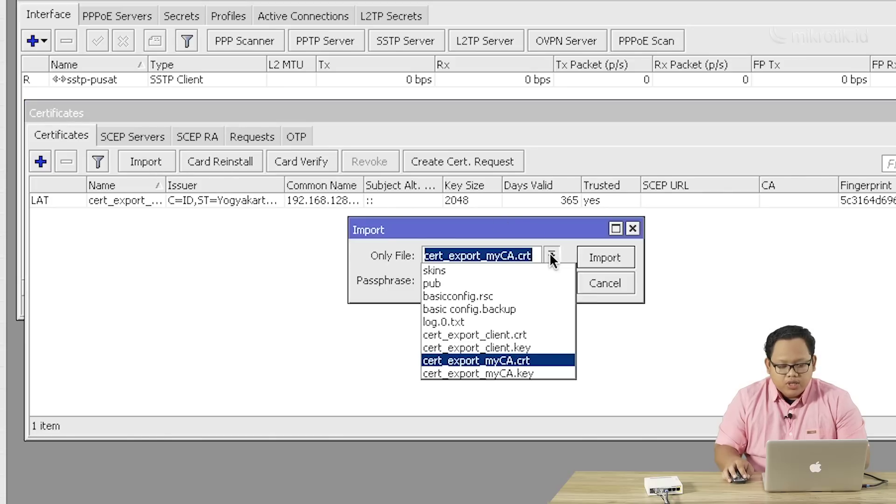
pyautogui.click(542, 370)
pyautogui.click(586, 258)
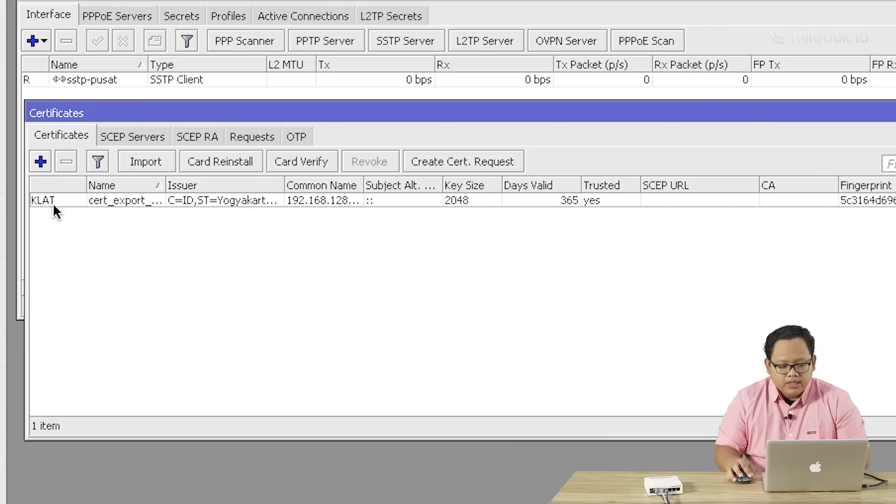
# Import cert_export_client.crt and its cert_export_client.key, then review both imported certificates.
pyautogui.moveTo(55, 201)
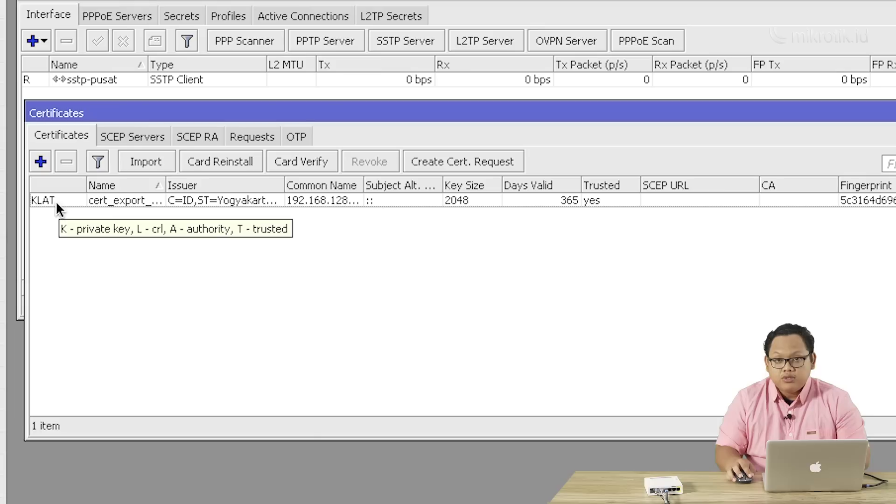
pyautogui.click(149, 160)
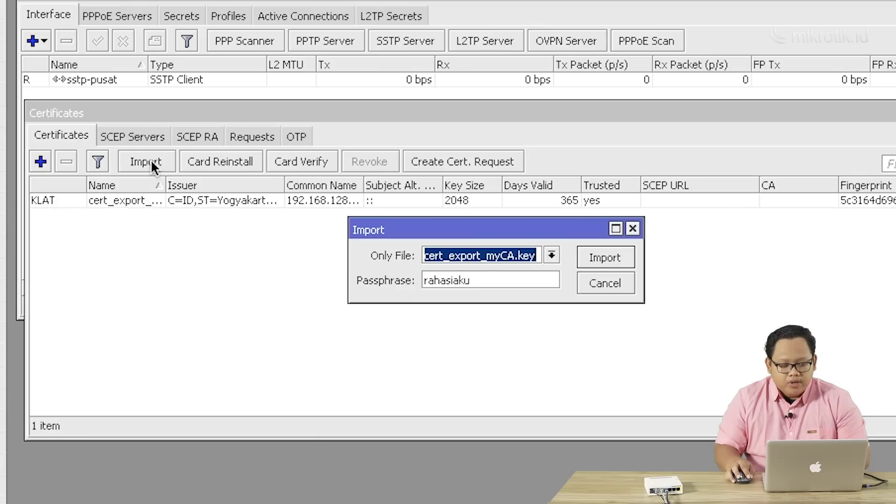
pyautogui.click(551, 255)
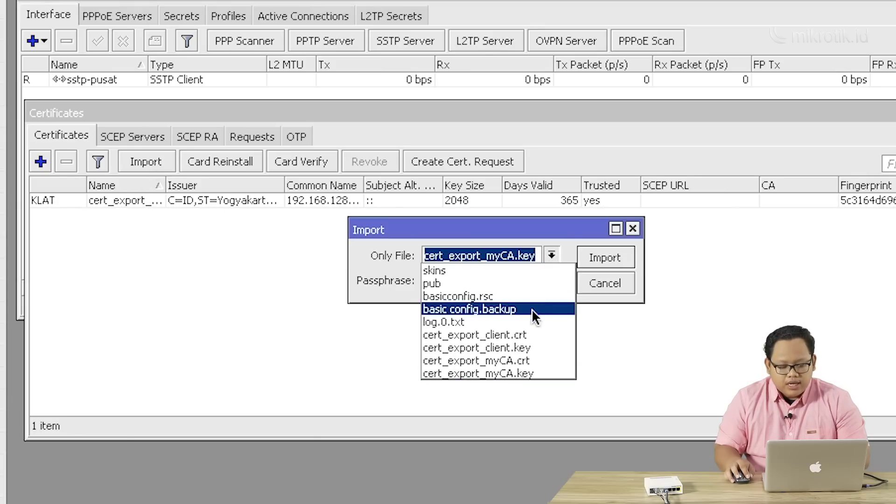
pyautogui.click(526, 335)
pyautogui.click(589, 258)
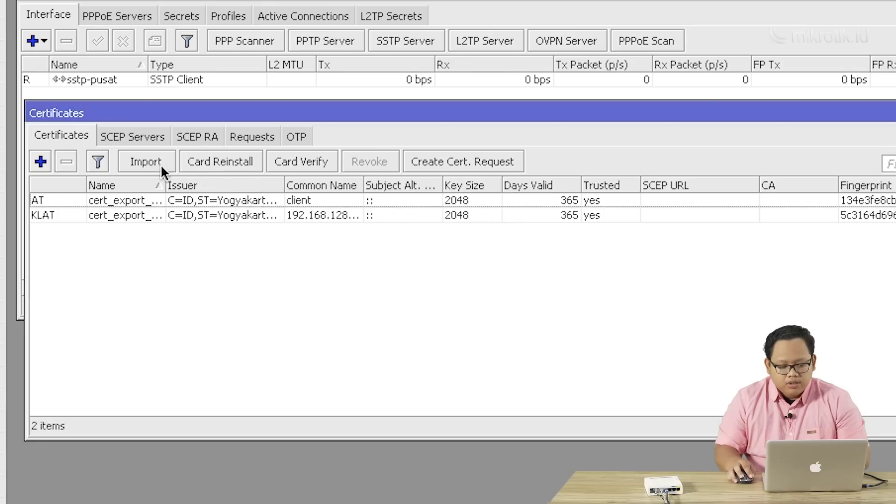
pyautogui.click(161, 164)
pyautogui.click(552, 255)
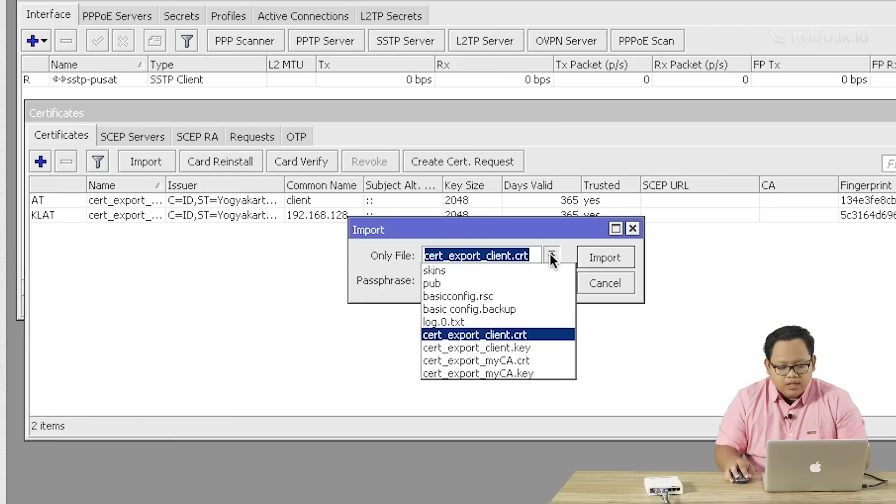
pyautogui.click(526, 346)
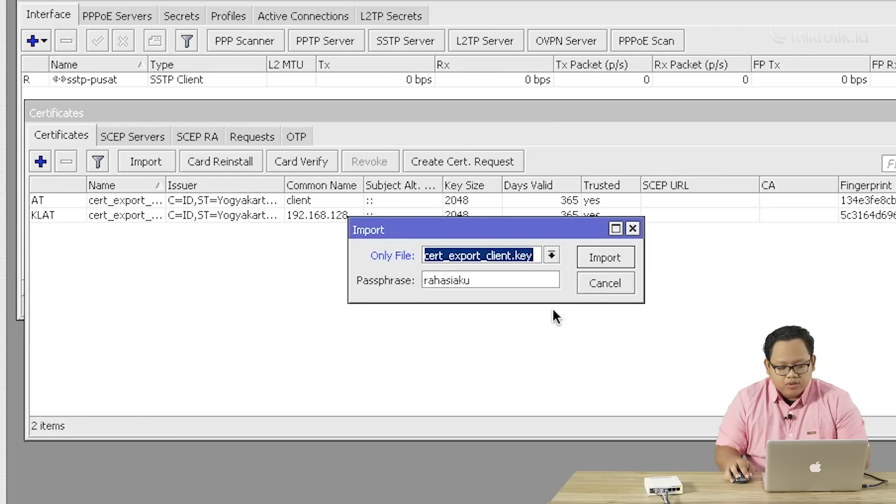
pyautogui.click(597, 260)
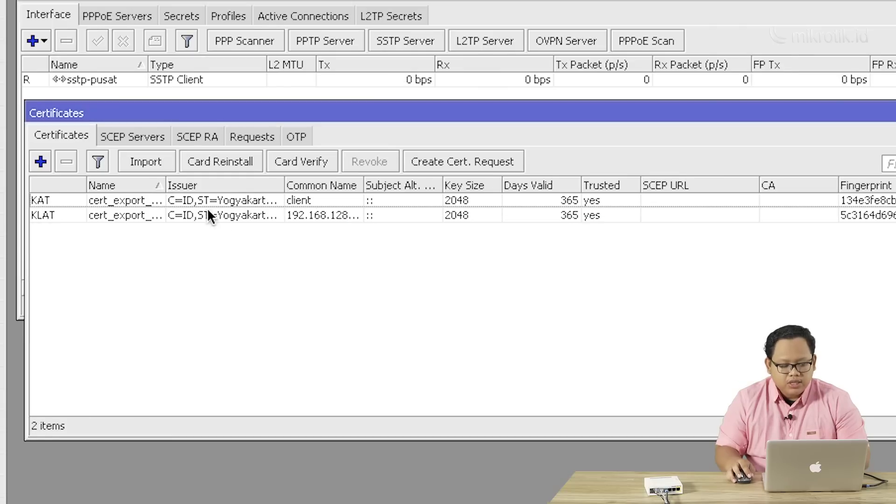
pyautogui.click(204, 201)
pyautogui.click(203, 209)
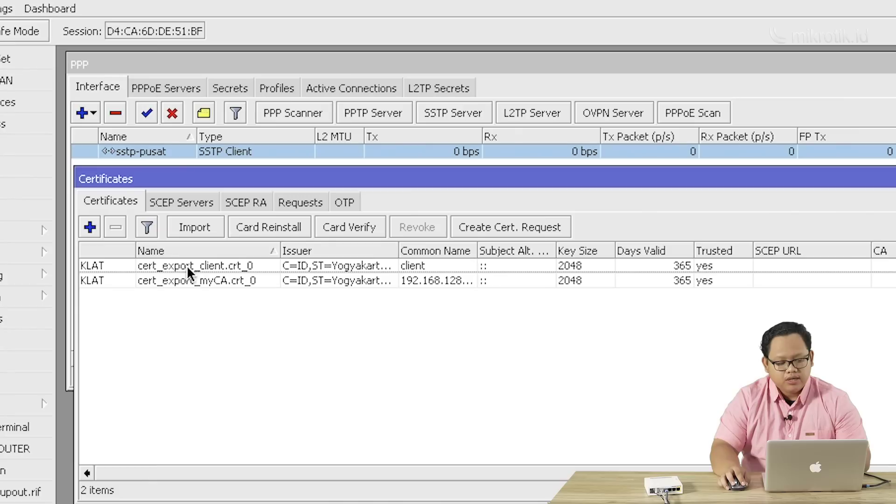
# Rename cert_export_client.crt_0 to client and the CA certificate to myCA.
pyautogui.click(187, 266)
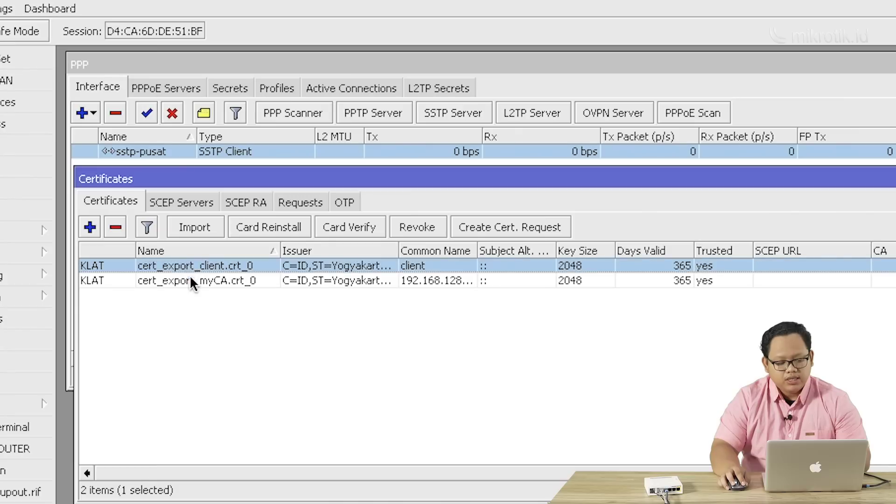
pyautogui.click(190, 279)
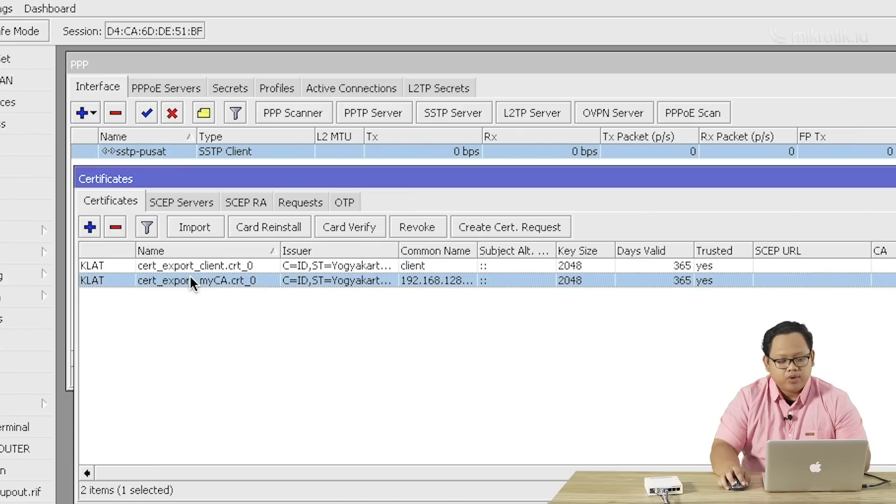
pyautogui.doubleClick(214, 266)
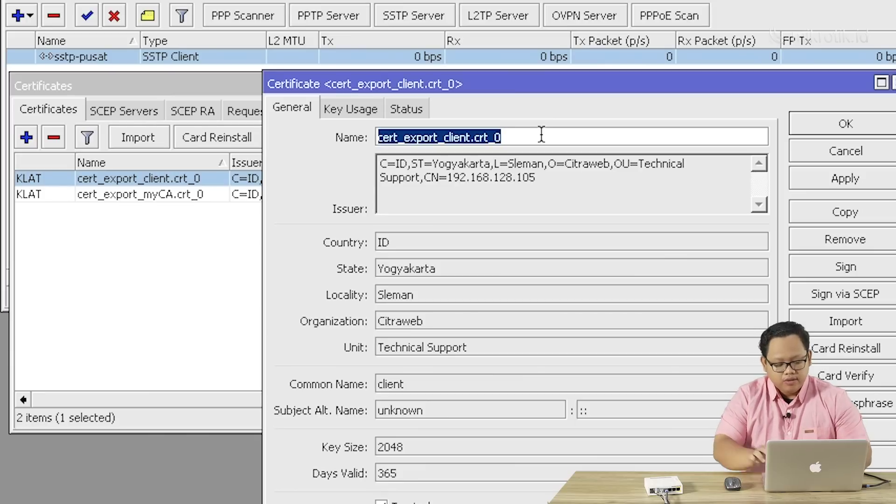
pyautogui.write('client')
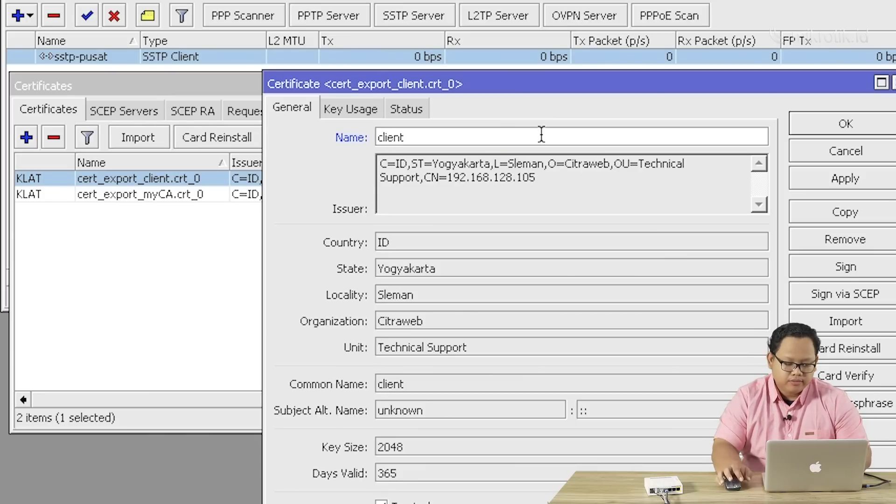
pyautogui.click(823, 132)
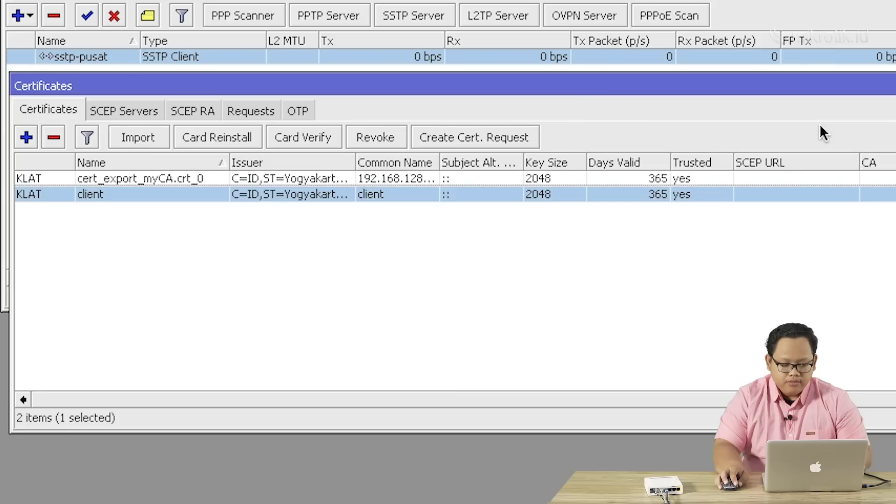
pyautogui.doubleClick(171, 176)
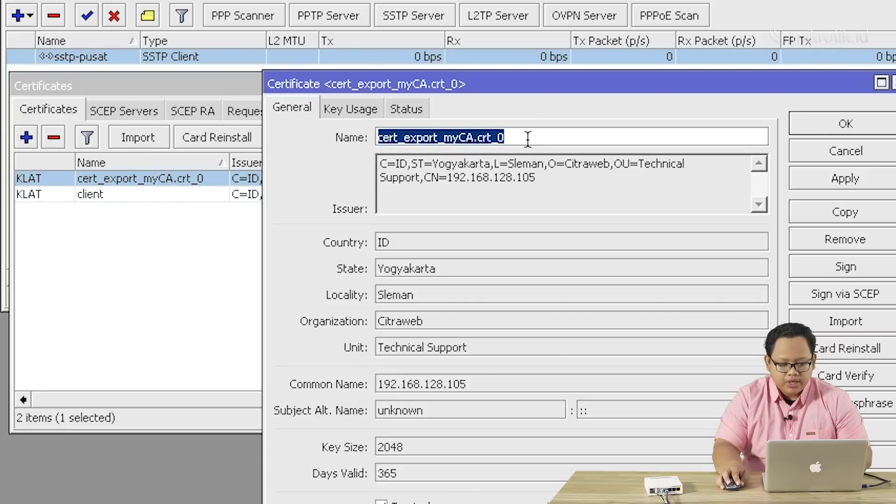
pyautogui.write('my')
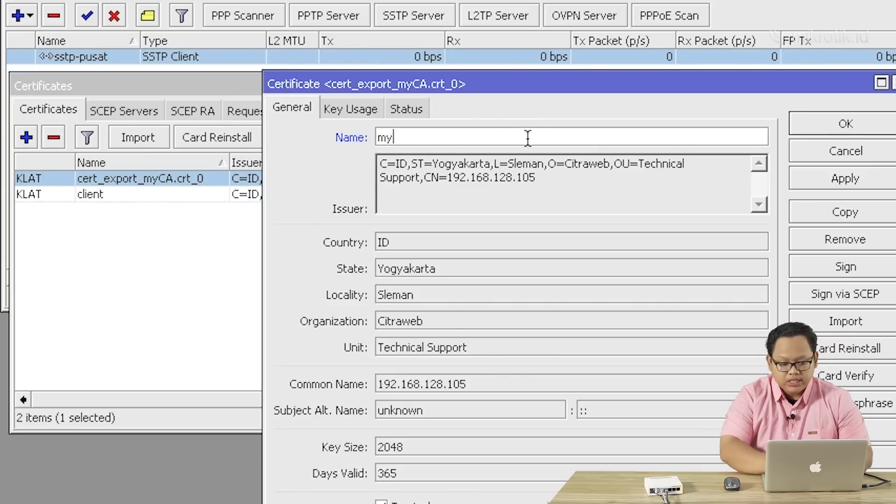
pyautogui.write('CA')
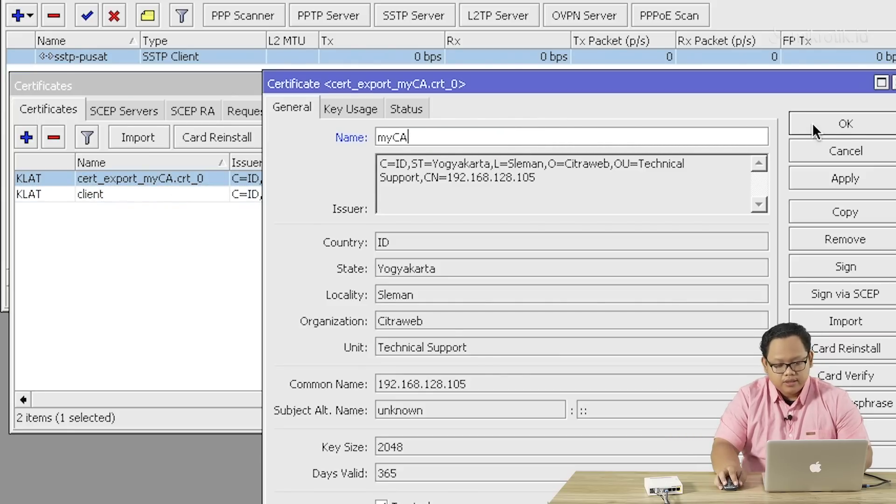
pyautogui.click(817, 123)
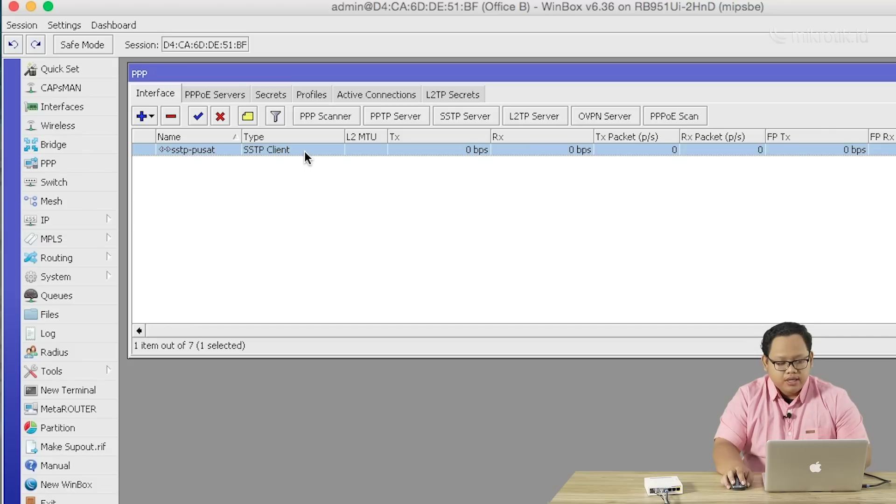
# Set sstp-pusat's Dial Out certificate to client, turn off Verify Server Certificate, and save.
pyautogui.doubleClick(305, 151)
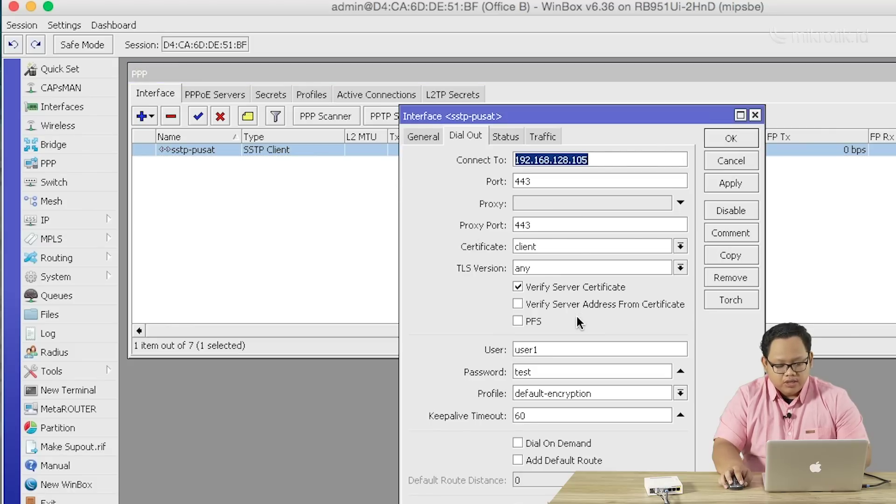
pyautogui.click(574, 245)
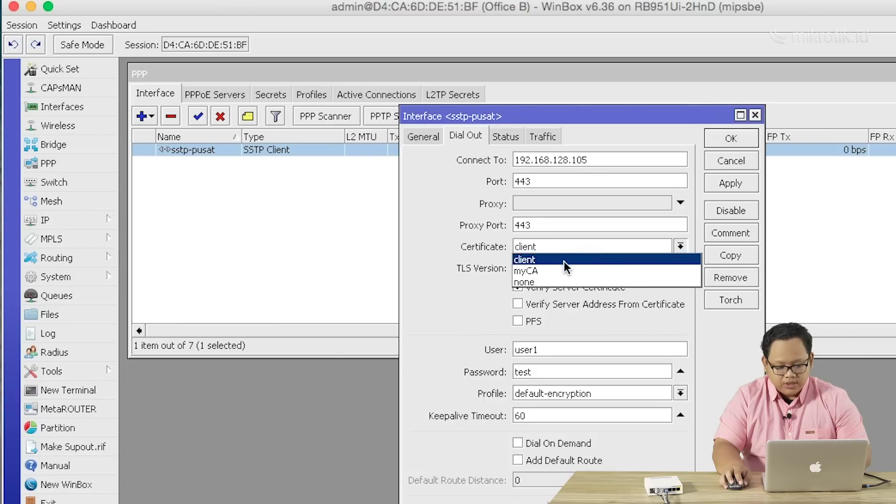
pyautogui.click(564, 259)
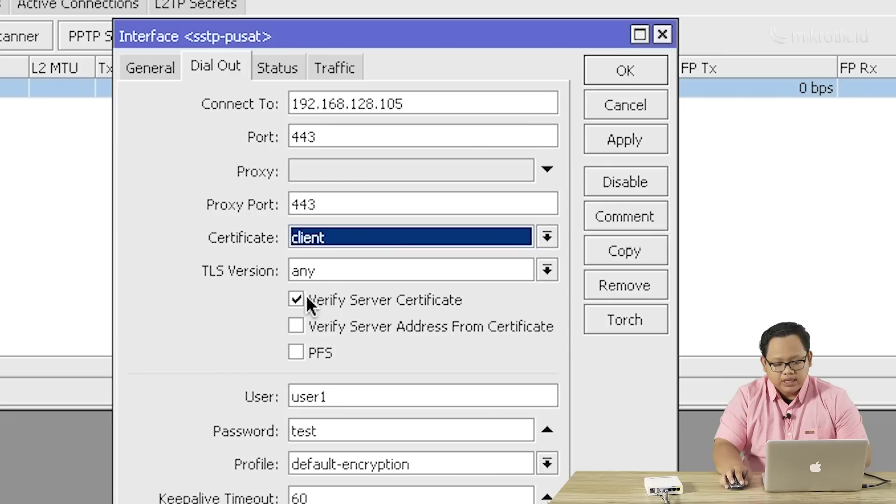
pyautogui.click(525, 287)
pyautogui.click(316, 236)
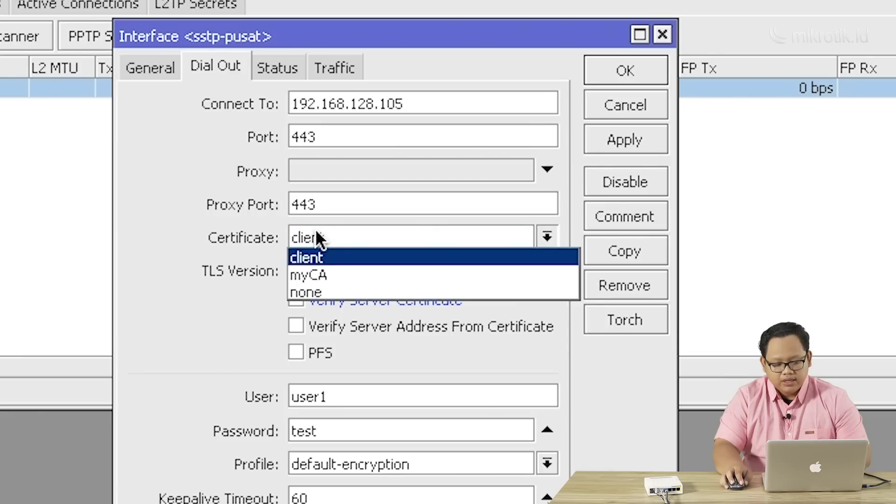
pyautogui.click(318, 256)
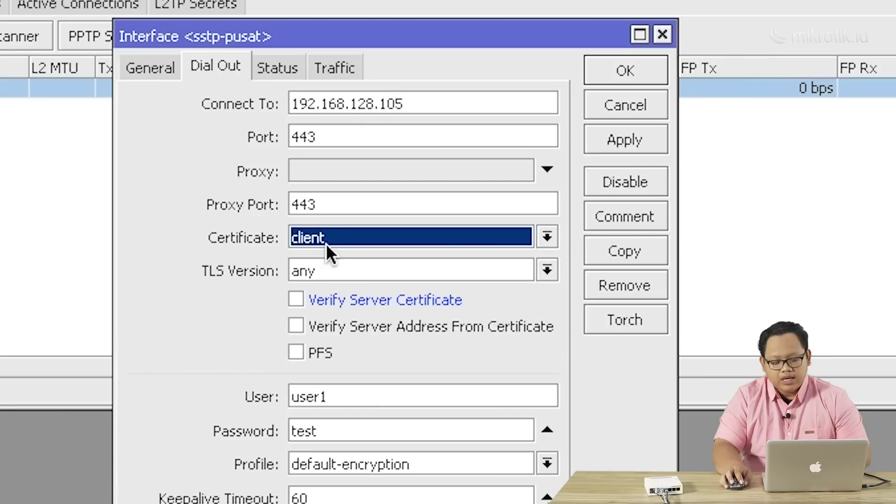
pyautogui.click(365, 397)
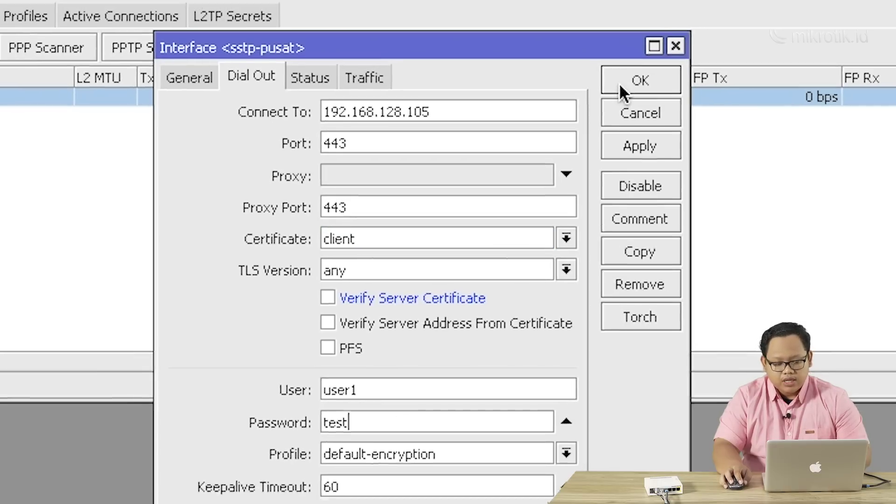
pyautogui.click(605, 72)
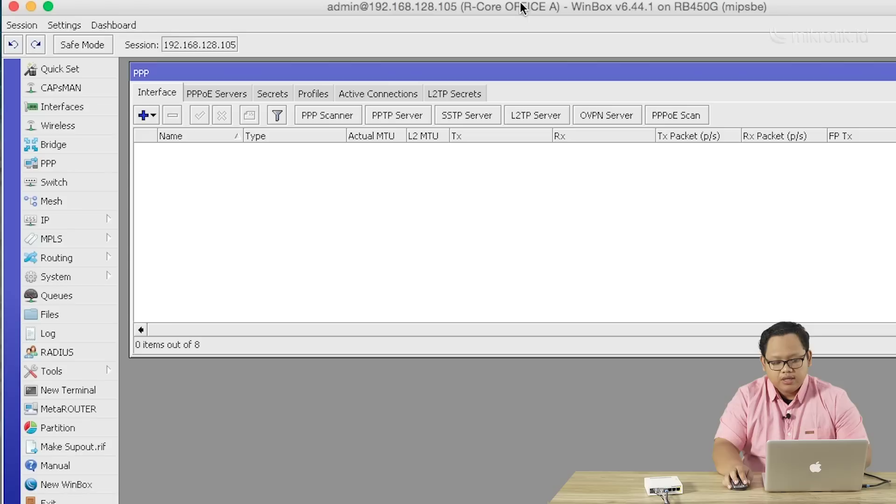
# Set Office A's SSTP Server certificate to server and apply the change.
pyautogui.click(472, 118)
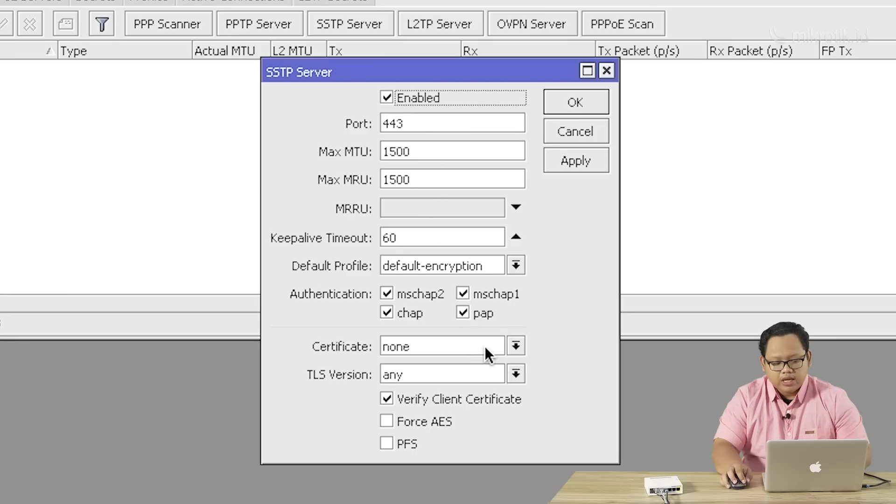
pyautogui.click(485, 346)
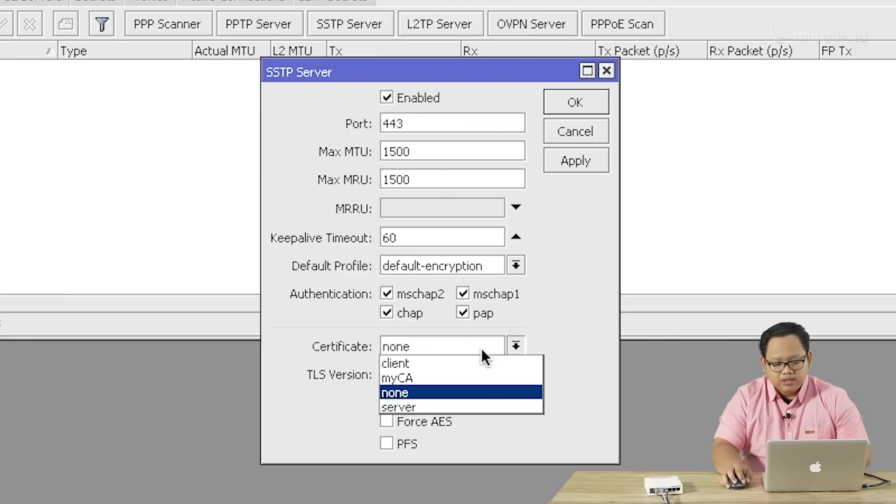
pyautogui.click(454, 401)
pyautogui.click(576, 163)
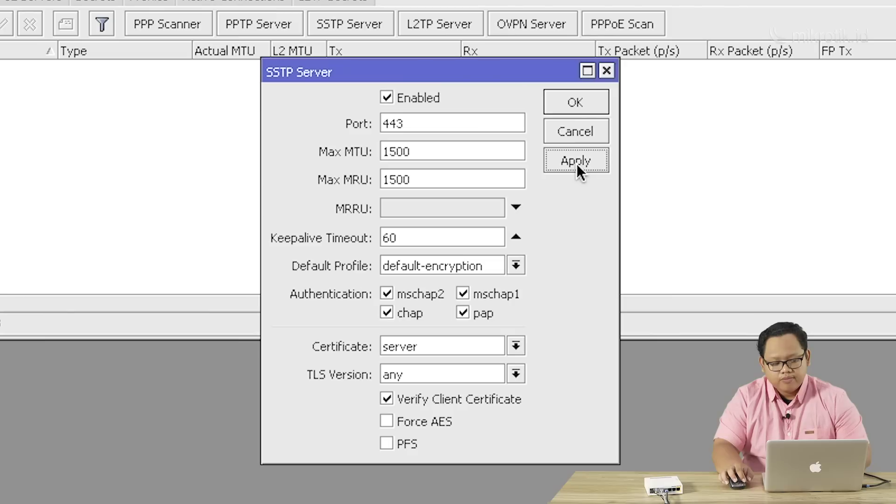
pyautogui.click(576, 102)
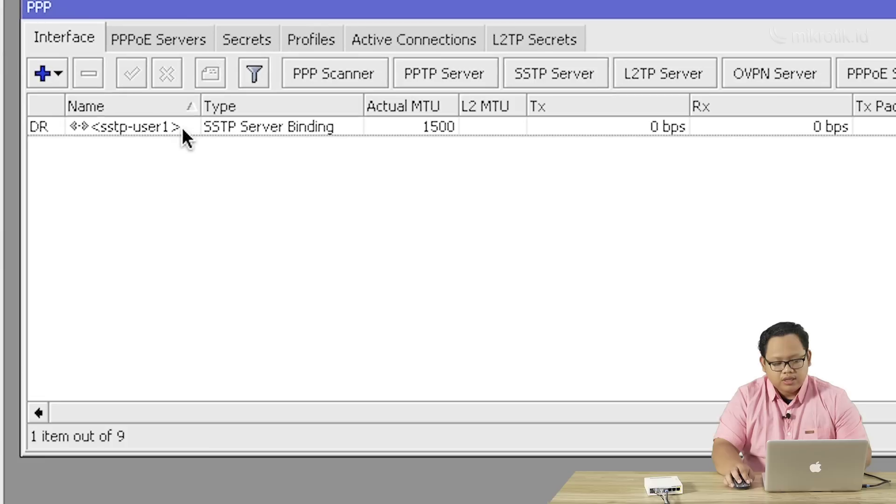
# Open Active Connections and view user1's sstp connection details at 10.2.2.2.
pyautogui.click(42, 68)
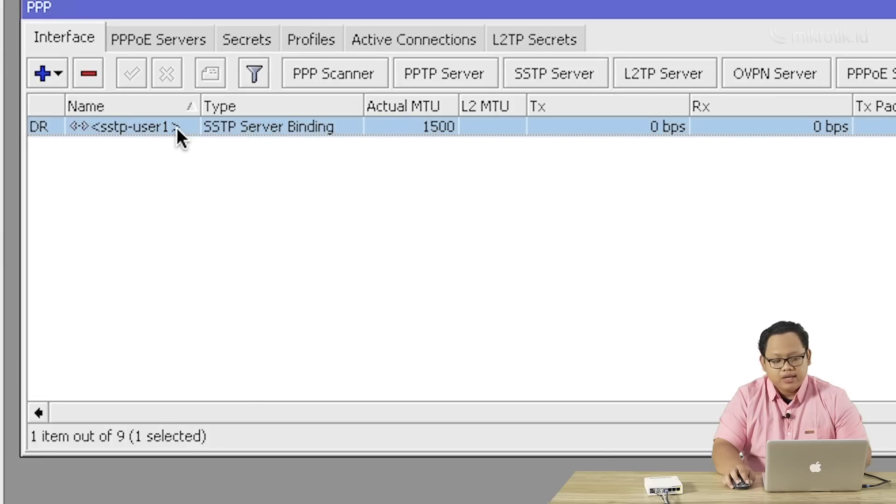
pyautogui.click(445, 40)
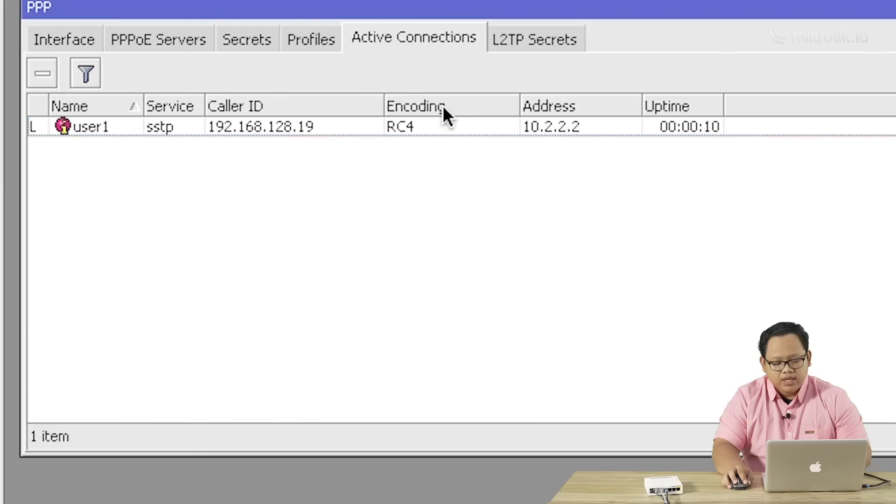
pyautogui.doubleClick(432, 129)
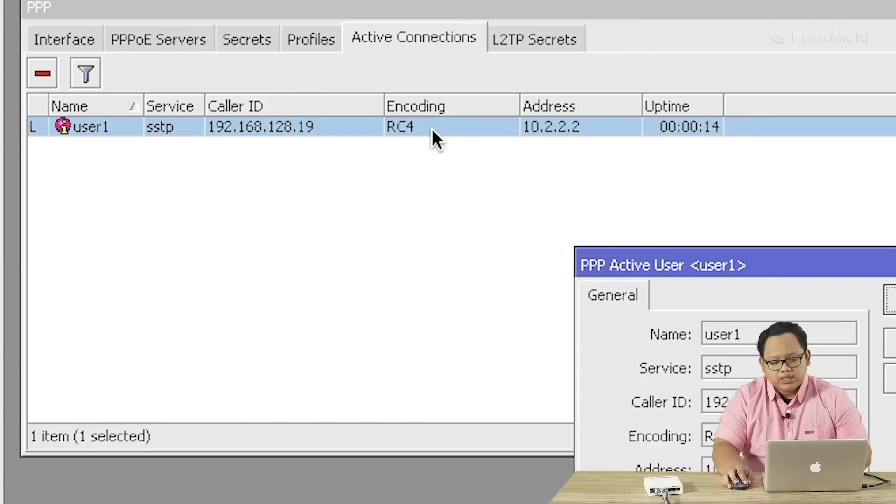
pyautogui.moveTo(641, 260); pyautogui.dragTo(581, 152)
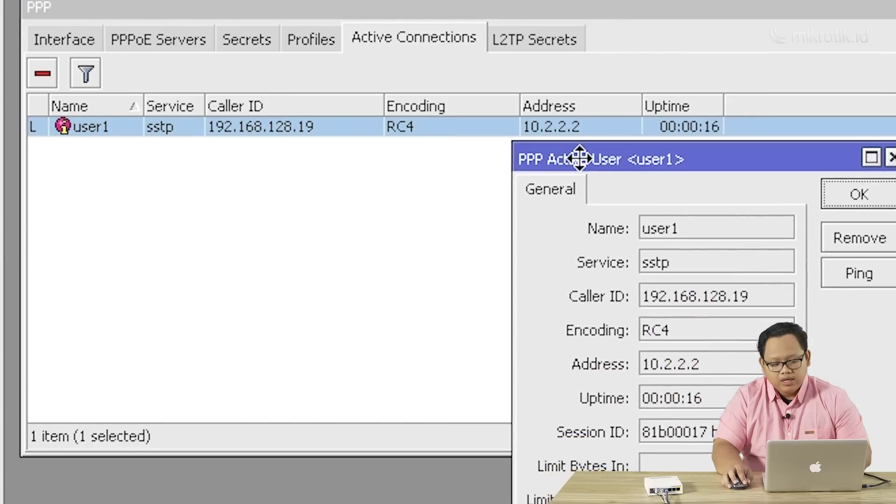
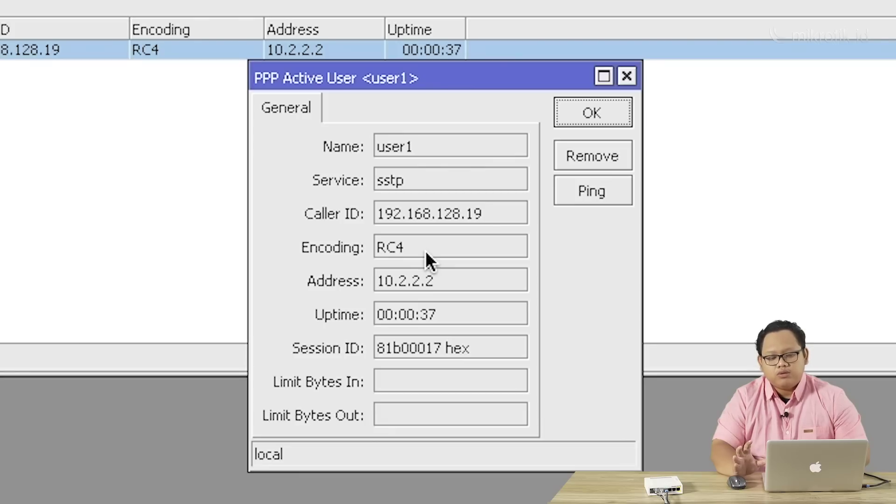
# Close user1's connection details and open the SSTP Server settings from the PPP interface list.
pyautogui.click(627, 76)
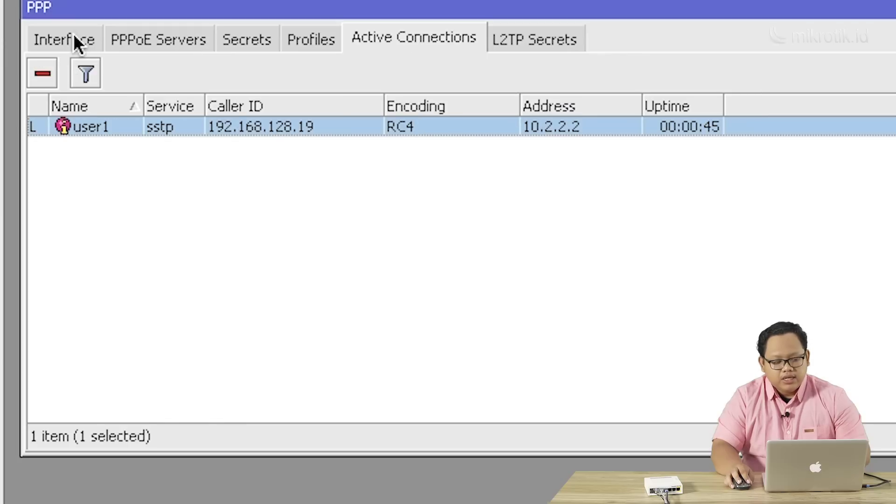
pyautogui.click(74, 36)
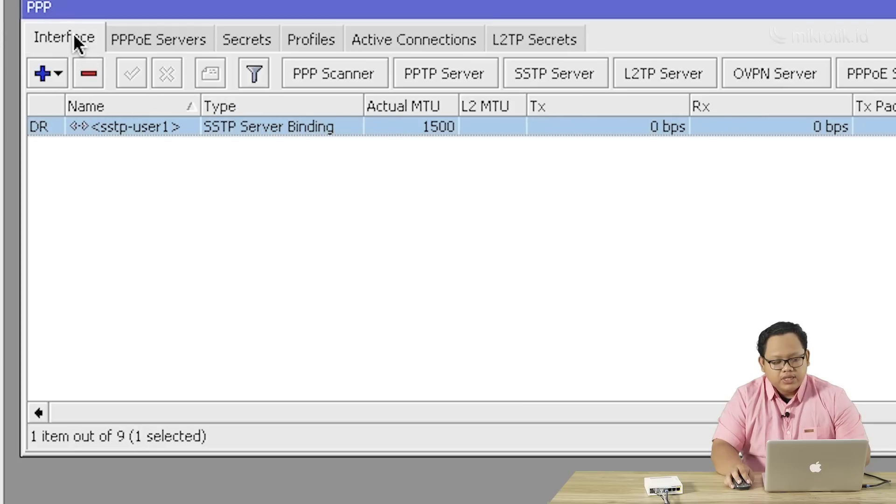
pyautogui.click(541, 73)
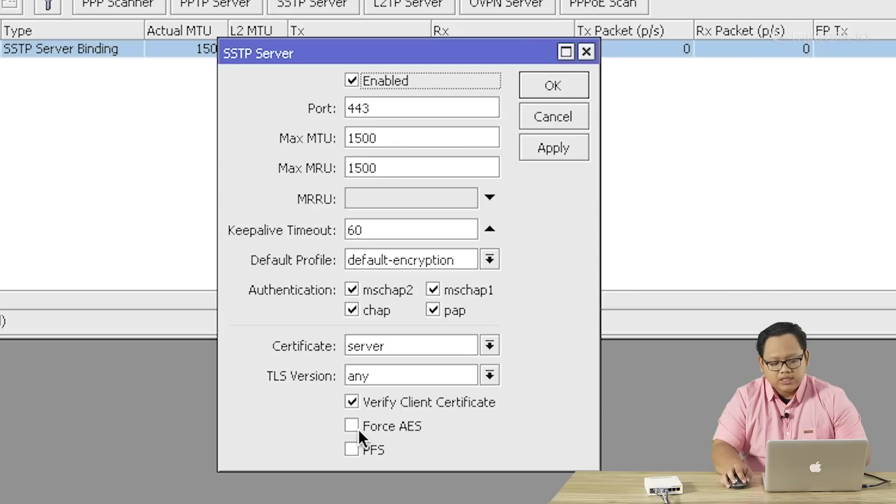
# Enable Force AES on the SSTP server, save it, and return to the Active Connections list.
pyautogui.click(356, 431)
pyautogui.click(566, 148)
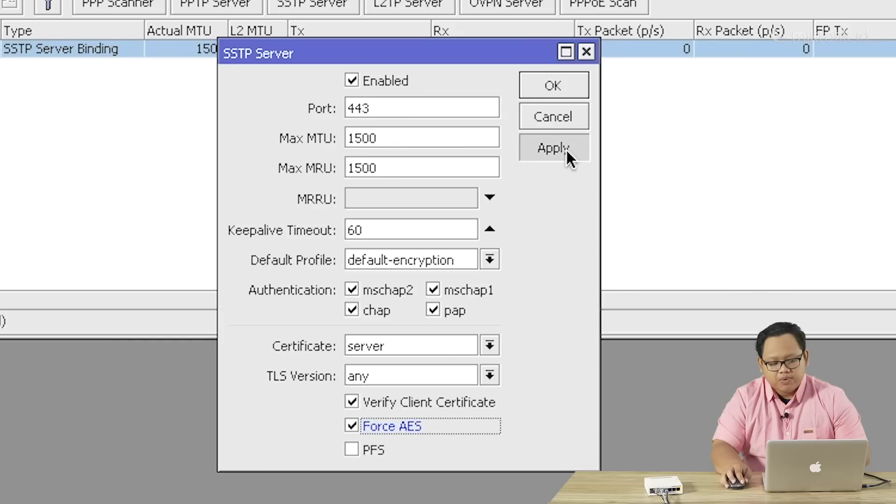
pyautogui.click(551, 86)
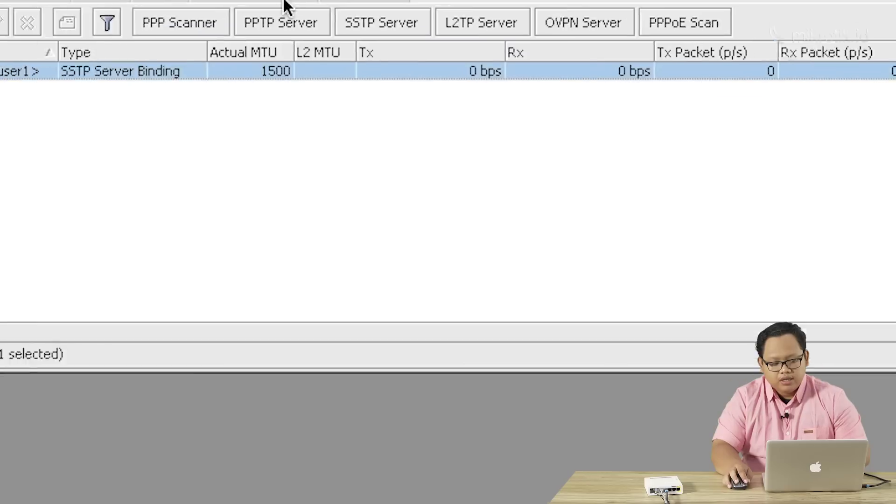
pyautogui.click(434, 39)
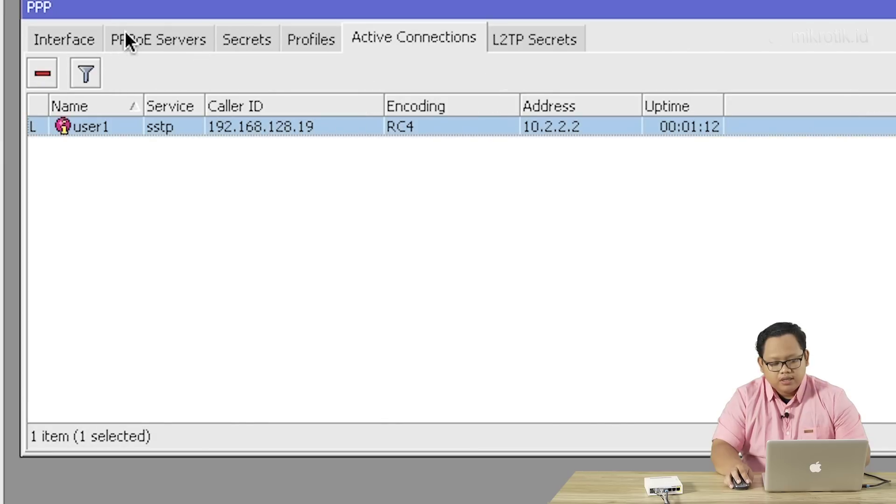
# Disable and re-enable the sstp-pusat client, then confirm user1 reconnected with AES256-CBC encoding.
pyautogui.click(67, 33)
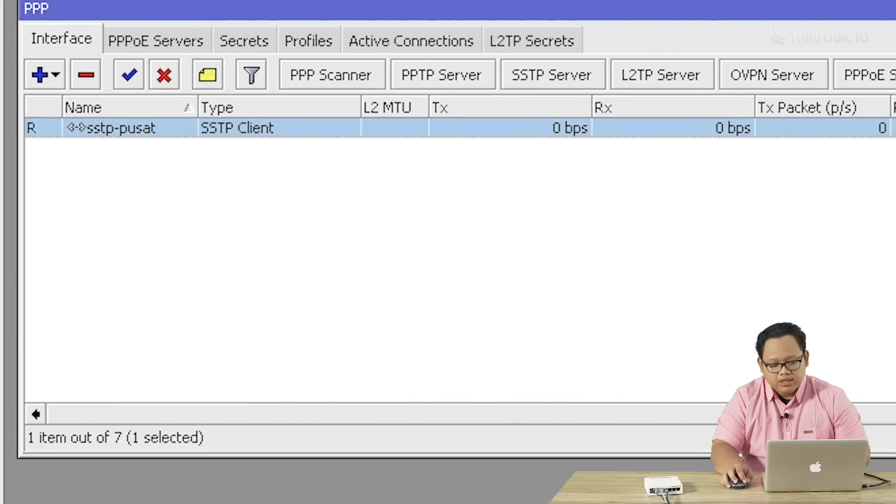
pyautogui.click(165, 77)
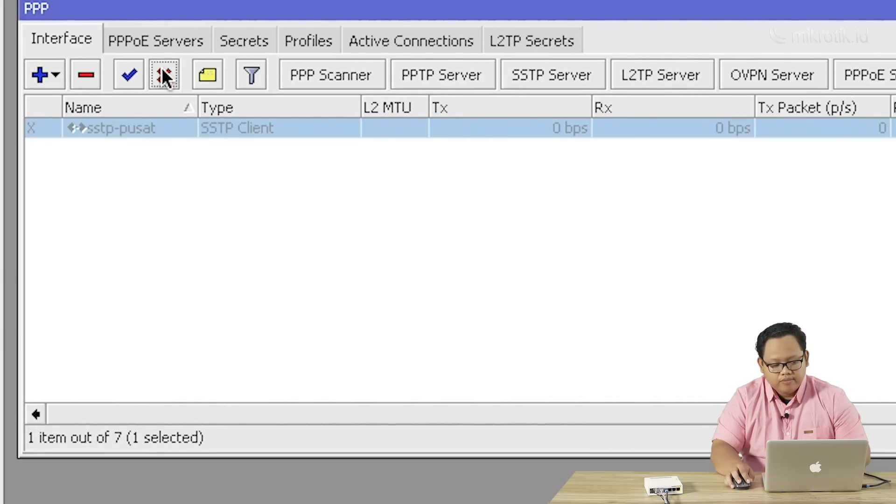
pyautogui.click(134, 78)
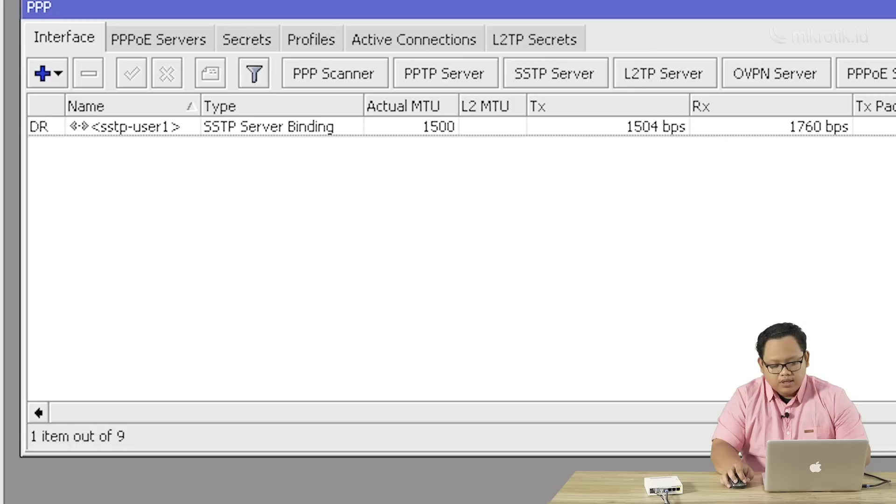
pyautogui.click(415, 38)
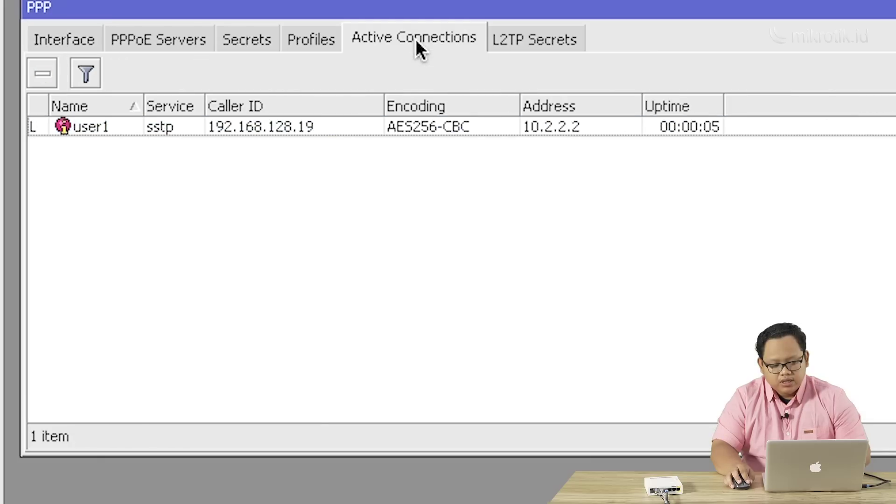
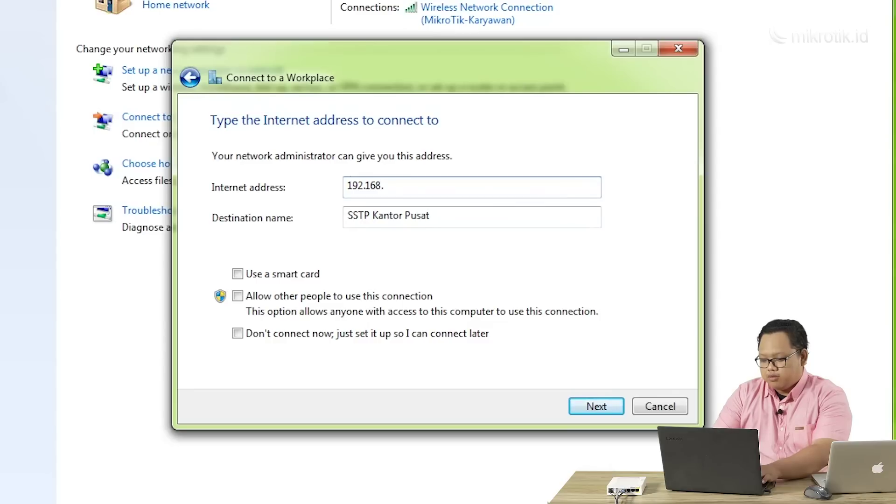
# Finish entering 192.168.128.105 as the Internet address for the SSTP Kantor Pusat VPN.
pyautogui.write('05')
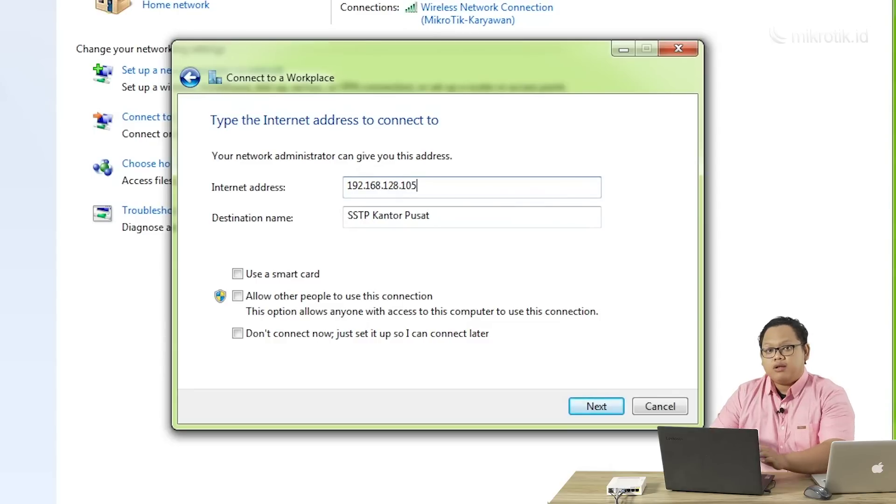
# Enter VPN user name user2 and the account password, showing the characters to check them.
pyautogui.click(595, 401)
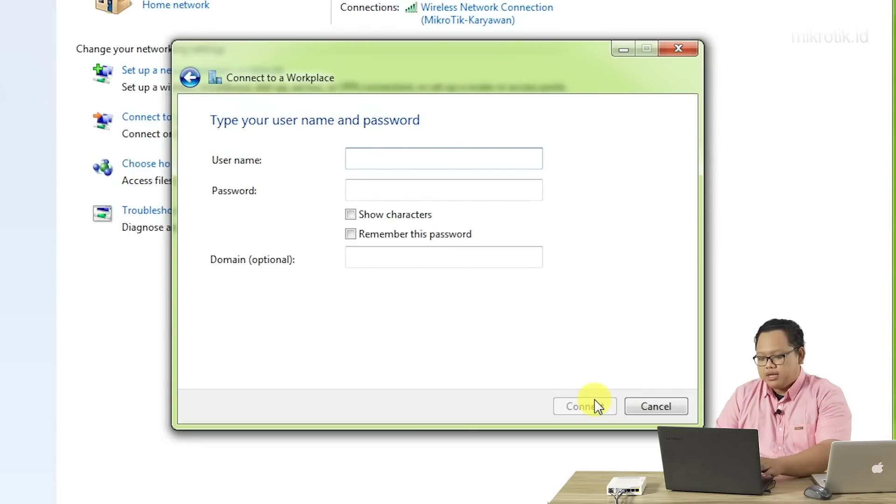
pyautogui.write('user')
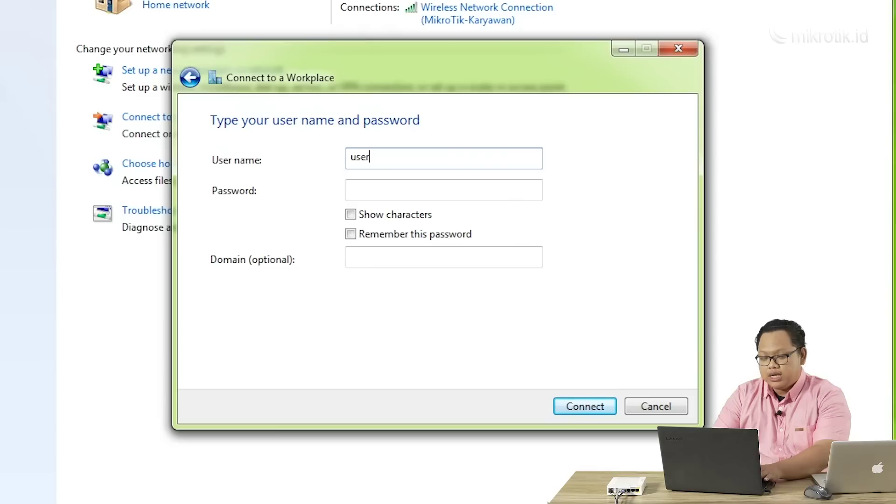
pyautogui.write('2')
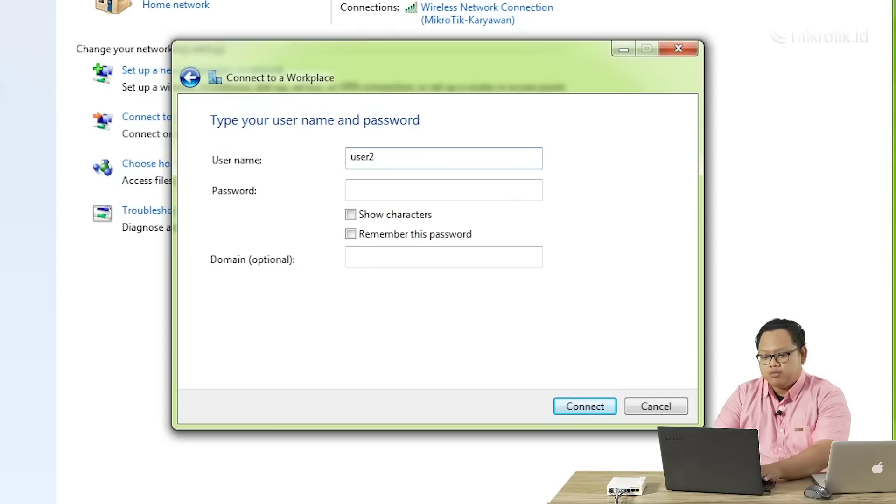
pyautogui.click(525, 184)
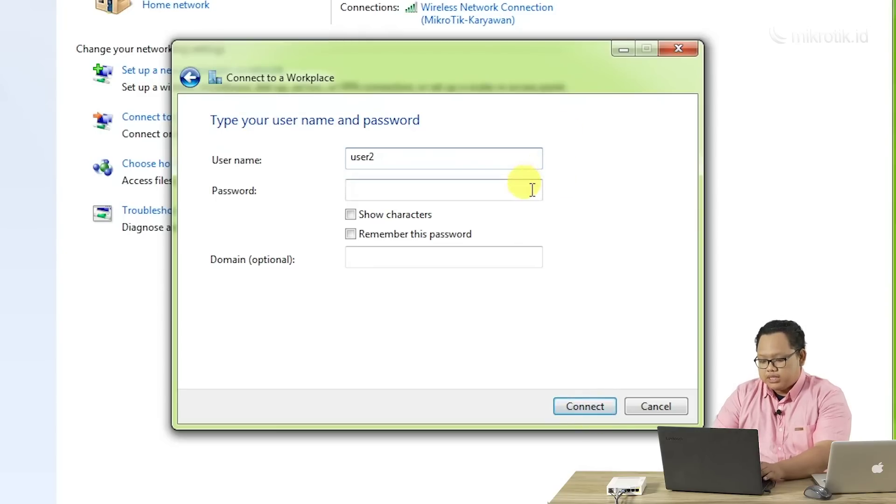
pyautogui.write('•••••••••••')
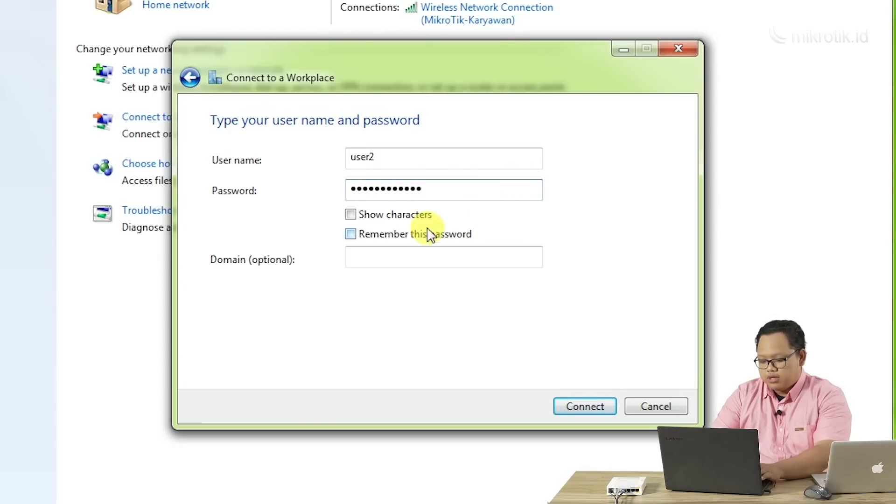
pyautogui.click(357, 216)
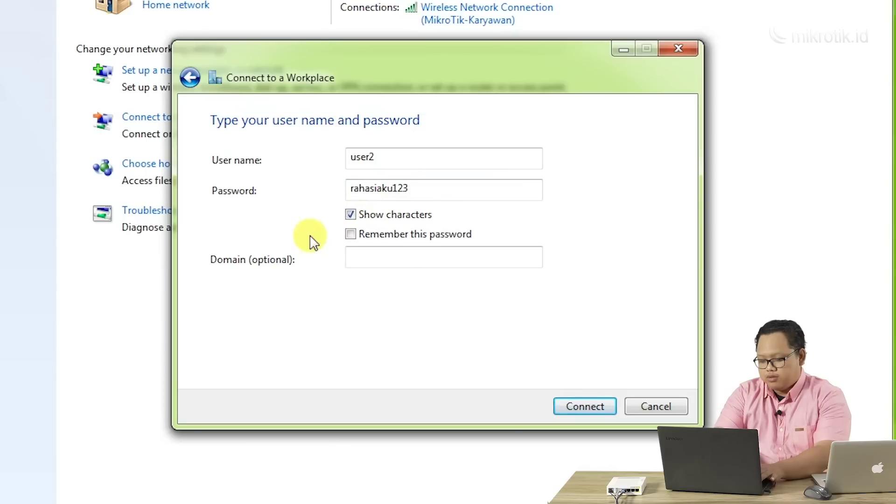
# Create the connection without connecting now, and close the wizard.
pyautogui.click(566, 407)
pyautogui.click(595, 406)
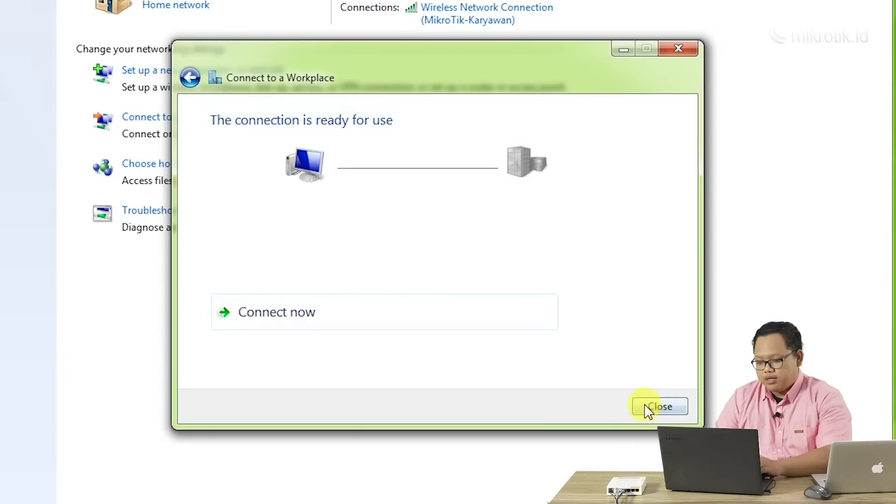
pyautogui.click(654, 407)
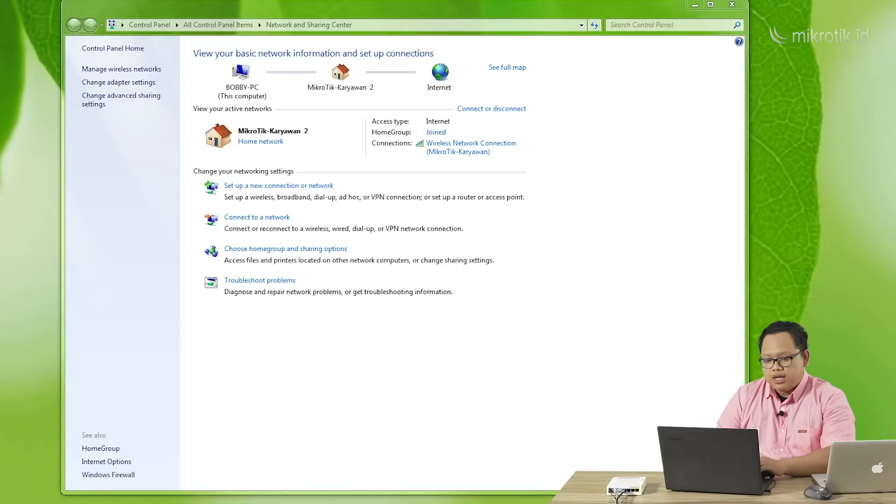
# Open D:\cert with the client1 and myCA certificate files, then bring up the Run box.
pyautogui.press('super+e')
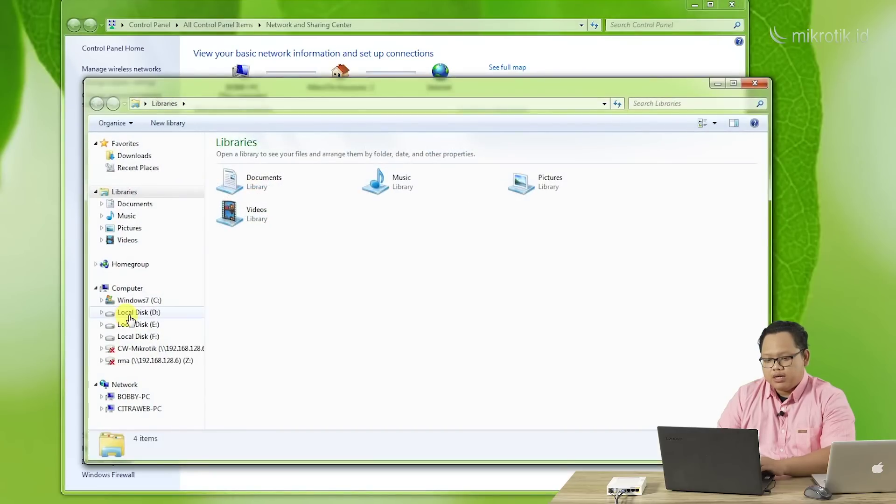
pyautogui.click(130, 314)
pyautogui.click(236, 171)
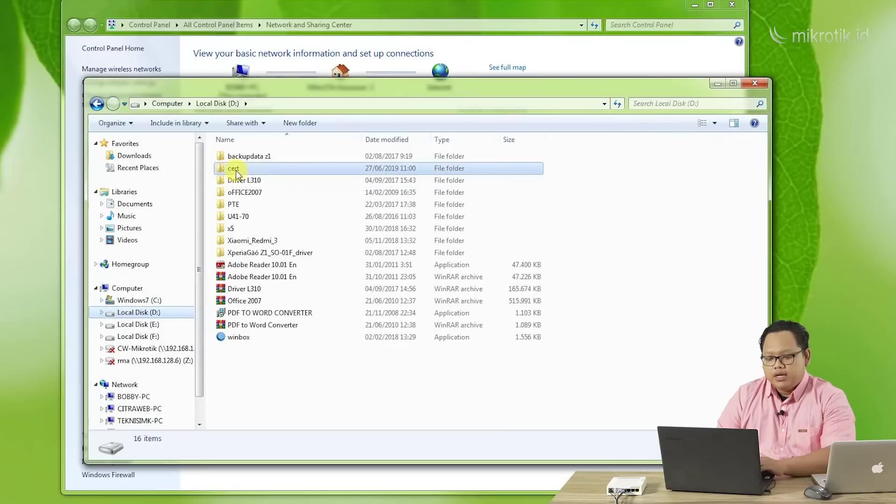
pyautogui.doubleClick(236, 170)
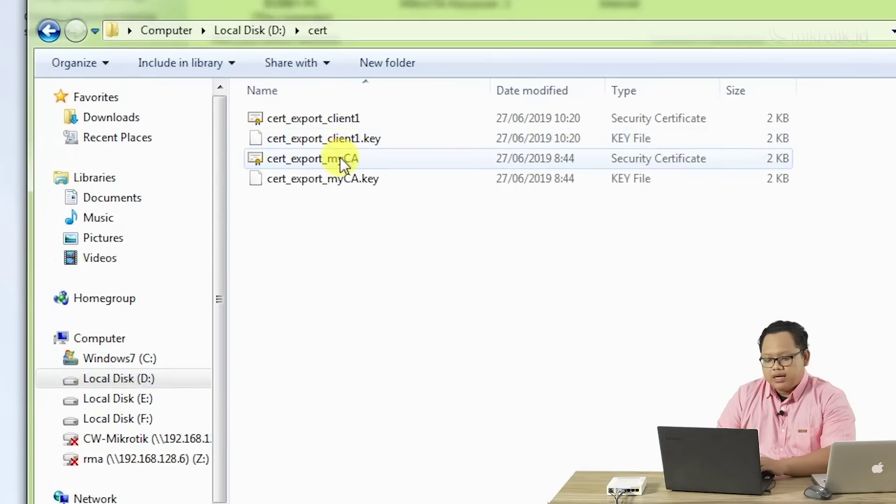
pyautogui.moveTo(344, 164)
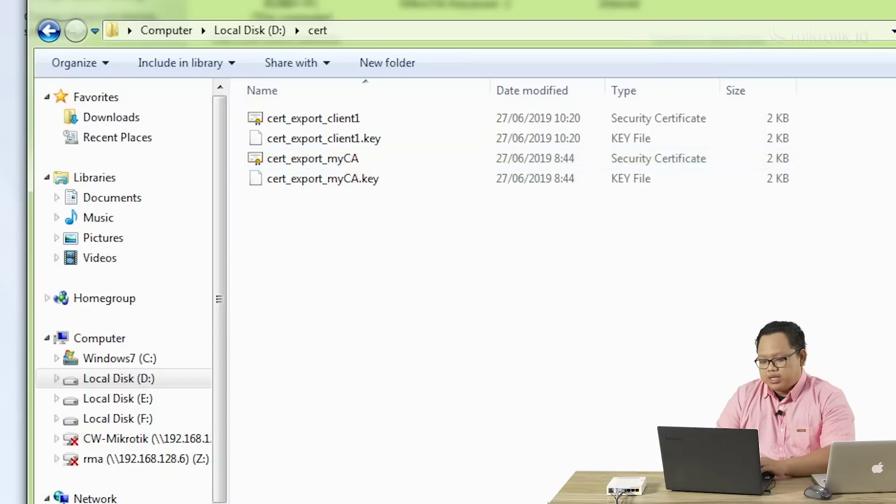
pyautogui.press('super+r')
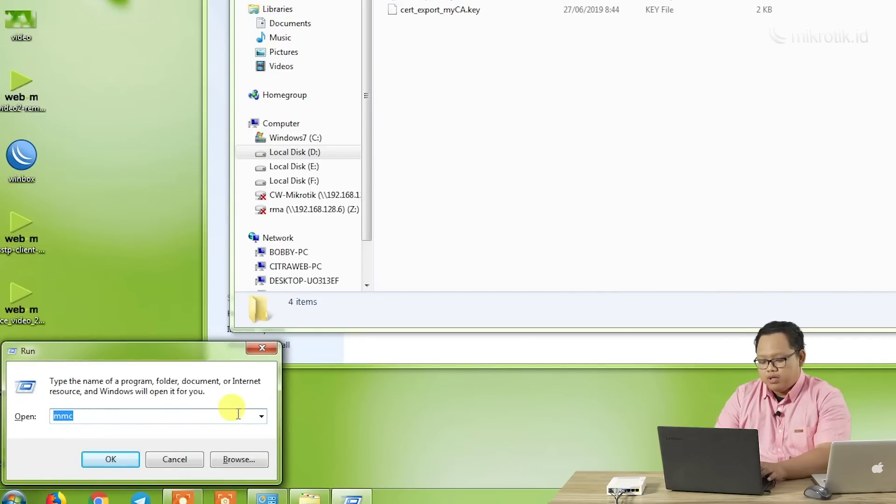
# Launch mmc and add the Certificates snap-in to the console.
pyautogui.press('Return')
pyautogui.click(216, 435)
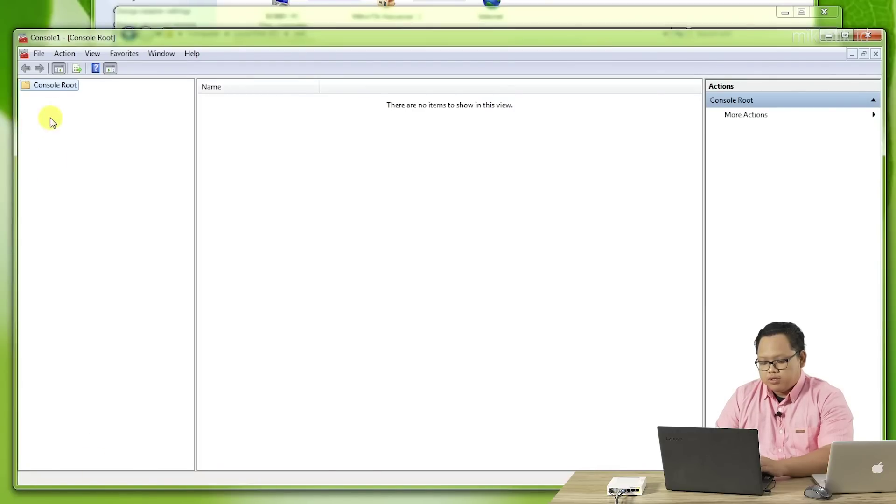
pyautogui.click(40, 53)
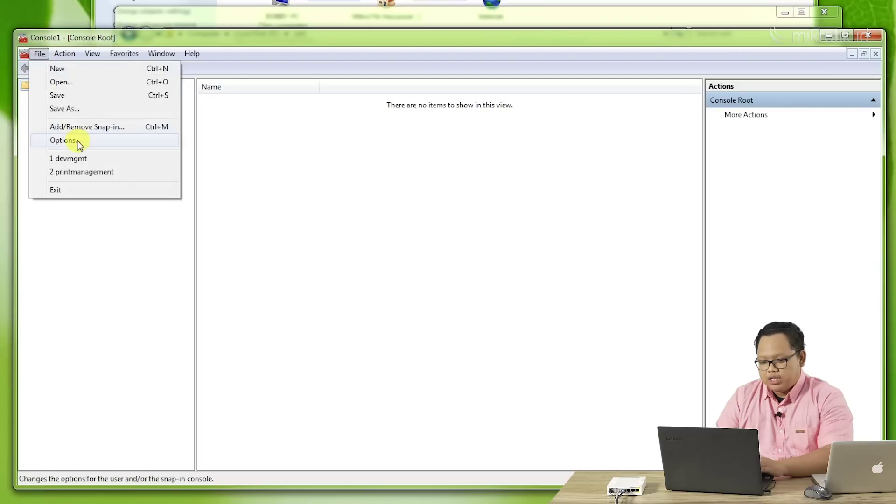
pyautogui.click(82, 128)
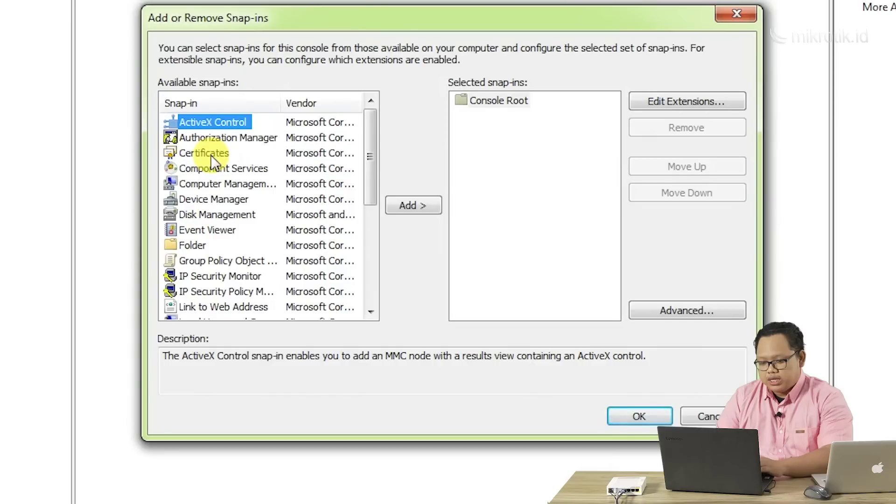
pyautogui.click(212, 161)
pyautogui.doubleClick(213, 161)
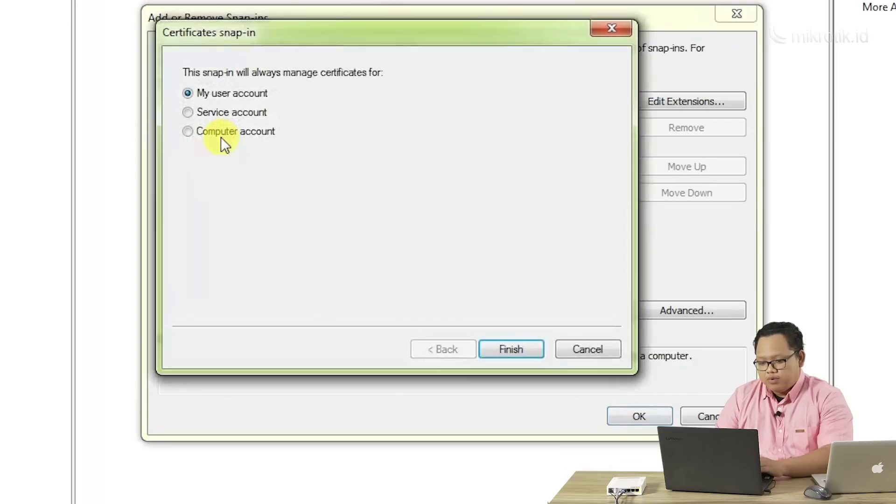
# Target the local computer account and expand Certificates (Local Computer) stores.
pyautogui.click(225, 133)
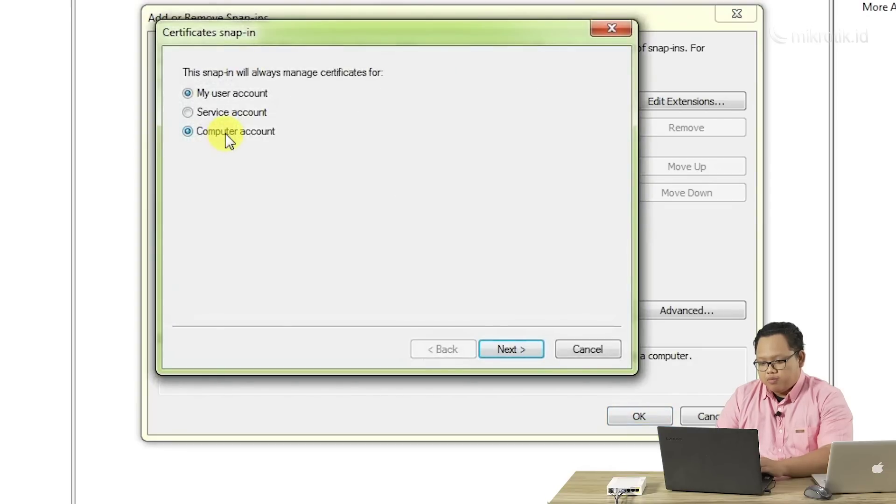
pyautogui.click(490, 344)
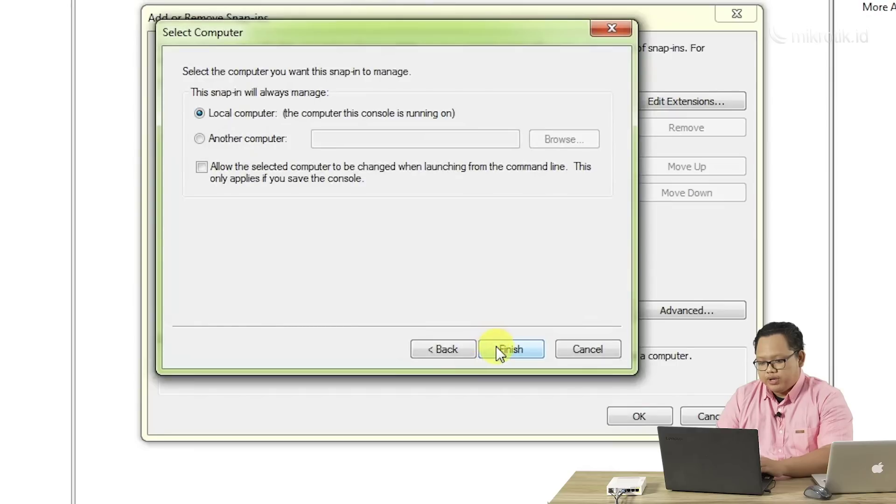
pyautogui.click(497, 347)
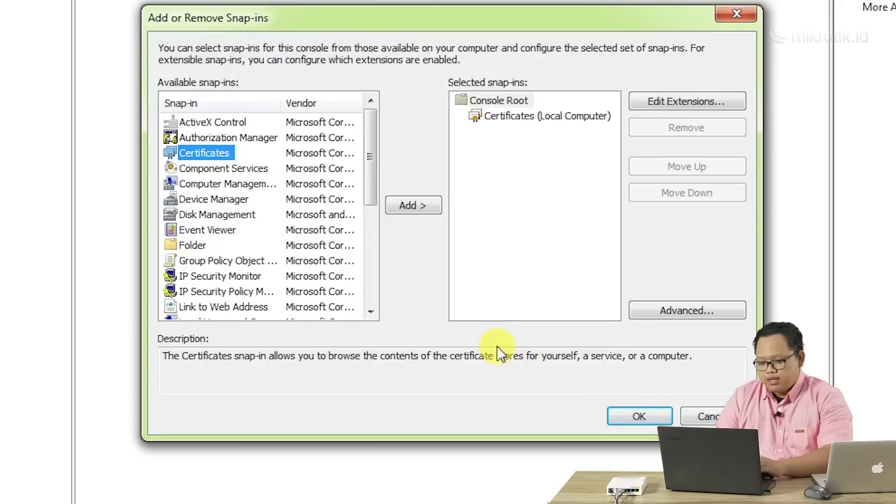
pyautogui.click(625, 415)
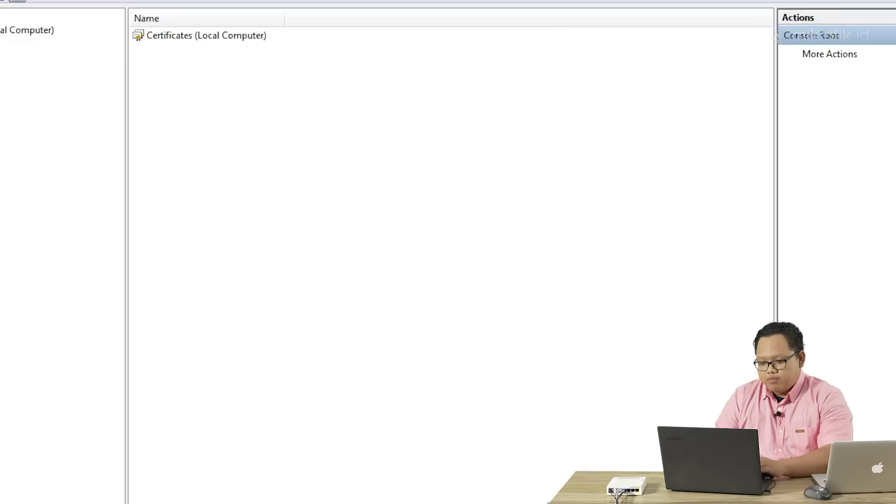
pyautogui.click(50, 97)
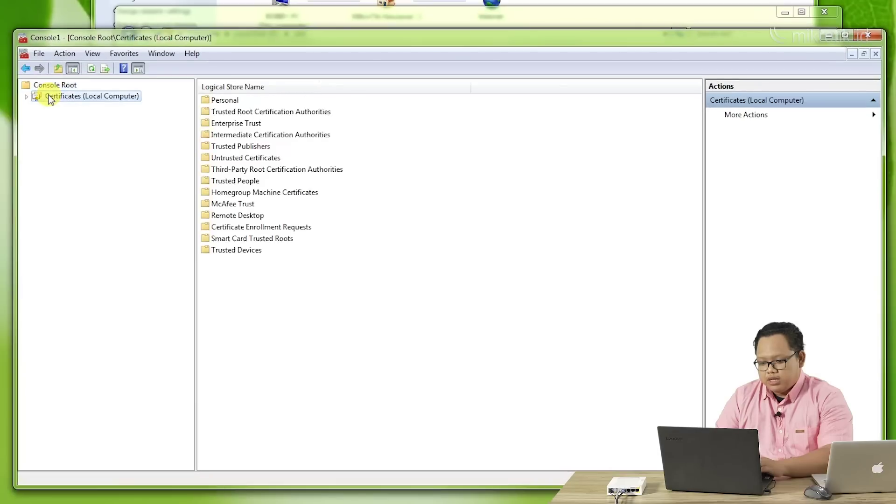
pyautogui.doubleClick(50, 96)
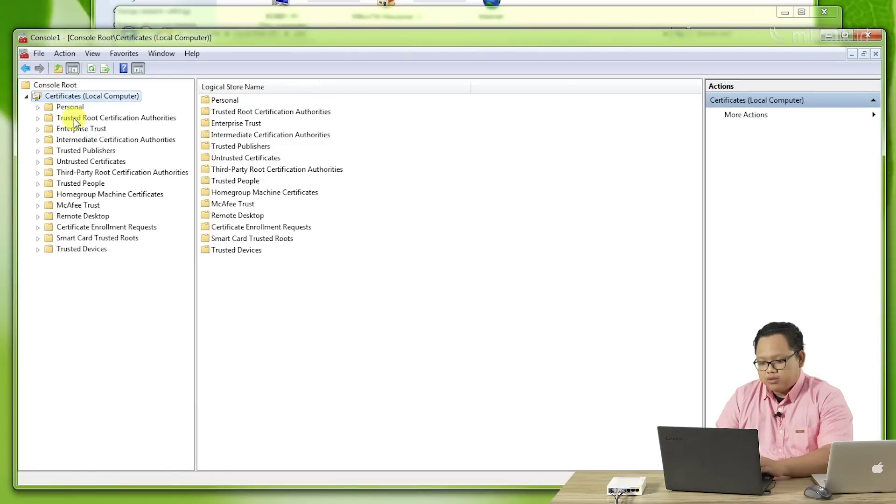
# Expand Trusted Root Certification Authorities and start a certificate import into it.
pyautogui.doubleClick(74, 119)
pyautogui.click(84, 130)
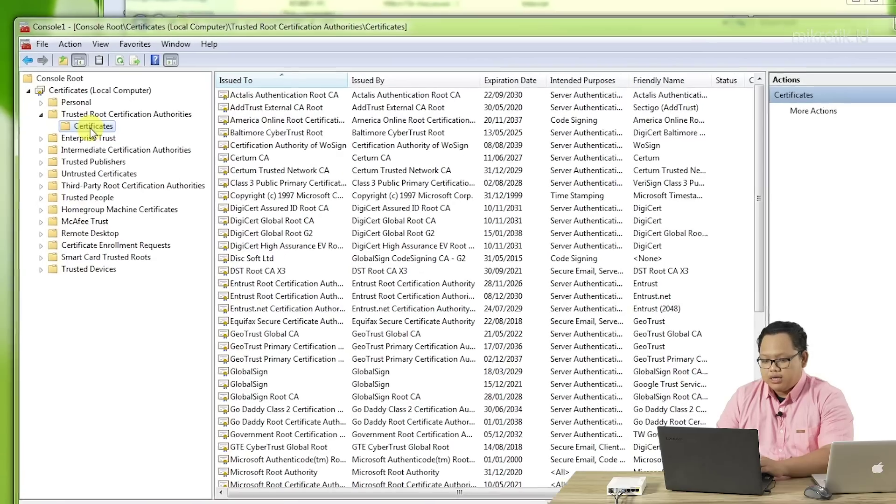
pyautogui.rightClick(84, 132)
pyautogui.moveTo(124, 136)
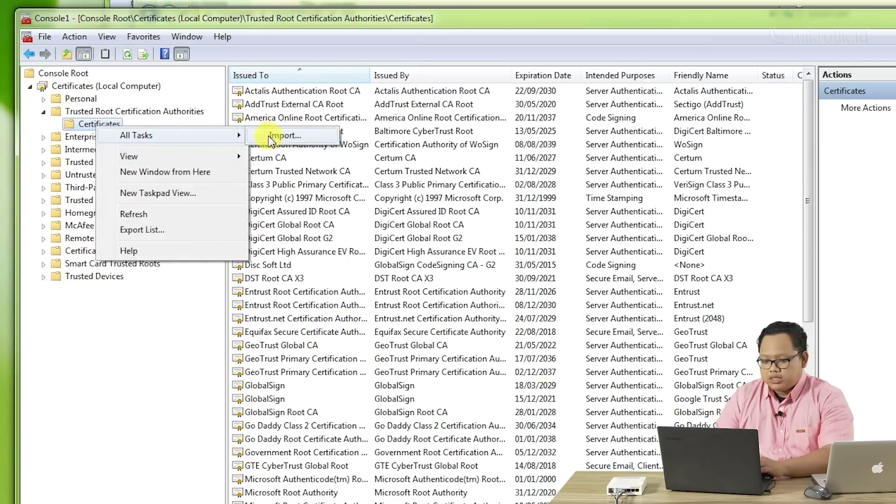
pyautogui.click(268, 136)
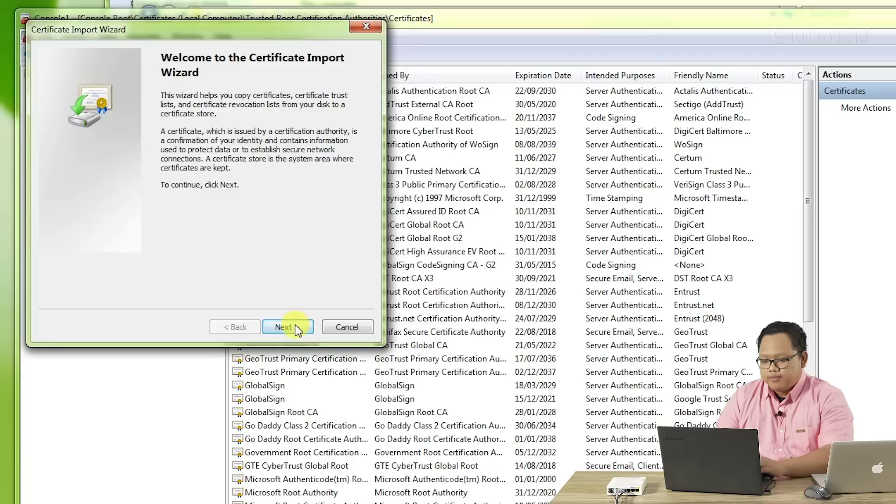
# Import D:\cert\cert_export_myCA into the Trusted Root store and acknowledge success.
pyautogui.click(295, 325)
pyautogui.click(322, 118)
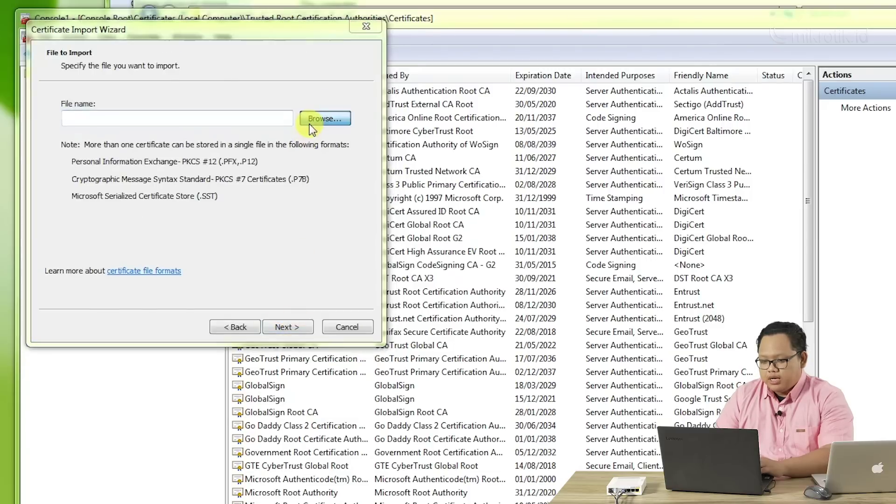
pyautogui.click(287, 153)
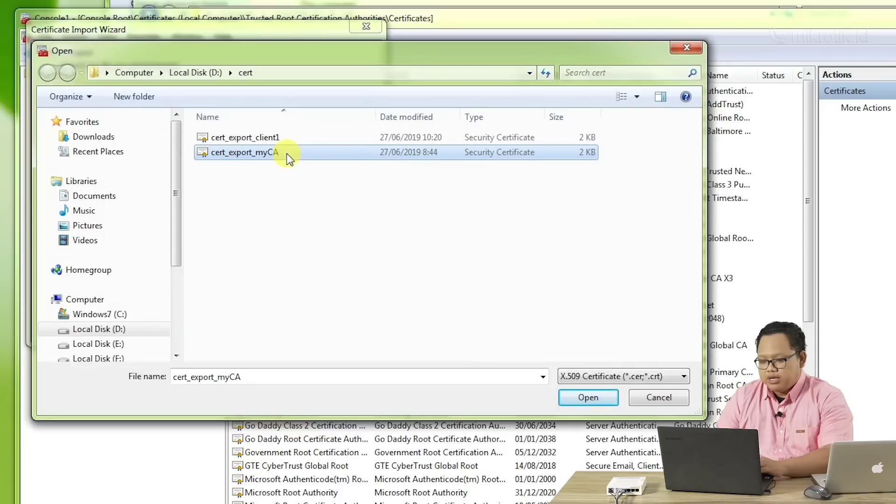
pyautogui.click(576, 396)
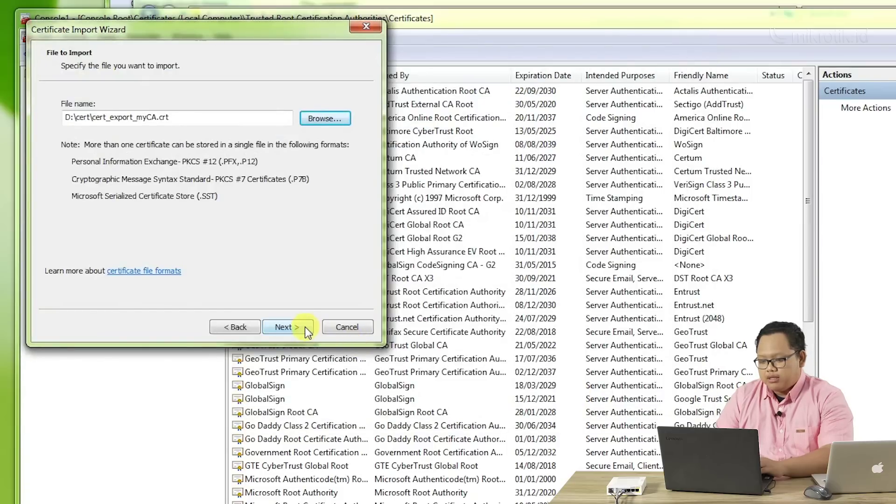
pyautogui.click(305, 327)
pyautogui.click(298, 327)
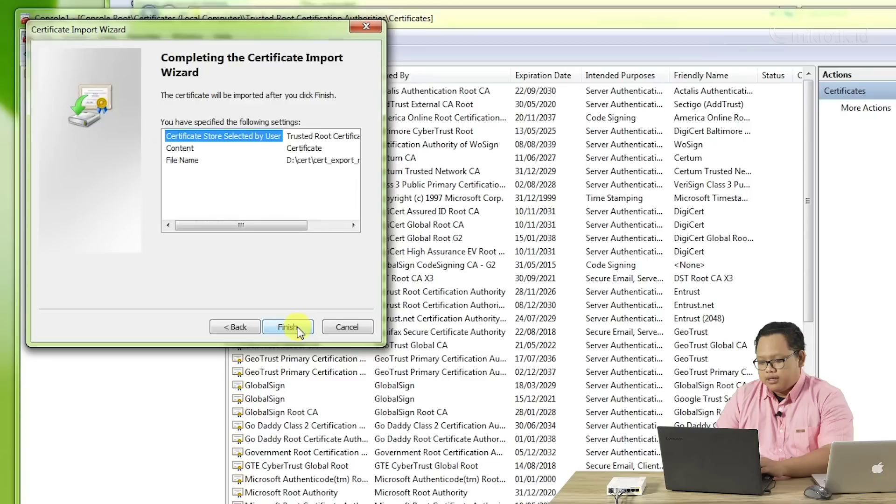
pyautogui.click(294, 327)
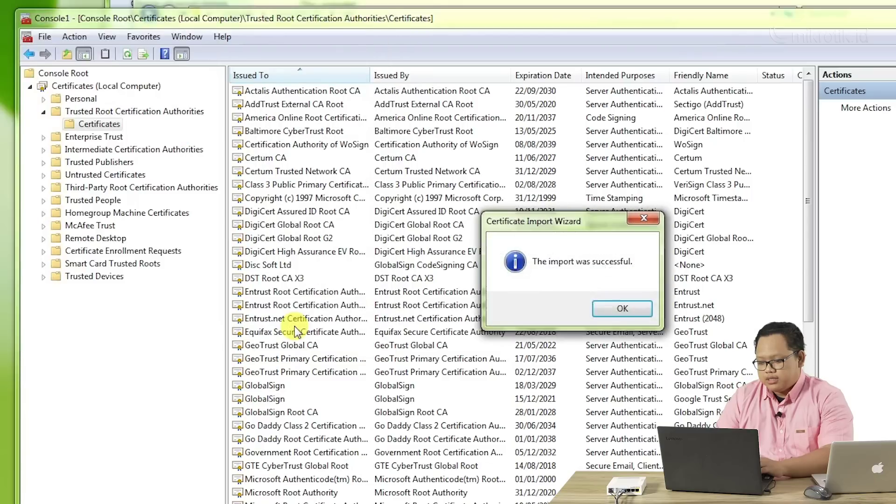
pyautogui.click(607, 305)
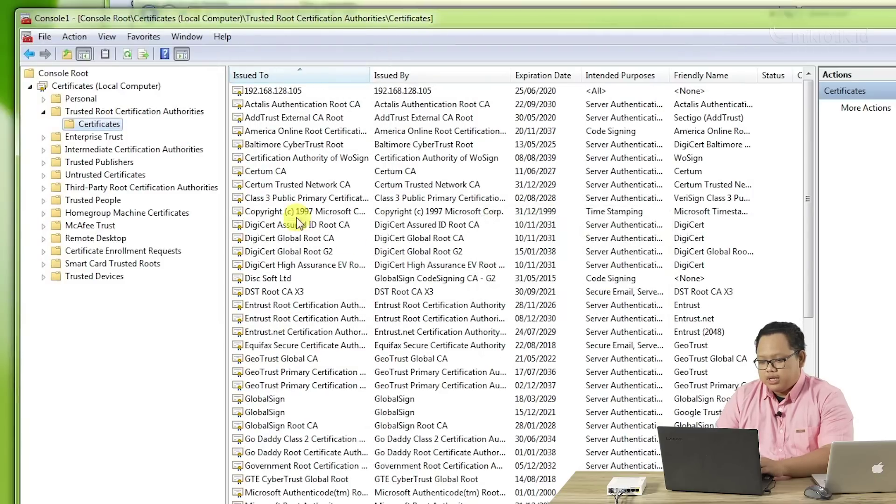
# Import cert_export_client1 into Trusted Root Certification Authorities and check the imported entries.
pyautogui.rightClick(117, 124)
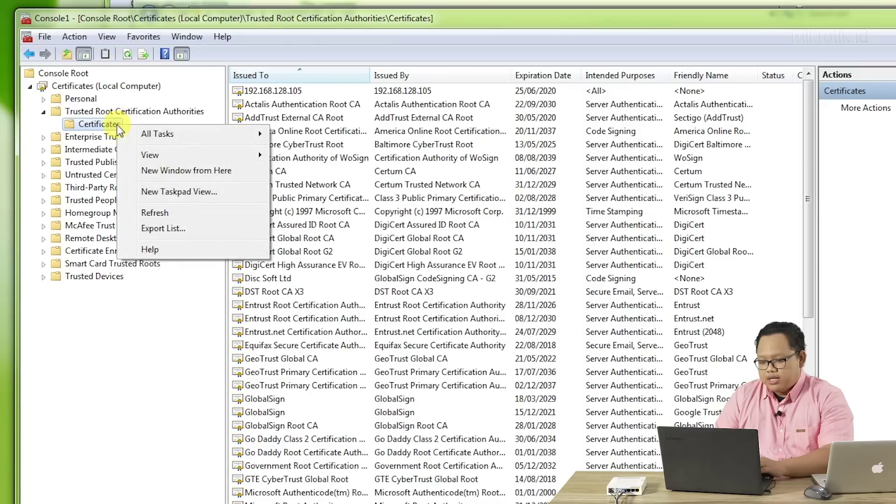
pyautogui.moveTo(150, 133)
pyautogui.click(299, 134)
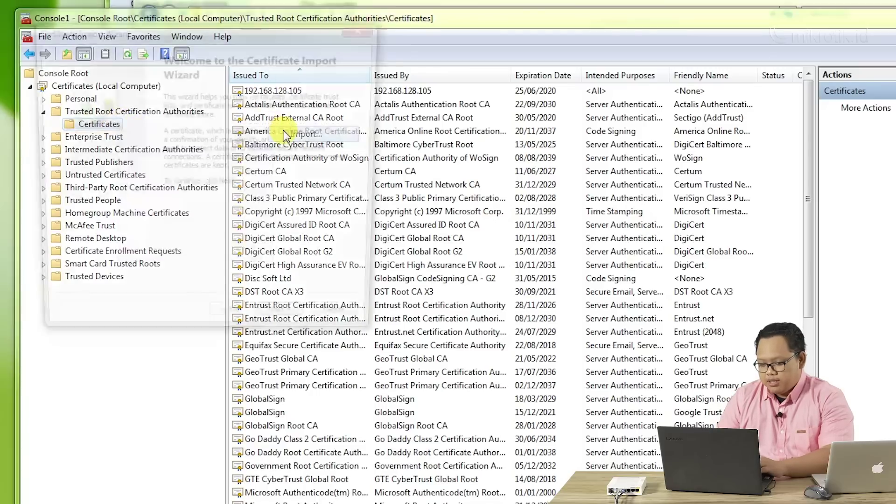
pyautogui.click(293, 323)
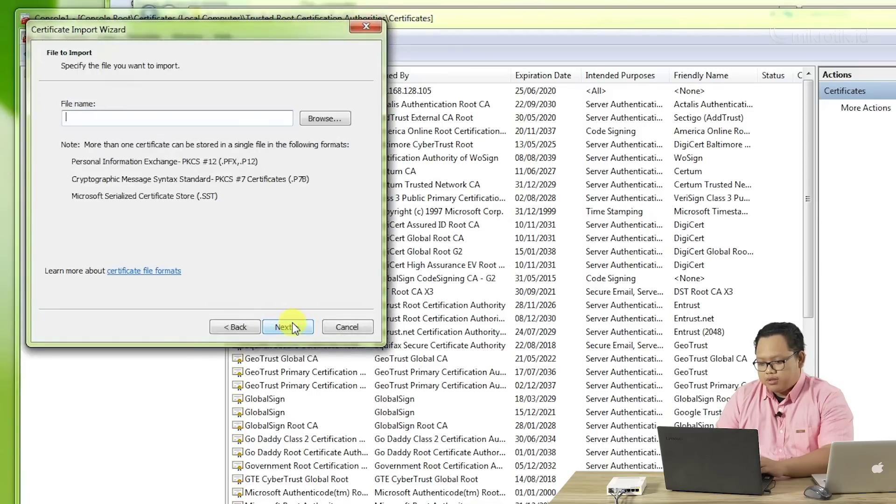
pyautogui.click(314, 121)
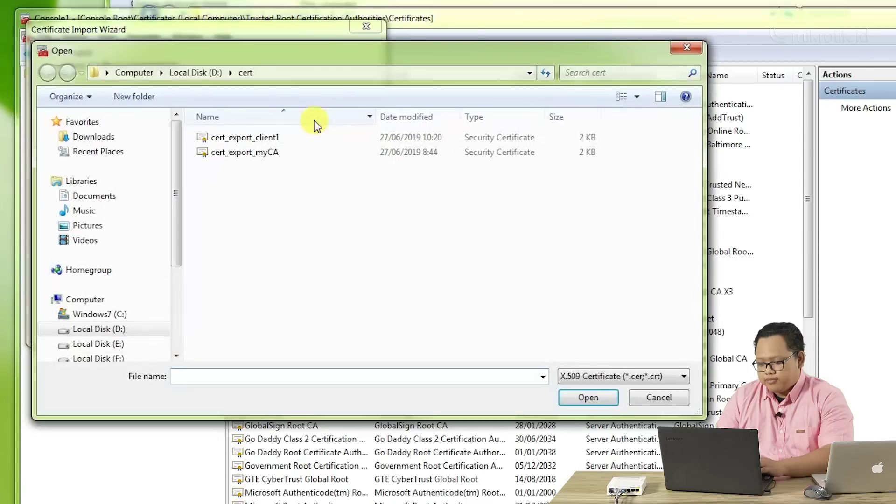
pyautogui.click(293, 139)
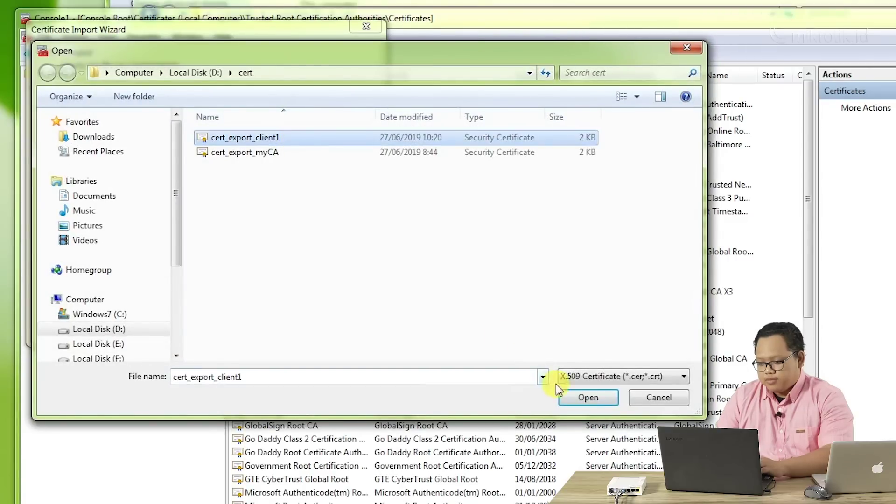
pyautogui.click(577, 397)
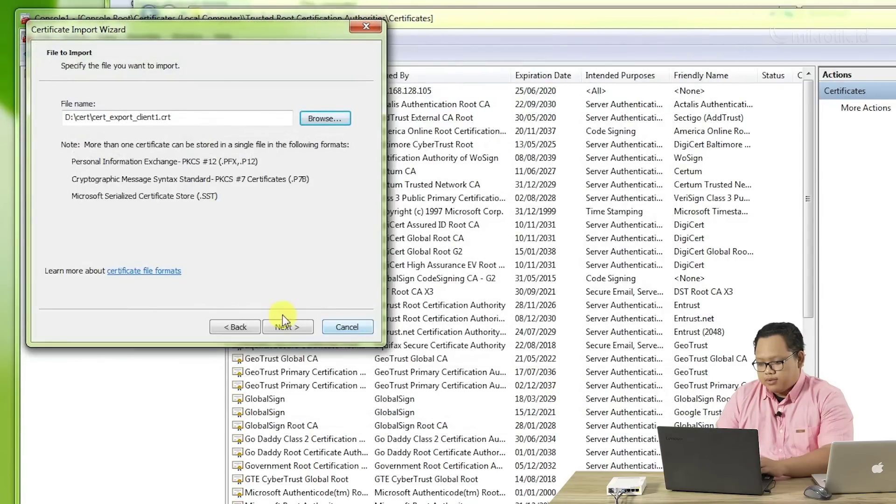
pyautogui.click(284, 327)
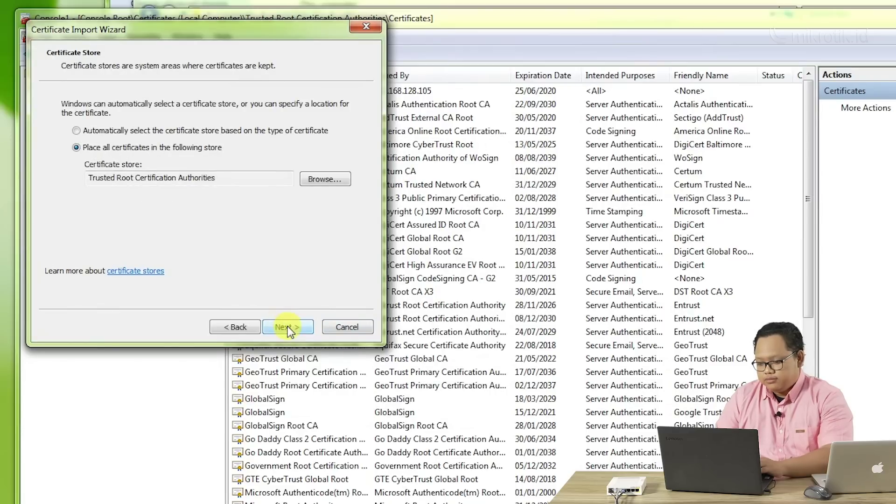
pyautogui.click(284, 327)
pyautogui.click(284, 327)
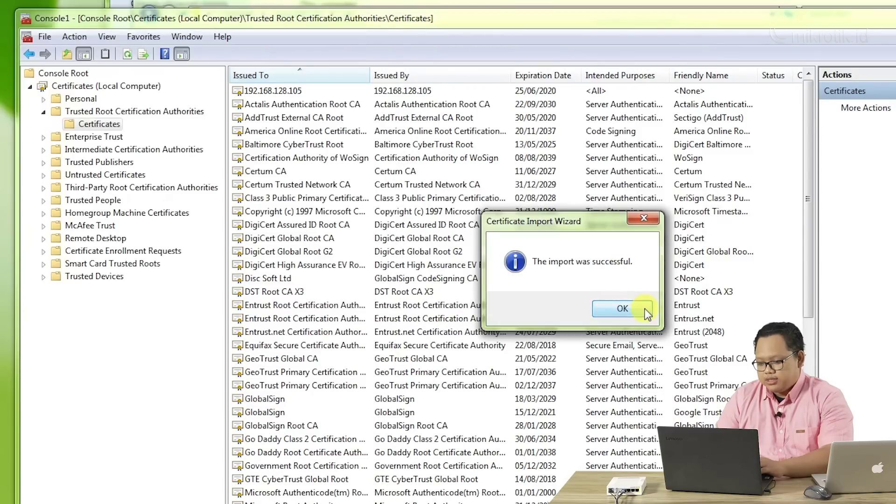
pyautogui.click(646, 309)
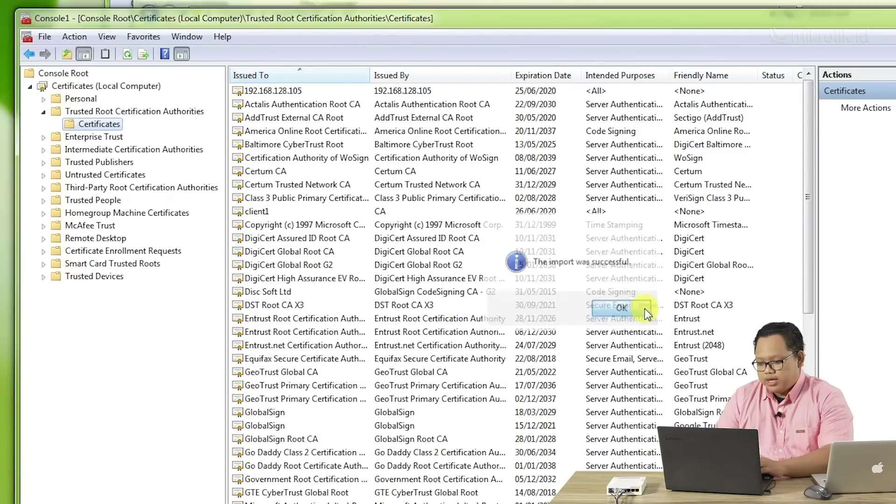
pyautogui.click(329, 91)
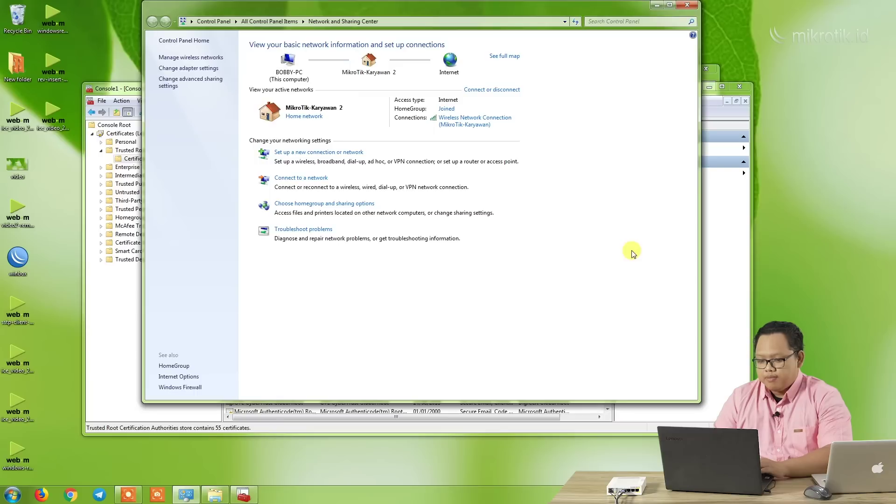
# Show the Network Connections list and bring up SSTP Kantor Pusat's context menu.
pyautogui.click(206, 69)
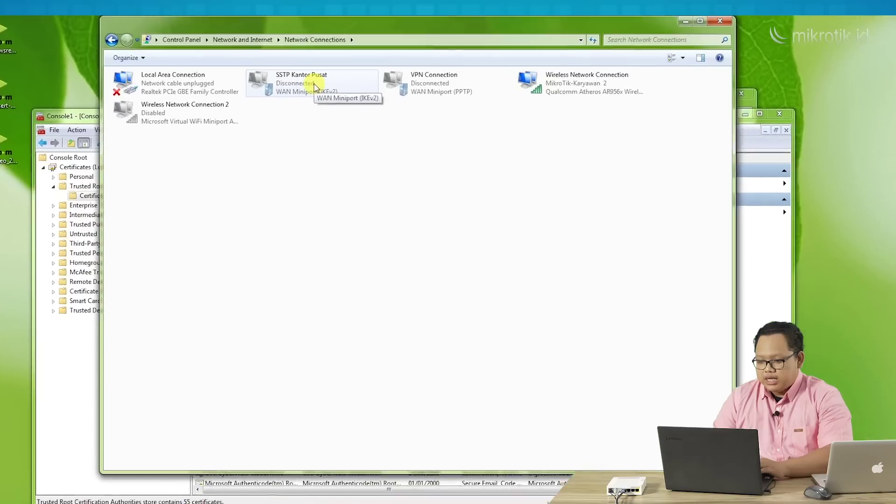
pyautogui.rightClick(329, 59)
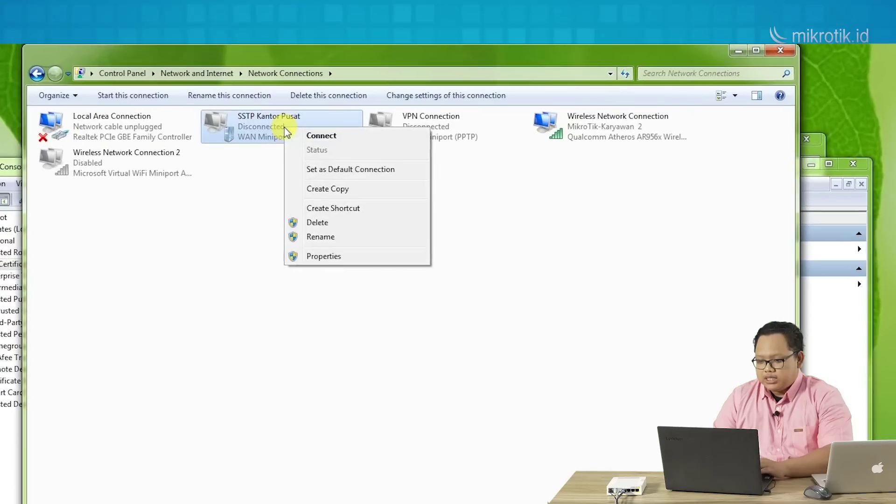
# Set SSTP Kantor Pusat's VPN type to SSTP with encryption required, keeping CHAP/MS-CHAP v2.
pyautogui.click(335, 257)
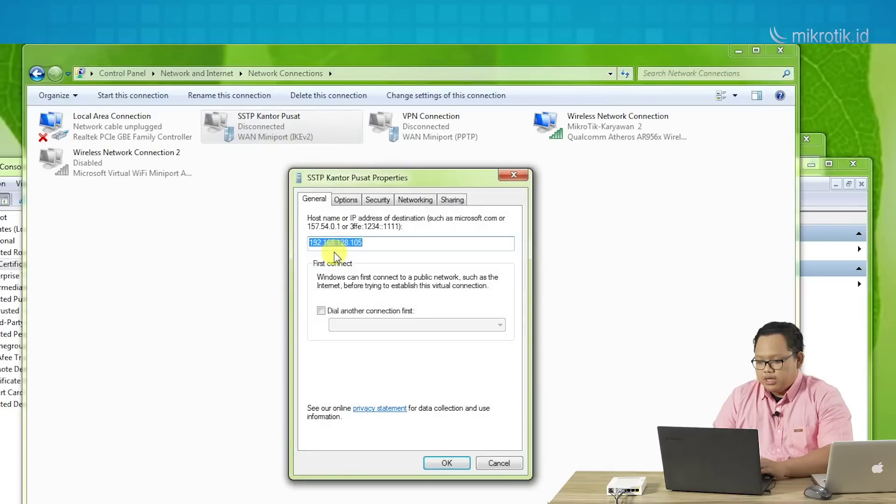
pyautogui.click(377, 200)
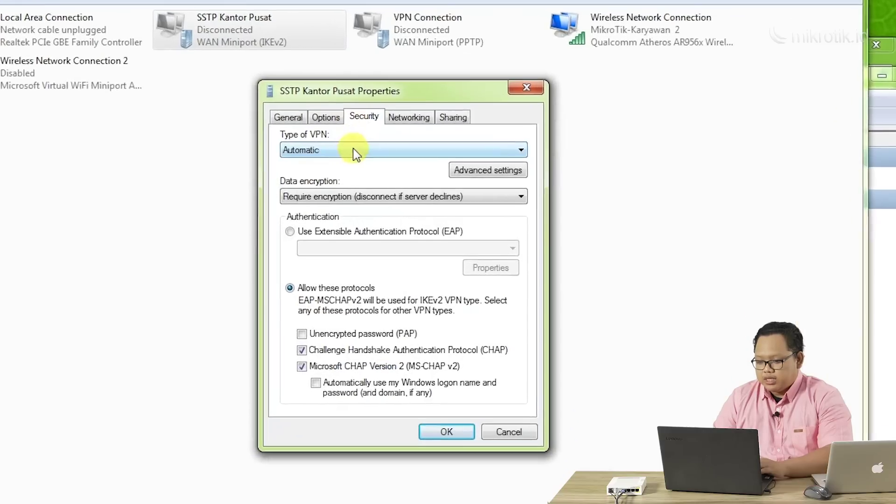
pyautogui.click(355, 152)
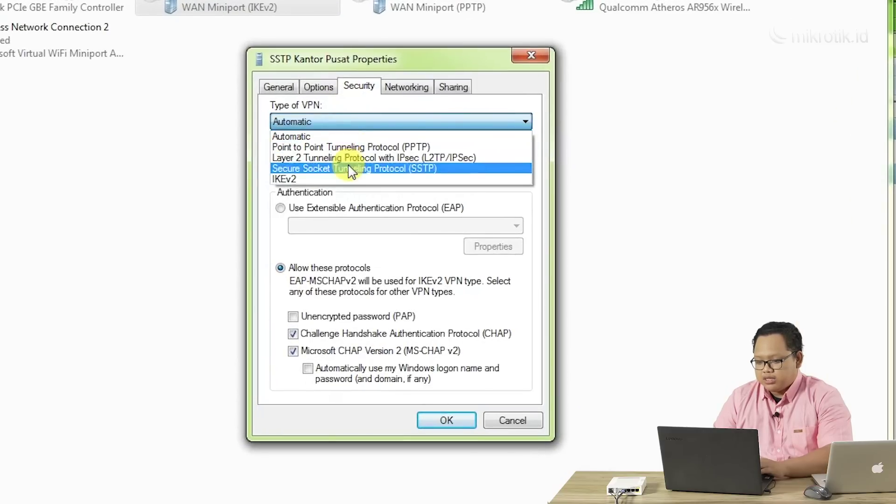
pyautogui.click(351, 169)
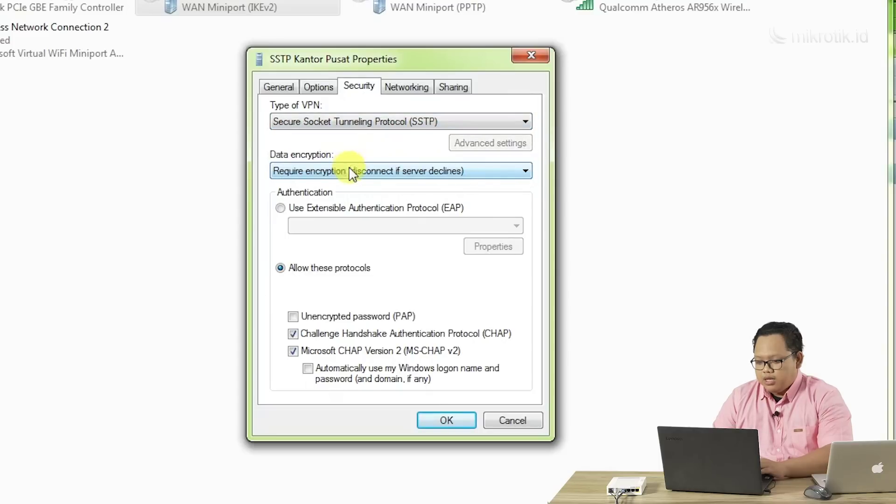
pyautogui.click(352, 171)
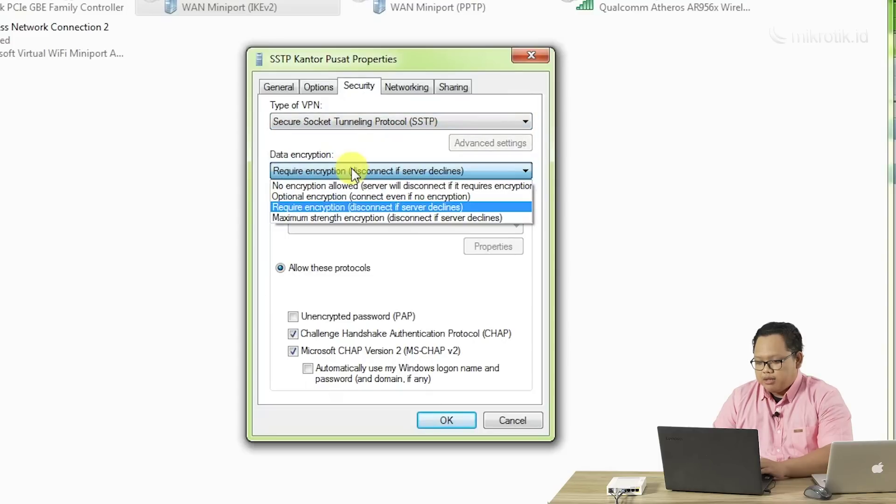
pyautogui.click(352, 171)
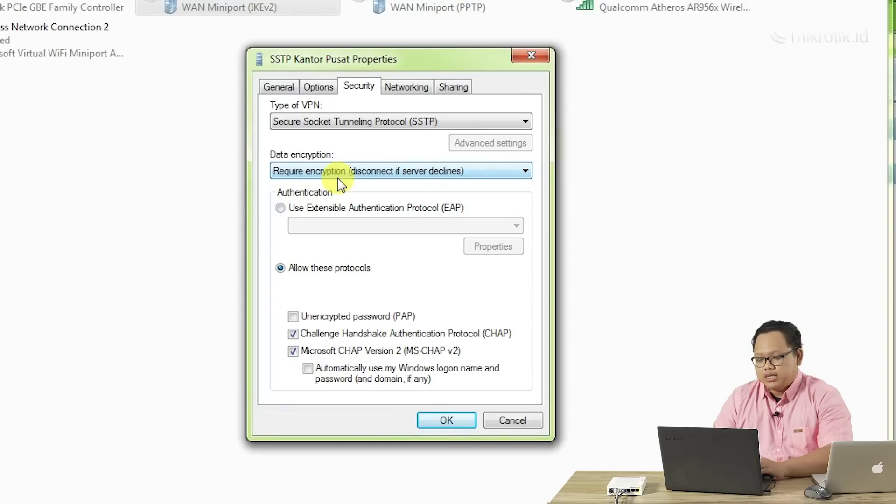
pyautogui.click(330, 270)
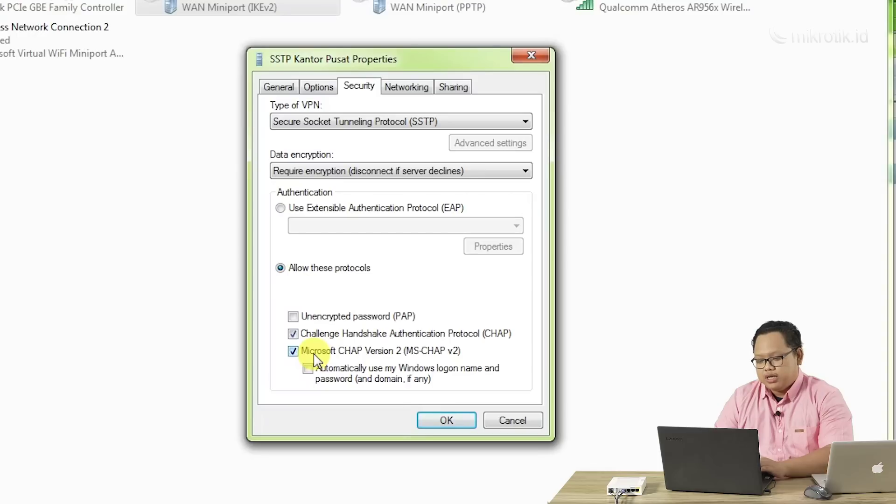
pyautogui.click(426, 418)
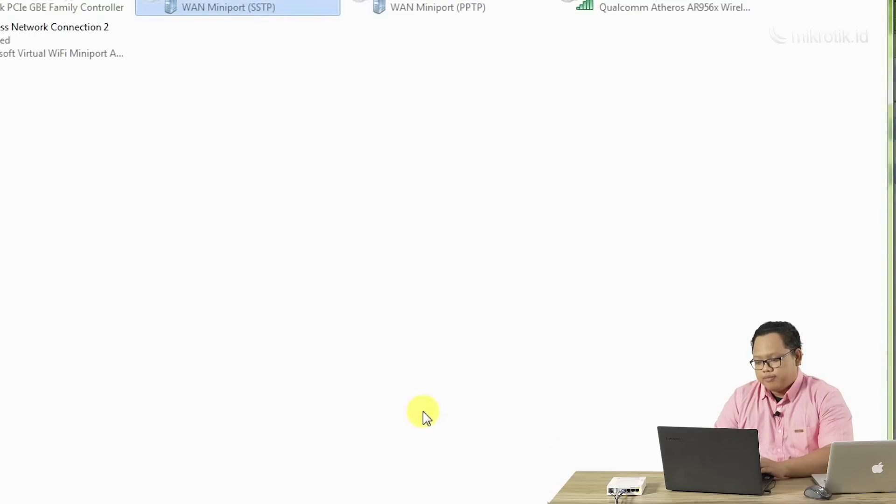
# Connect SSTP Kantor Pusat as user2, entering the account password.
pyautogui.press('Return')
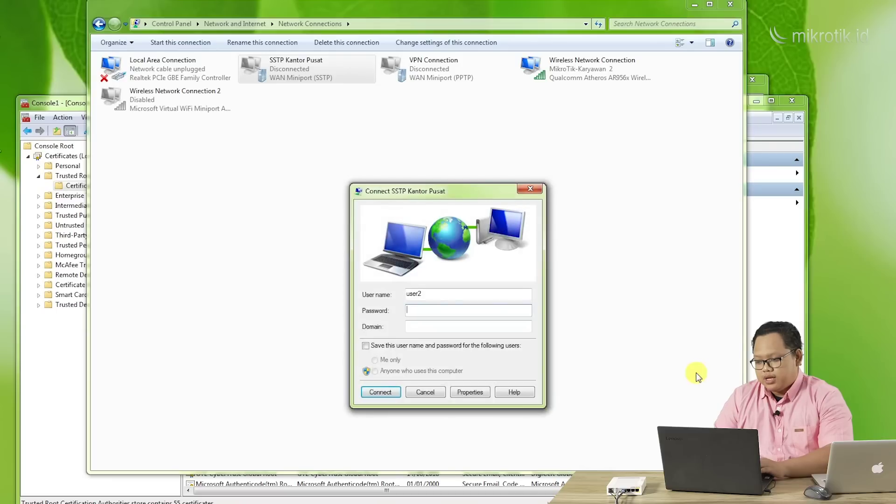
pyautogui.click(385, 392)
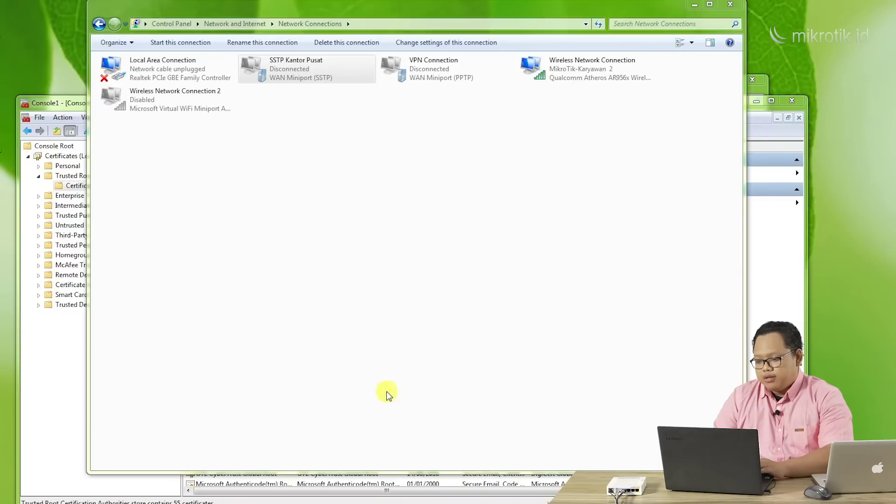